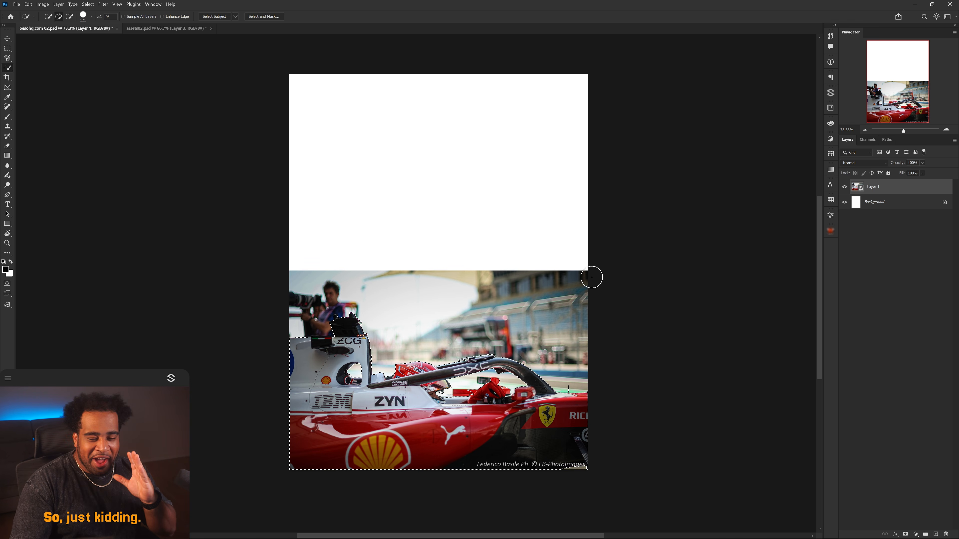
# Add a layer mask from the selection to cut the car out of its background.
pyautogui.click(906, 533)
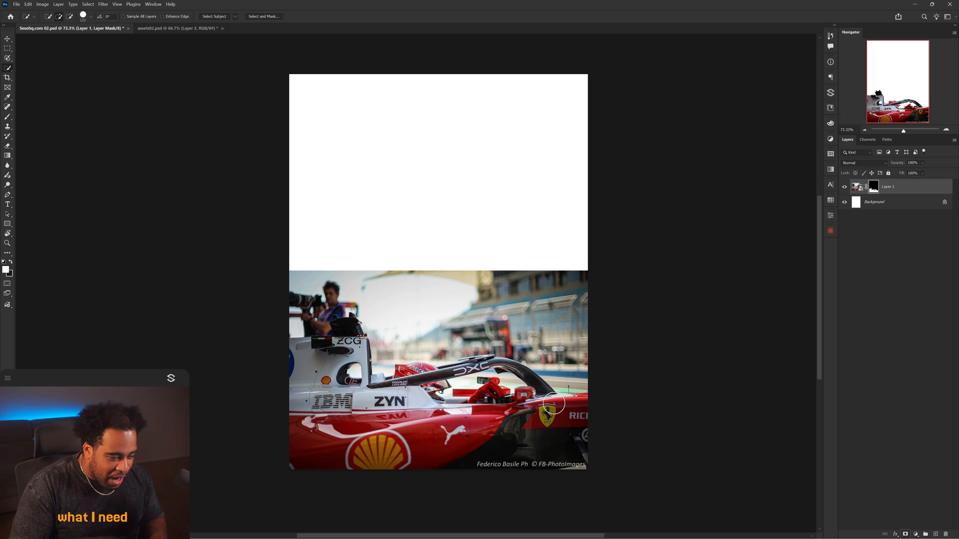
pyautogui.press('v')
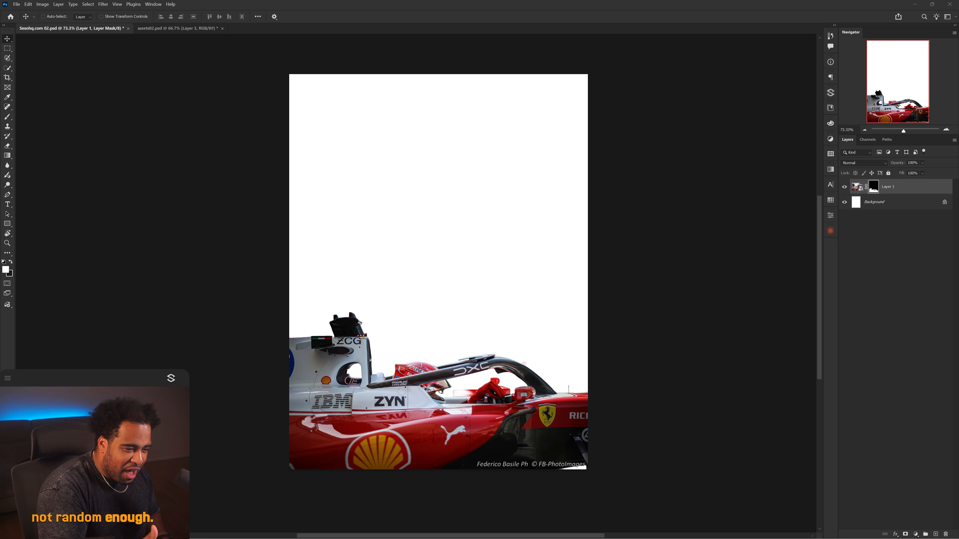
pyautogui.press('Print')
pyautogui.moveTo(211, 54); pyautogui.dragTo(648, 486)
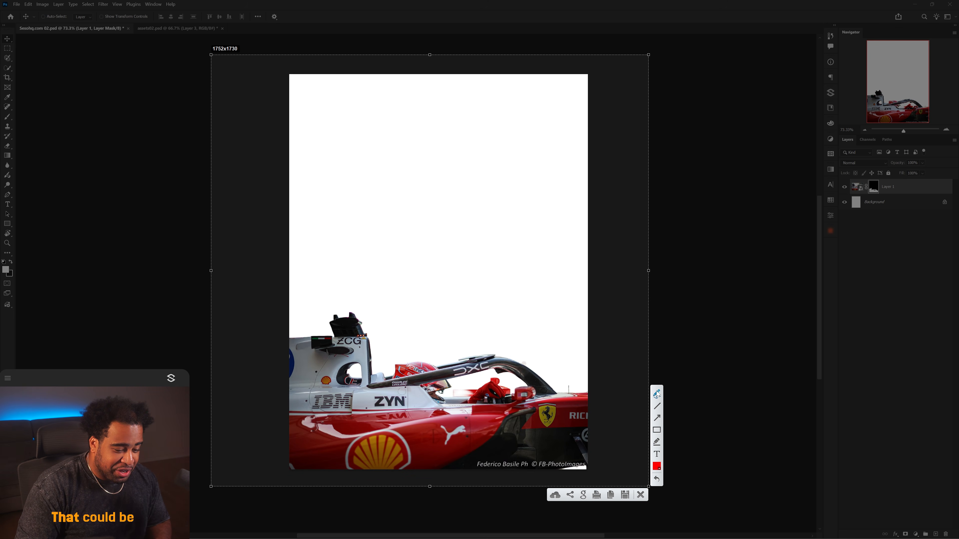
pyautogui.moveTo(377, 241); pyautogui.dragTo(432, 286)
pyautogui.moveTo(434, 237); pyautogui.dragTo(429, 389)
pyautogui.moveTo(457, 242)
pyautogui.mouseDown()
pyautogui.moveTo(450, 302)
pyautogui.moveTo(497, 286)
pyautogui.mouseUp()
pyautogui.moveTo(512, 226); pyautogui.dragTo(502, 389)
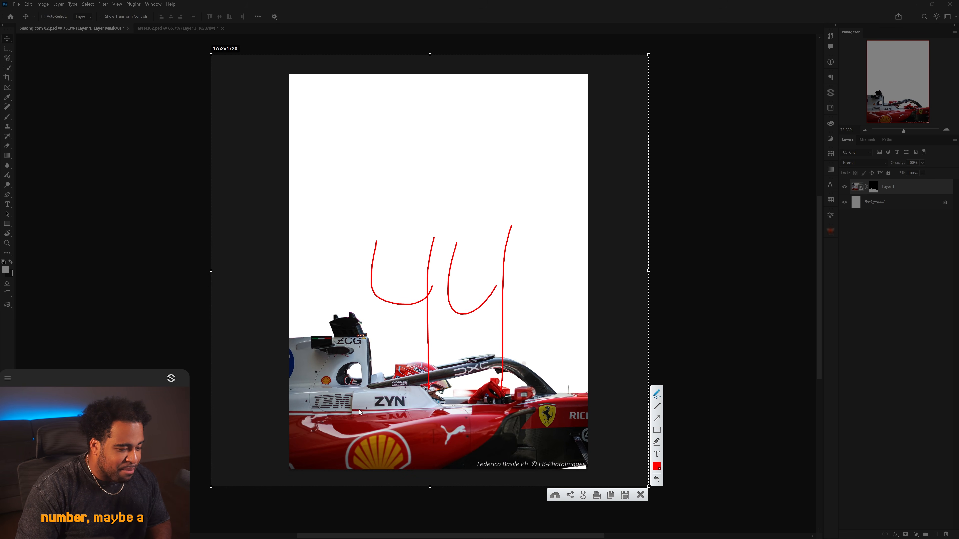
pyautogui.moveTo(358, 411)
pyautogui.mouseDown()
pyautogui.moveTo(487, 111)
pyautogui.moveTo(547, 389)
pyautogui.mouseUp()
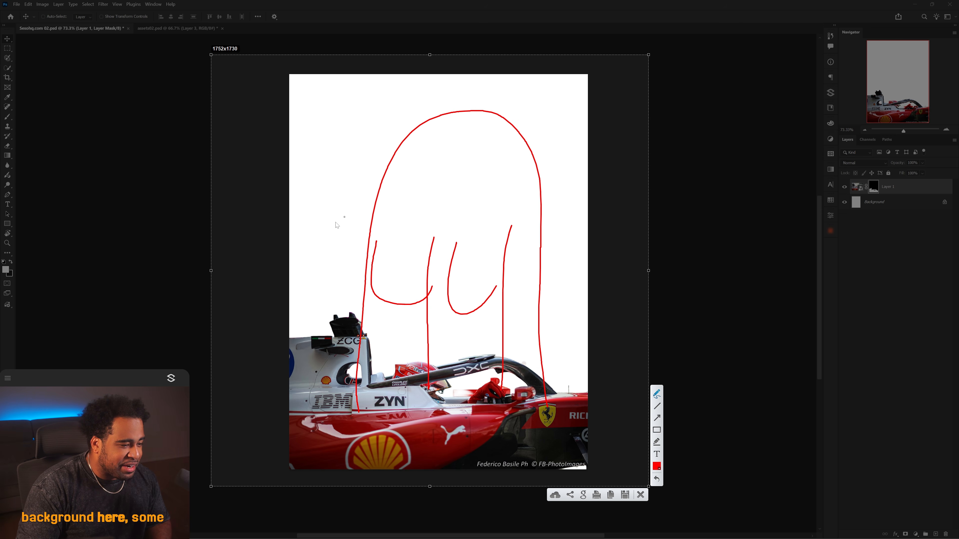
pyautogui.moveTo(293, 181)
pyautogui.mouseDown()
pyautogui.moveTo(302, 191)
pyautogui.moveTo(328, 163)
pyautogui.mouseUp()
pyautogui.moveTo(344, 147); pyautogui.dragTo(331, 193)
pyautogui.moveTo(364, 144); pyautogui.dragTo(349, 176)
pyautogui.moveTo(553, 158); pyautogui.dragTo(551, 192)
pyautogui.moveTo(580, 174); pyautogui.dragTo(561, 196)
pyautogui.moveTo(579, 184); pyautogui.dragTo(578, 191)
pyautogui.click(641, 495)
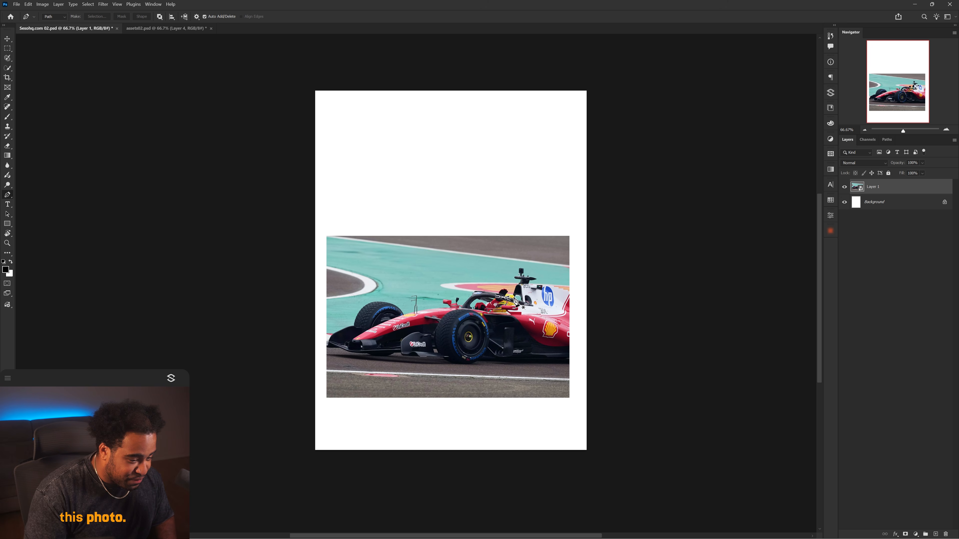
# Rotate the car layer slightly and shift it within the poster, then commit the transform.
pyautogui.scroll(5, 568, 291)
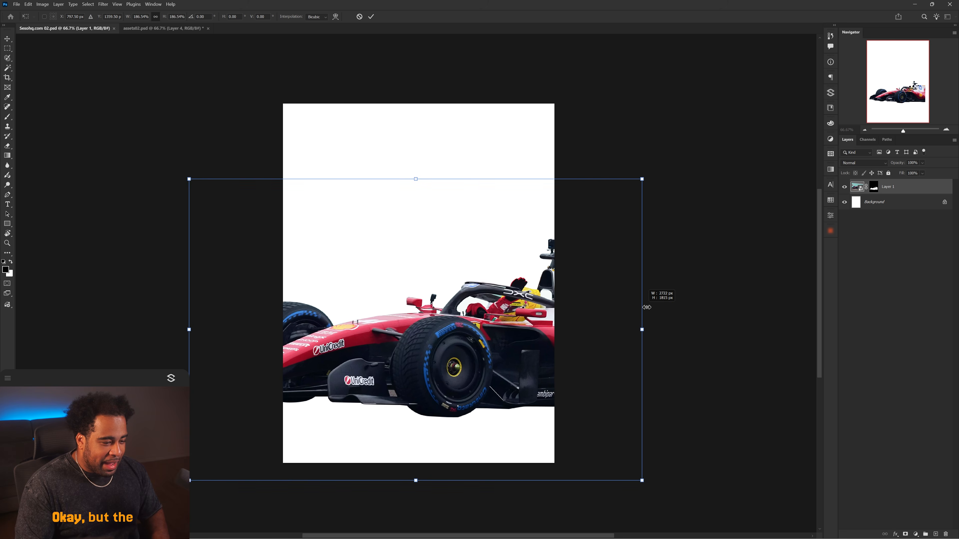
pyautogui.moveTo(647, 307); pyautogui.dragTo(712, 260)
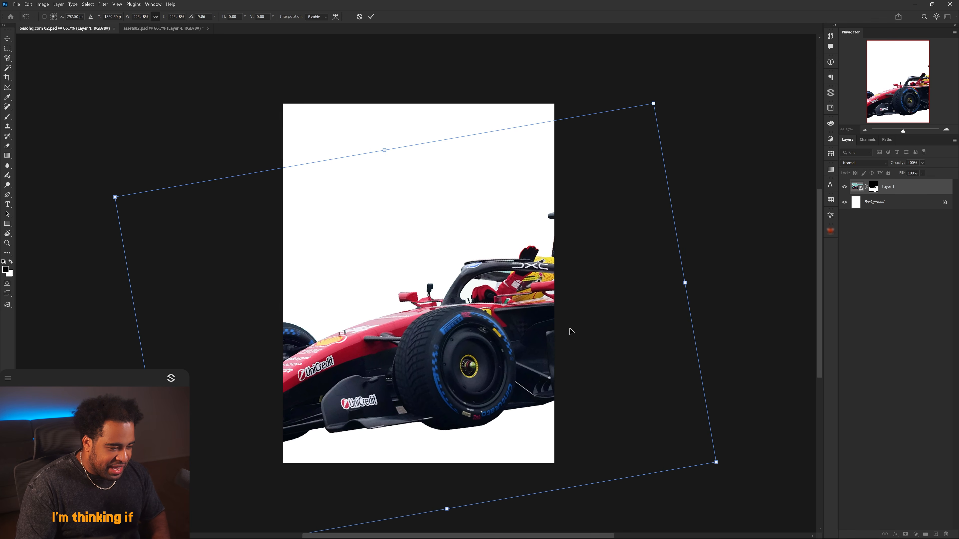
pyautogui.moveTo(558, 335); pyautogui.dragTo(536, 341)
pyautogui.moveTo(485, 305); pyautogui.dragTo(472, 311)
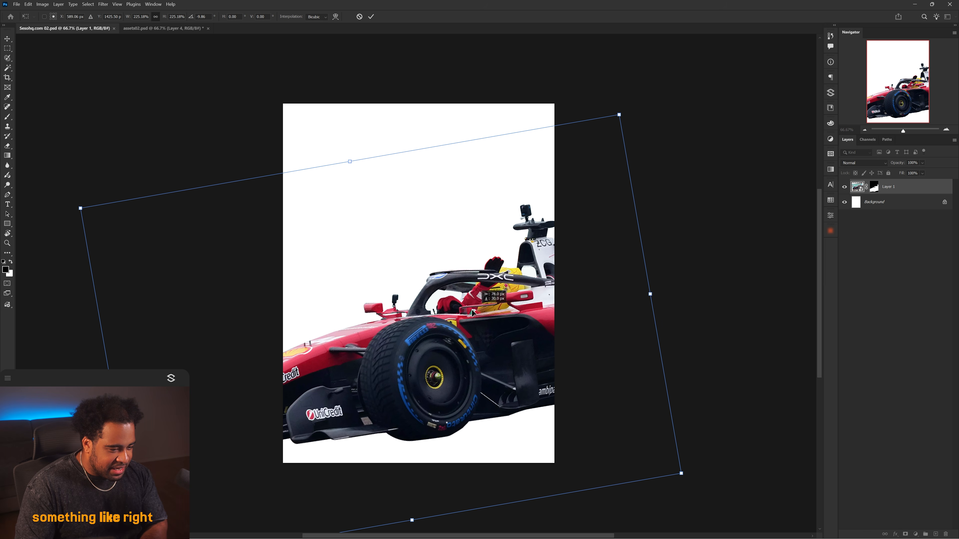
pyautogui.press('Return')
pyautogui.hotkey('ctrl', 't')
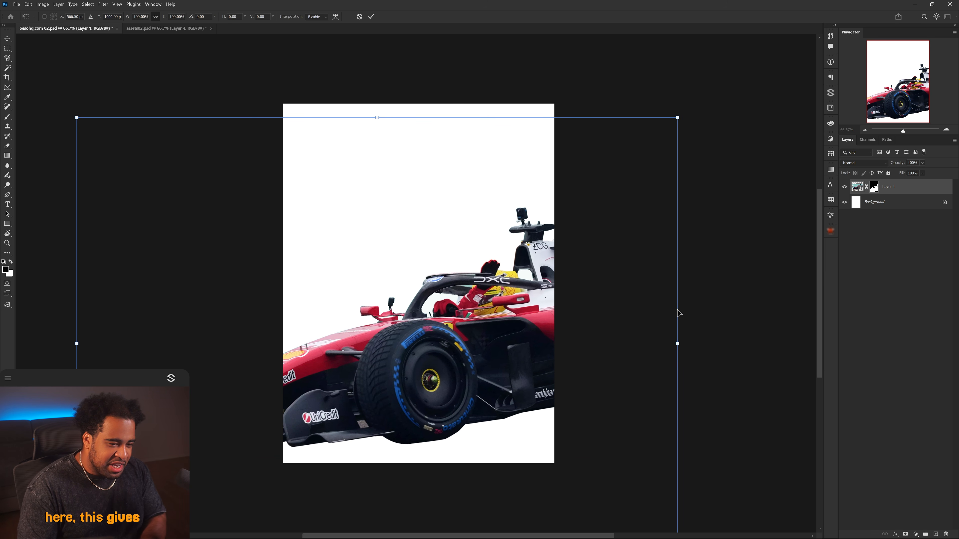
pyautogui.moveTo(696, 317)
pyautogui.mouseDown()
pyautogui.moveTo(702, 307)
pyautogui.moveTo(700, 317)
pyautogui.mouseUp()
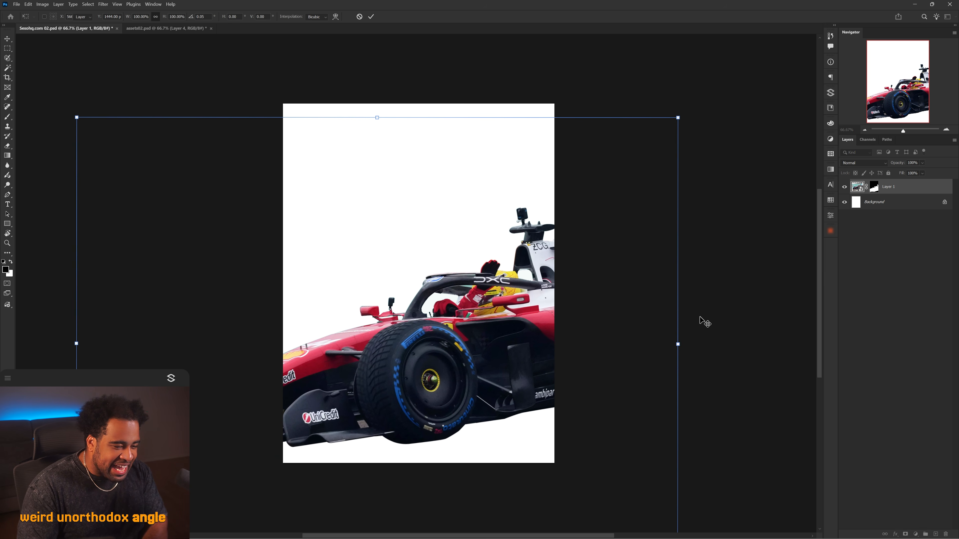
pyautogui.press('Escape')
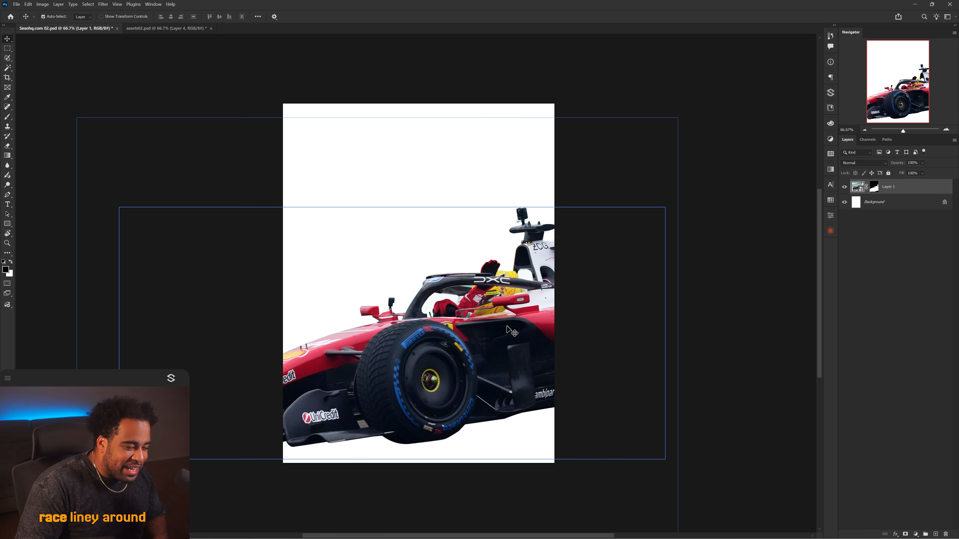
# On the copied car layer's mask, paint along the bottom to reveal the track surface under the car.
pyautogui.moveTo(506, 327); pyautogui.dragTo(510, 328)
pyautogui.click(875, 188)
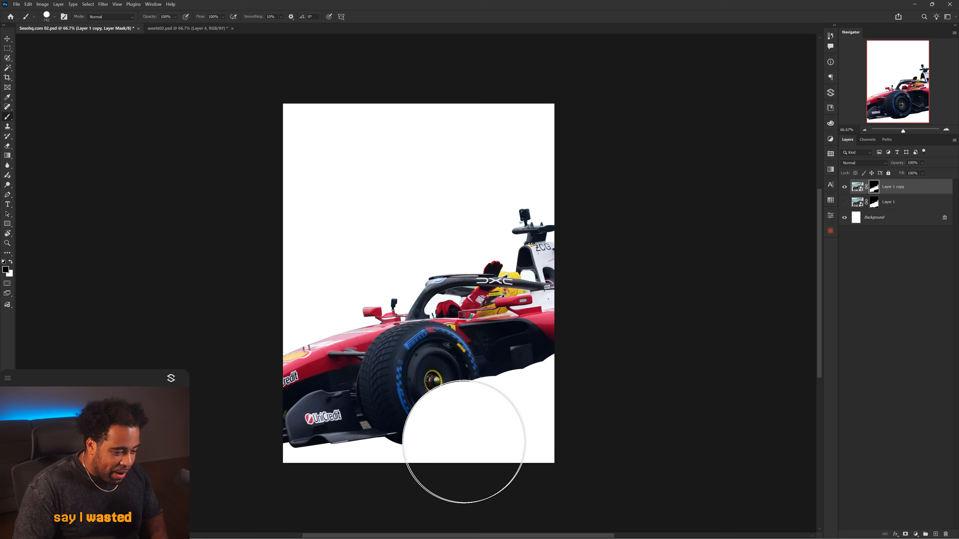
pyautogui.moveTo(464, 450)
pyautogui.mouseDown()
pyautogui.moveTo(475, 450)
pyautogui.moveTo(284, 456)
pyautogui.mouseUp()
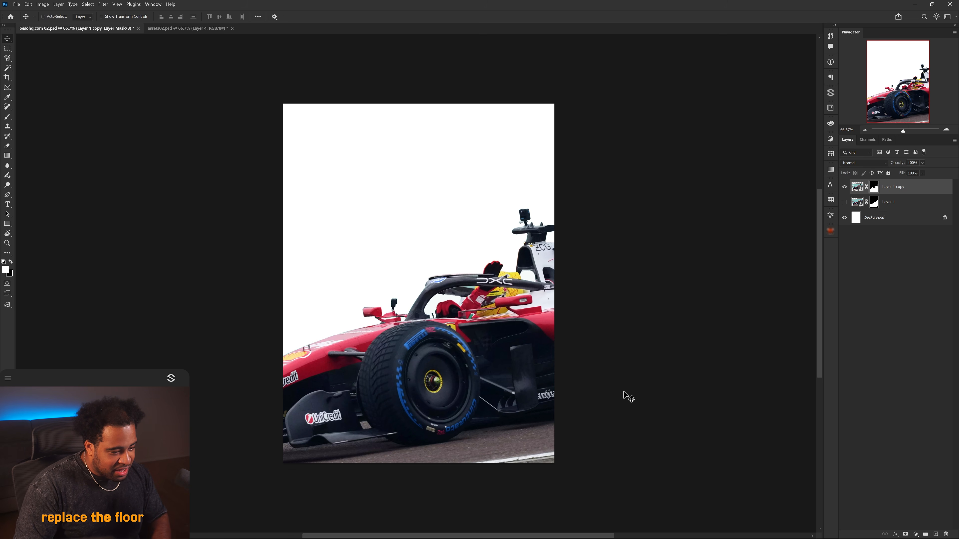
# Rotate the copied car layer by about -1.7° and commit the transform.
pyautogui.press('v')
pyautogui.hotkey('ctrl', 't')
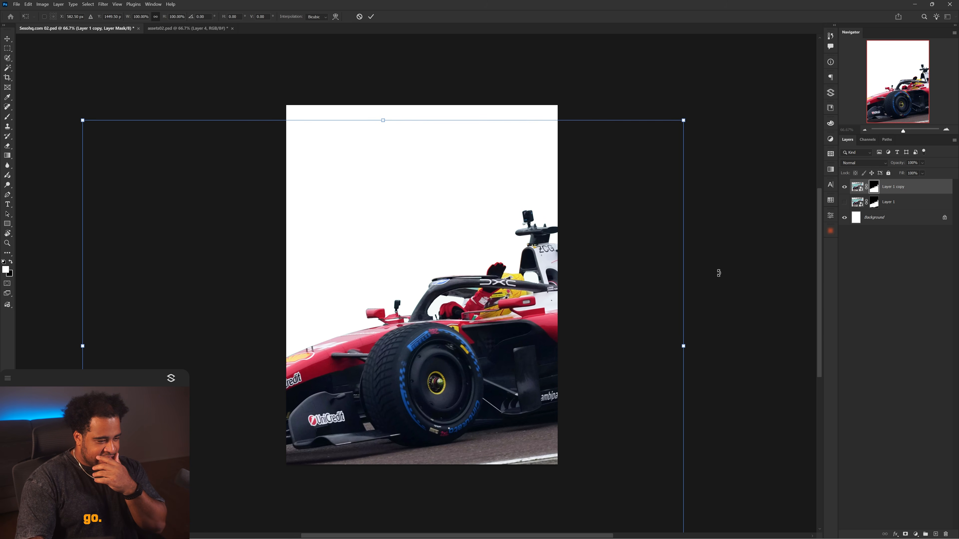
pyautogui.moveTo(719, 271); pyautogui.dragTo(720, 261)
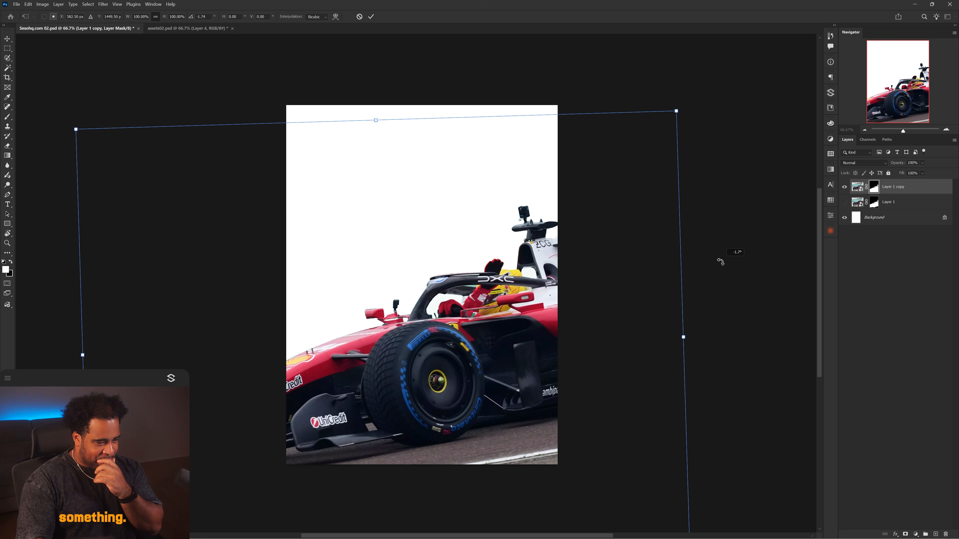
pyautogui.press('Return')
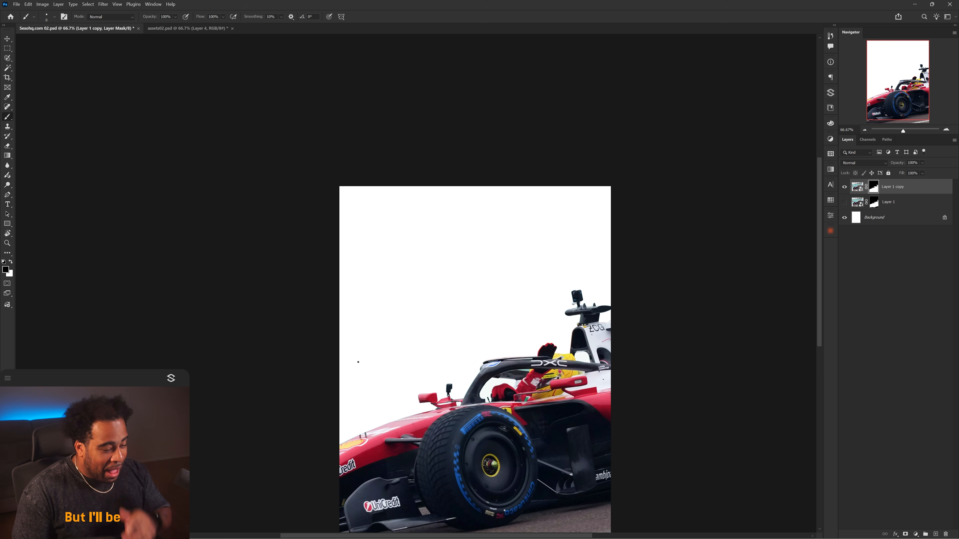
# Paste the F1 logo and place it in the poster's top-left corner.
pyautogui.press('v')
pyautogui.moveTo(447, 320); pyautogui.dragTo(417, 279)
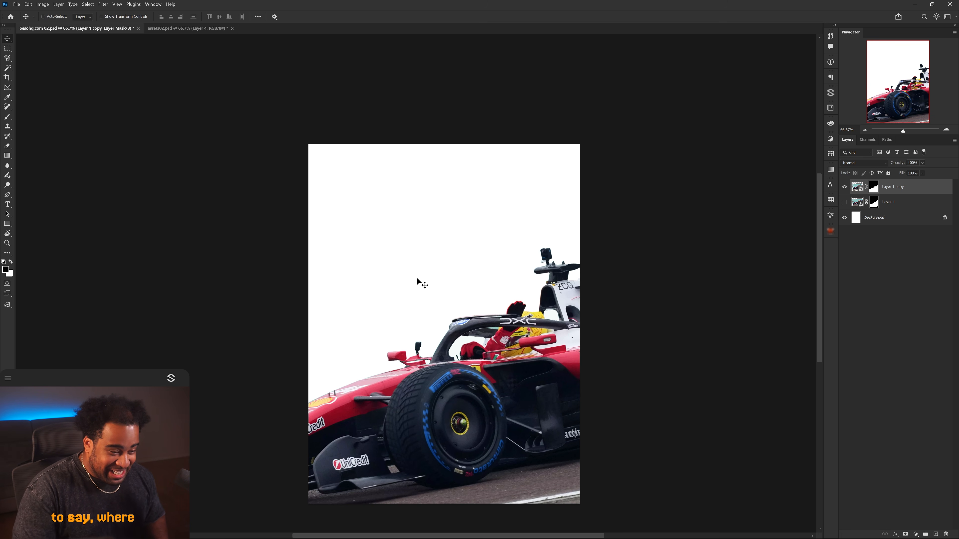
pyautogui.scroll(1, 417, 279)
pyautogui.moveTo(445, 308); pyautogui.dragTo(430, 251)
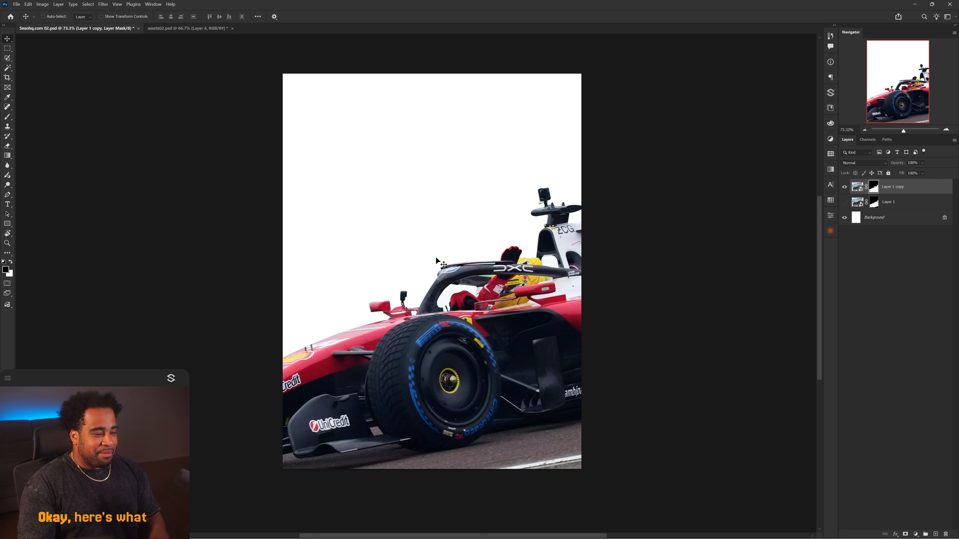
pyautogui.hotkey('ctrl', 'v')
pyautogui.moveTo(531, 288); pyautogui.dragTo(441, 118)
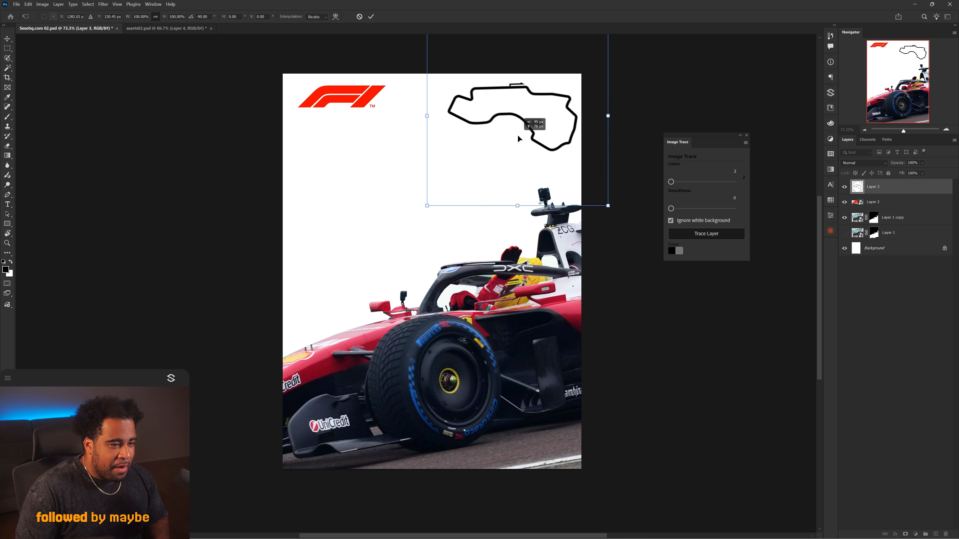
pyautogui.moveTo(519, 134)
pyautogui.mouseDown()
pyautogui.moveTo(512, 137)
pyautogui.moveTo(542, 117)
pyautogui.mouseUp()
pyautogui.press('Return')
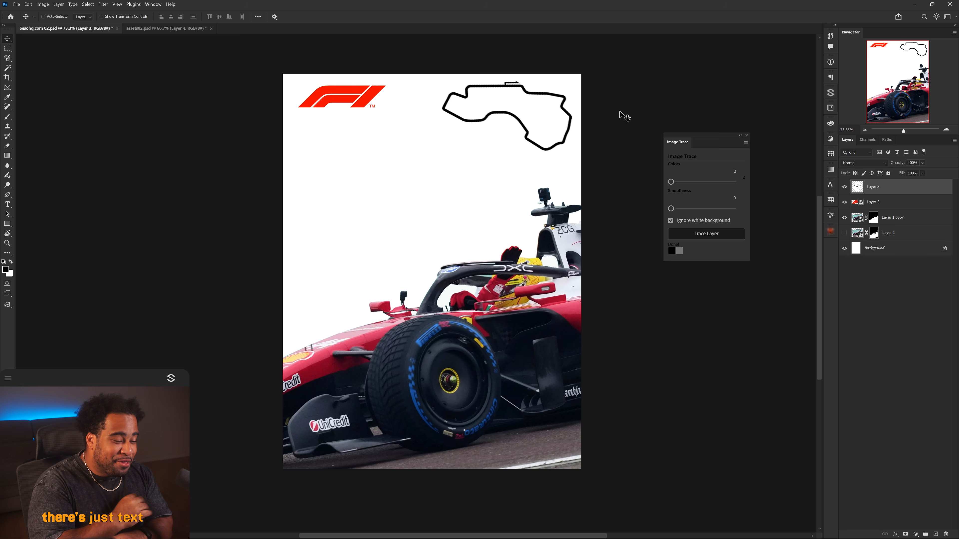
# Draw black rectangle placeholder boxes on the left side of the poster with the Rectangle Tool.
pyautogui.press('t')
pyautogui.scroll(3, 476, 154)
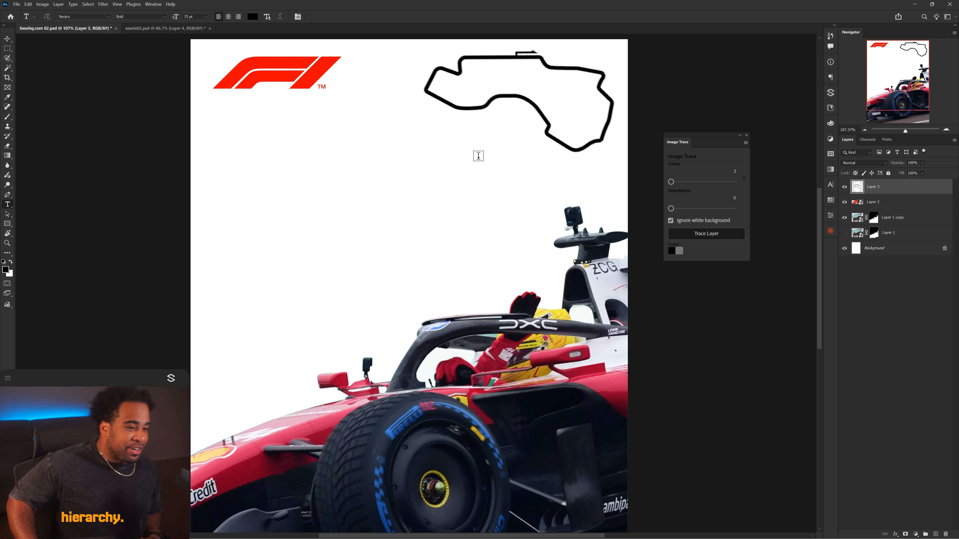
pyautogui.press('v')
pyautogui.moveTo(476, 156); pyautogui.dragTo(451, 155)
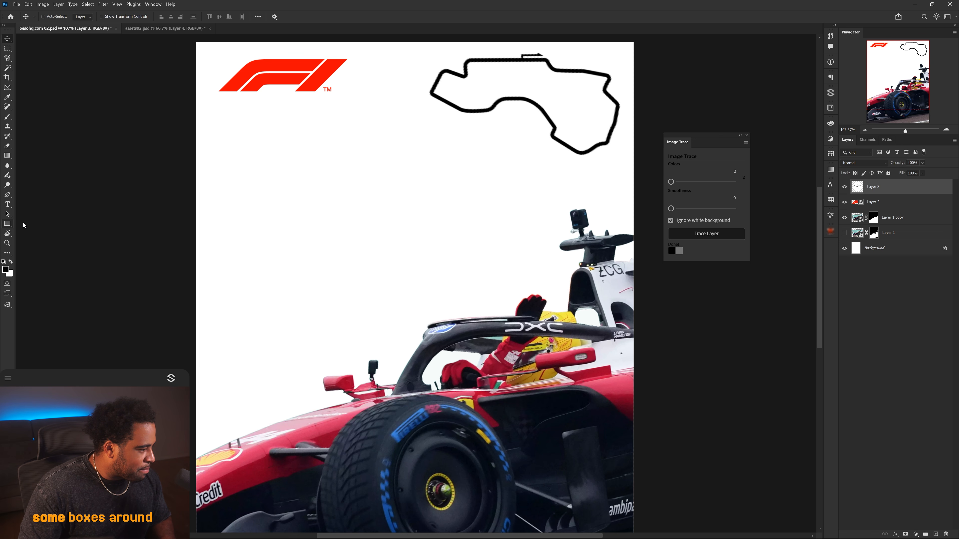
pyautogui.click(7, 224)
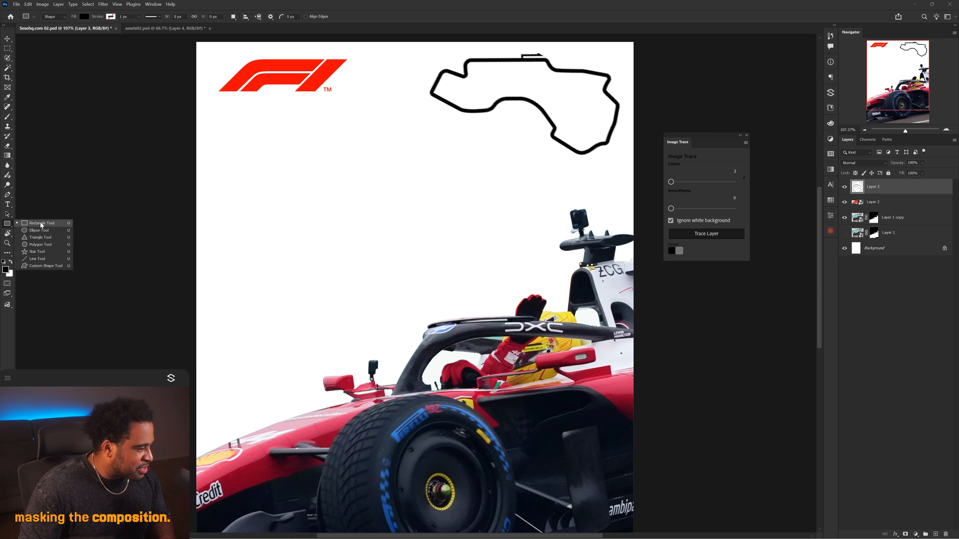
pyautogui.click(36, 224)
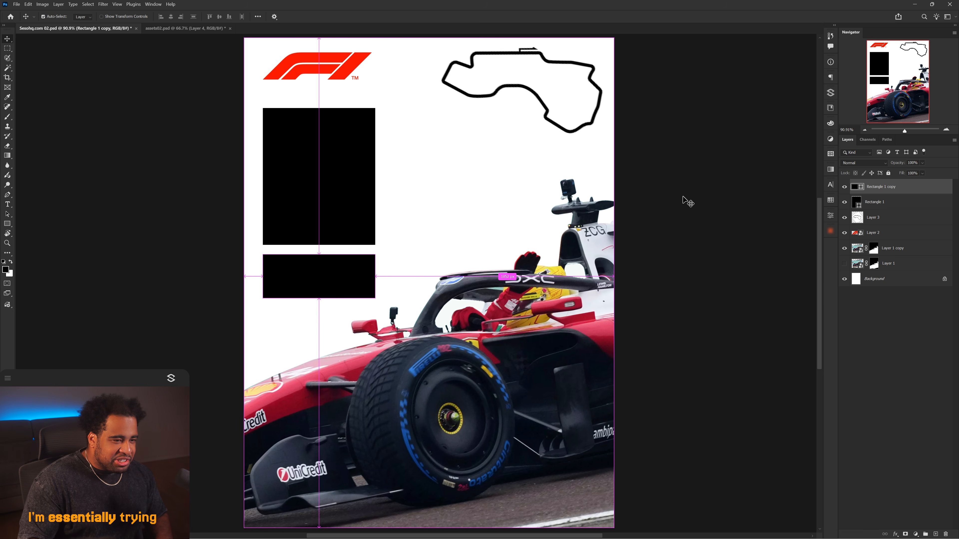
pyautogui.click(683, 198)
pyautogui.moveTo(358, 181); pyautogui.dragTo(493, 150)
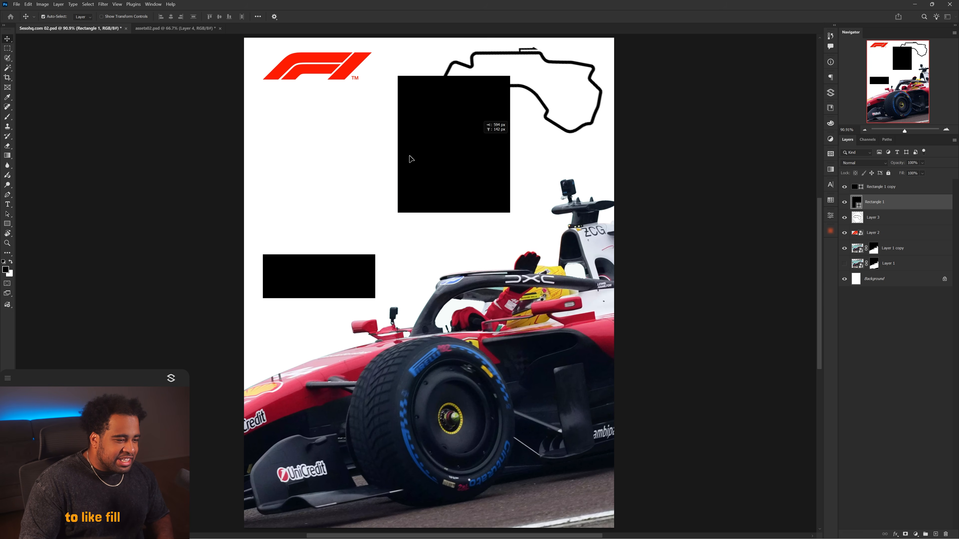
# Rearrange the rectangles so two boxes stack on the left below the logo with a small gap.
pyautogui.hotkey('ctrl', 'z')
pyautogui.moveTo(341, 274); pyautogui.dragTo(343, 296)
pyautogui.hotkey('ctrl', 'z')
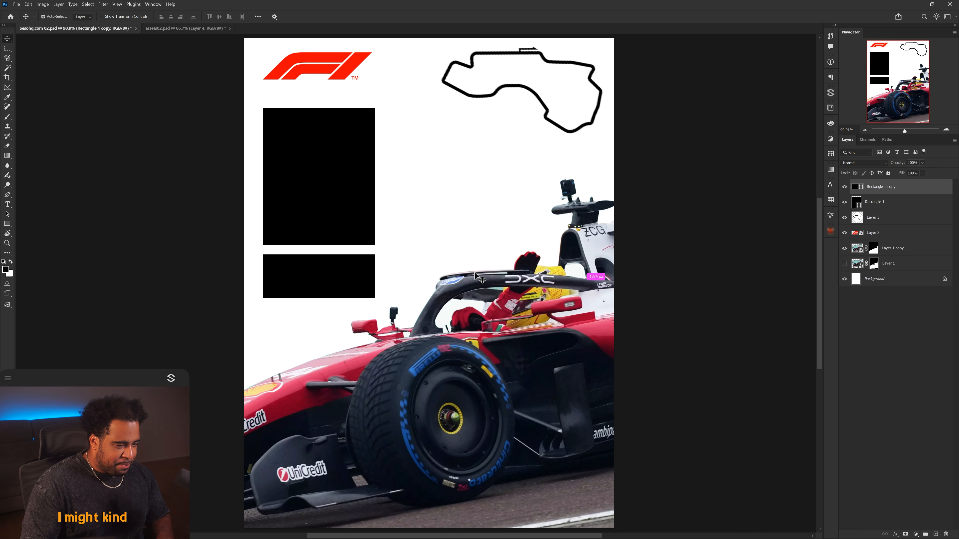
pyautogui.moveTo(393, 261); pyautogui.dragTo(392, 242)
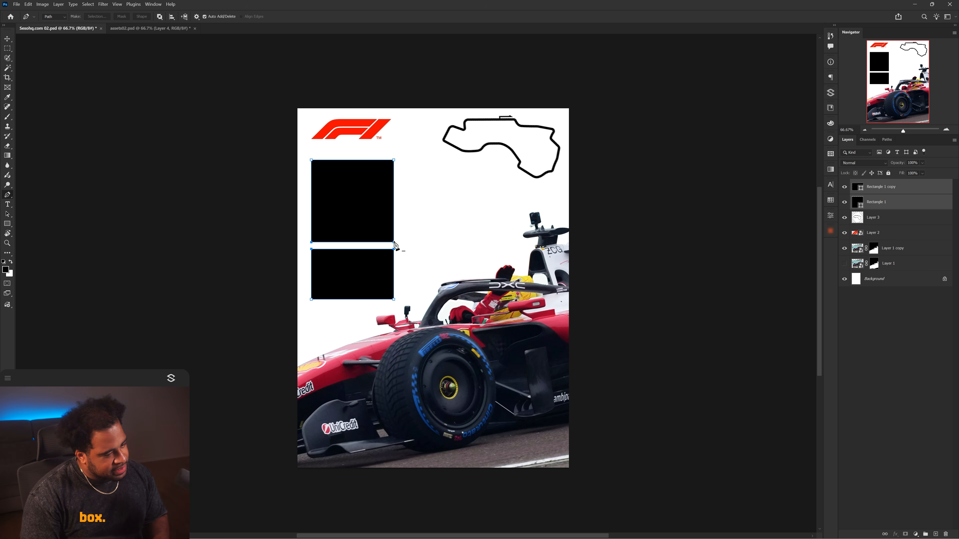
# Add a paragraph of placeholder text below the lower box set in Helvetica Now Display Medium.
pyautogui.press('t')
pyautogui.moveTo(324, 310); pyautogui.dragTo(395, 337)
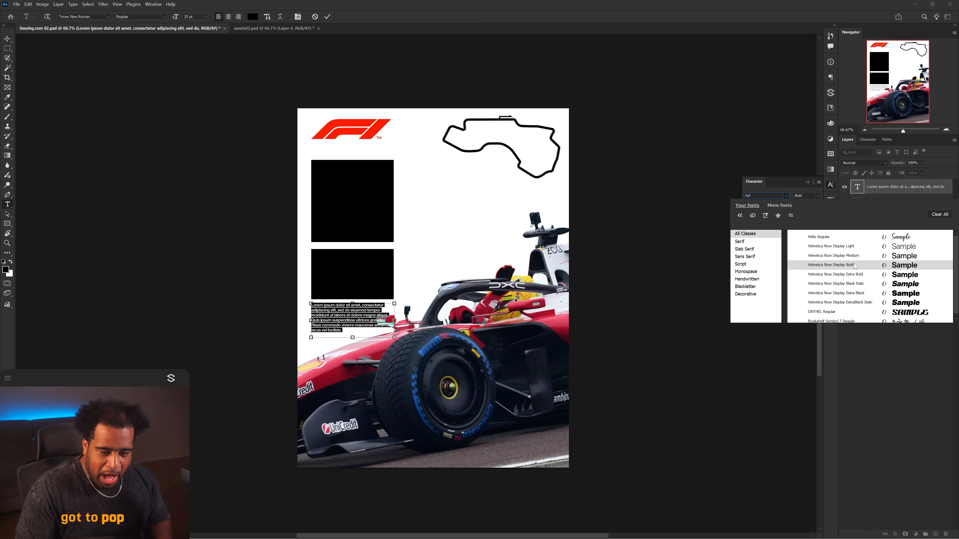
pyautogui.click(854, 259)
pyautogui.hotkey('ctrl', 'Return')
# Reorder the text layer in the stack and move the second box and the text block to new positions.
pyautogui.press('v')
pyautogui.moveTo(881, 190); pyautogui.dragTo(875, 268)
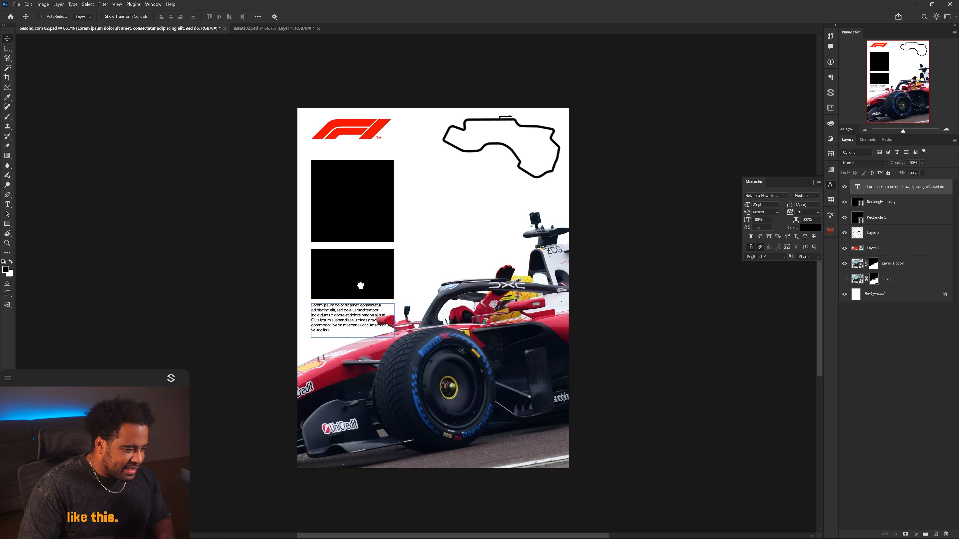
pyautogui.moveTo(352, 261); pyautogui.dragTo(465, 189)
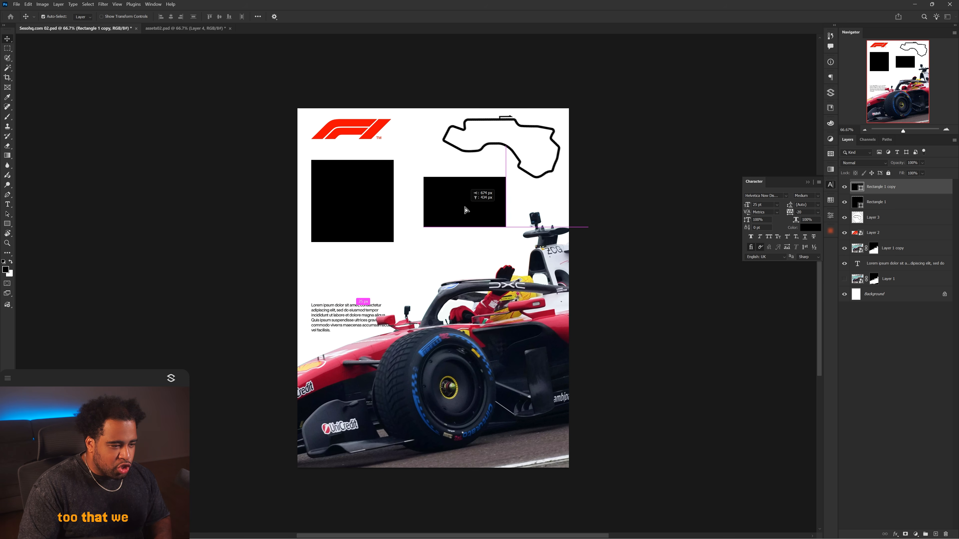
pyautogui.moveTo(358, 312); pyautogui.dragTo(360, 260)
pyautogui.moveTo(528, 140); pyautogui.dragTo(472, 150)
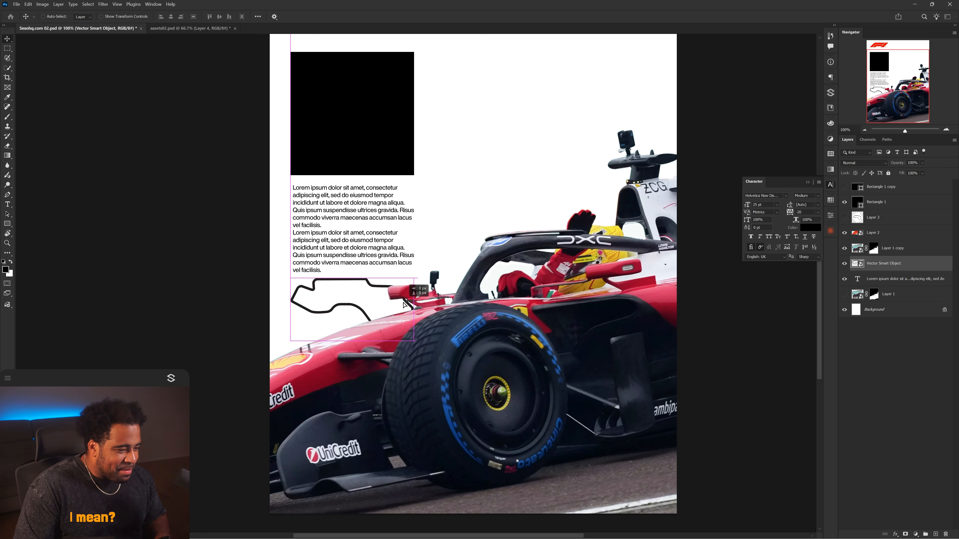
pyautogui.moveTo(391, 308); pyautogui.dragTo(403, 309)
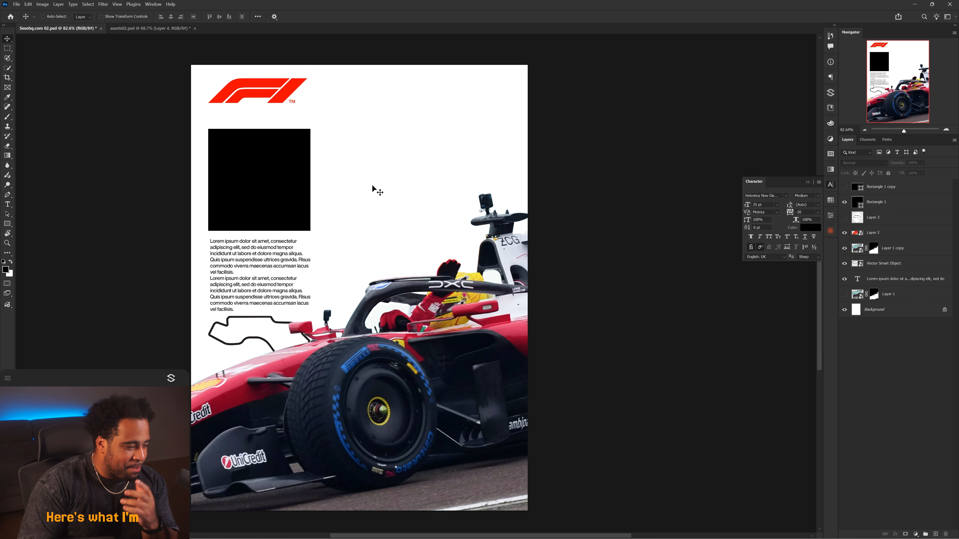
pyautogui.press('Print')
pyautogui.moveTo(163, 50); pyautogui.dragTo(547, 521)
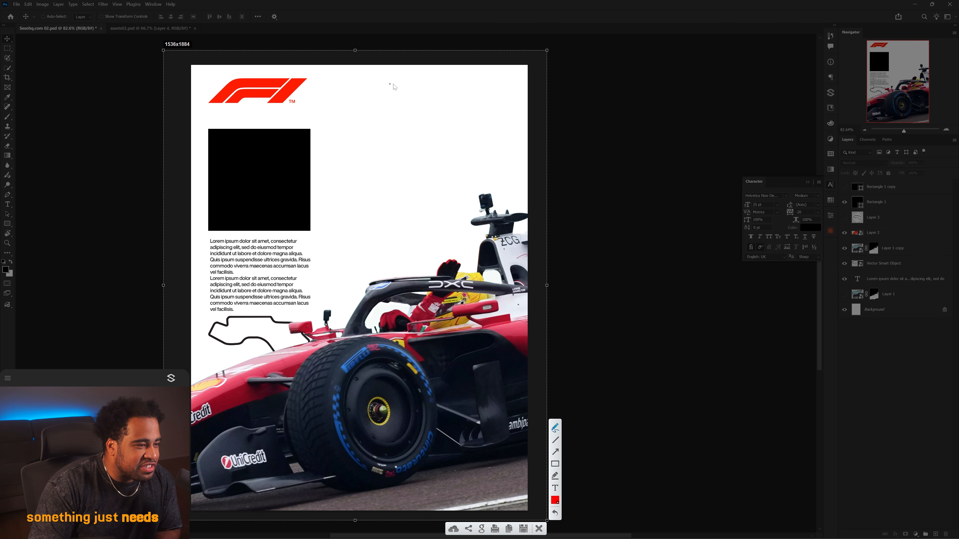
pyautogui.moveTo(400, 82)
pyautogui.mouseDown()
pyautogui.moveTo(332, 86)
pyautogui.moveTo(327, 96)
pyautogui.moveTo(488, 96)
pyautogui.moveTo(485, 85)
pyautogui.moveTo(394, 82)
pyautogui.mouseUp()
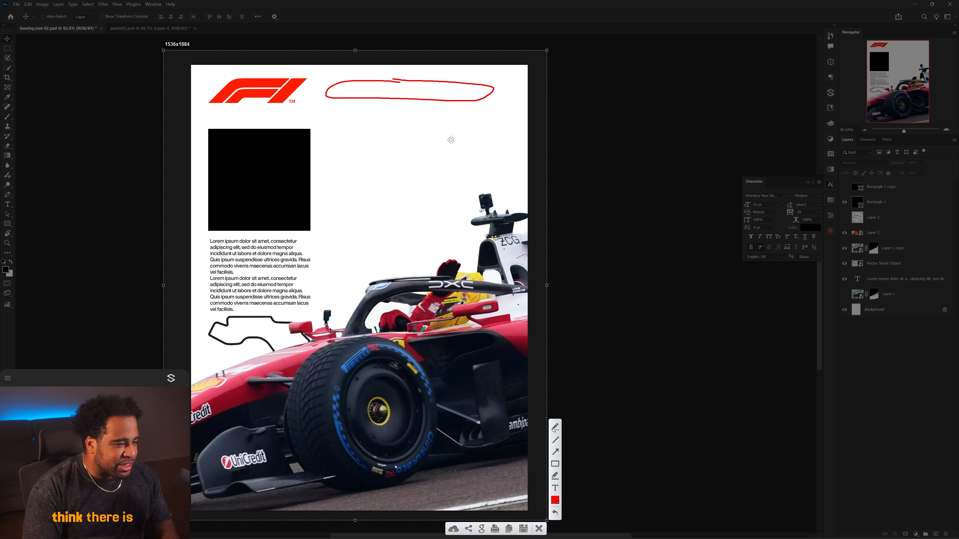
# Switch to the browser and search Google Images for the Paul Ricard F1 track layout.
pyautogui.hotkey('ctrl', 'c')
pyautogui.click(595, 529)
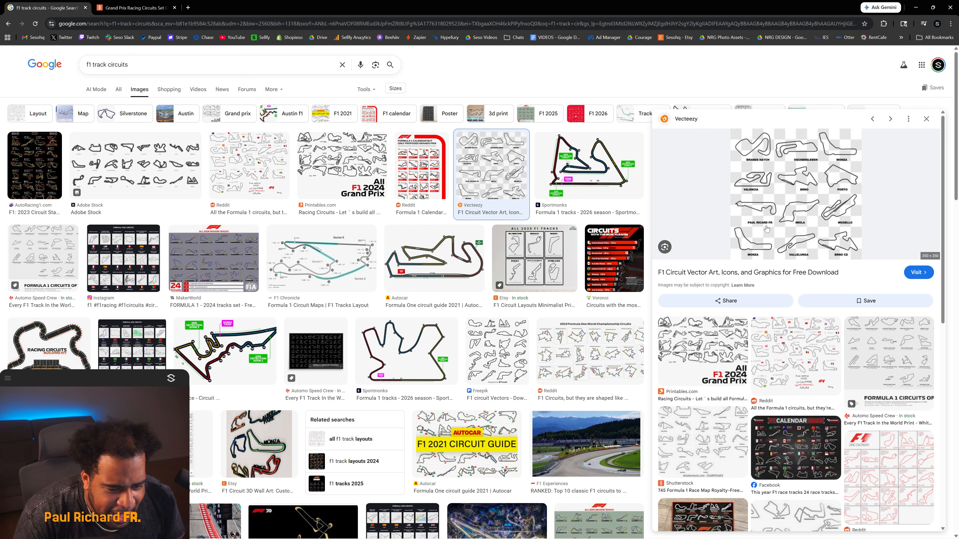
pyautogui.moveTo(131, 65); pyautogui.dragTo(115, 65)
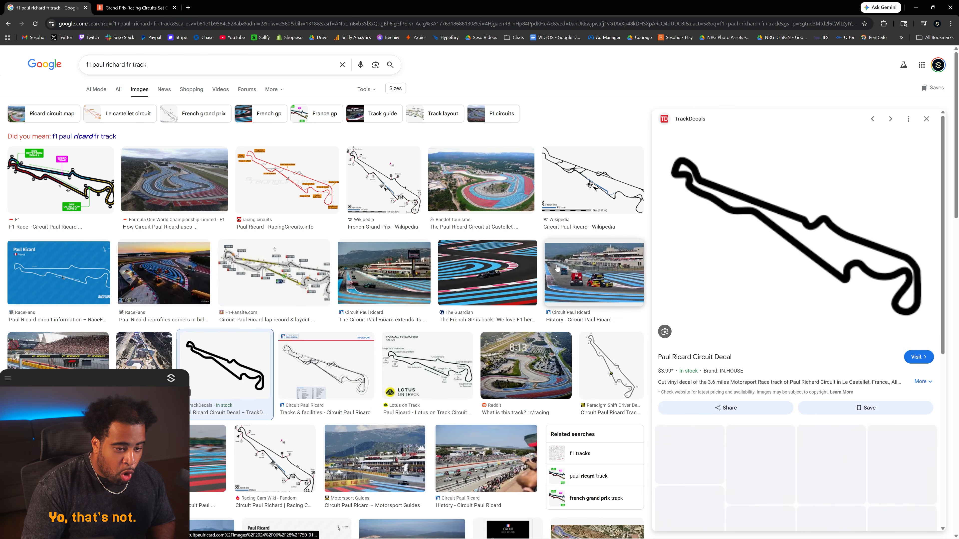
# Bring the RaceFans Paul Ricard track map into the poster and scale it up to trace over.
pyautogui.click(82, 270)
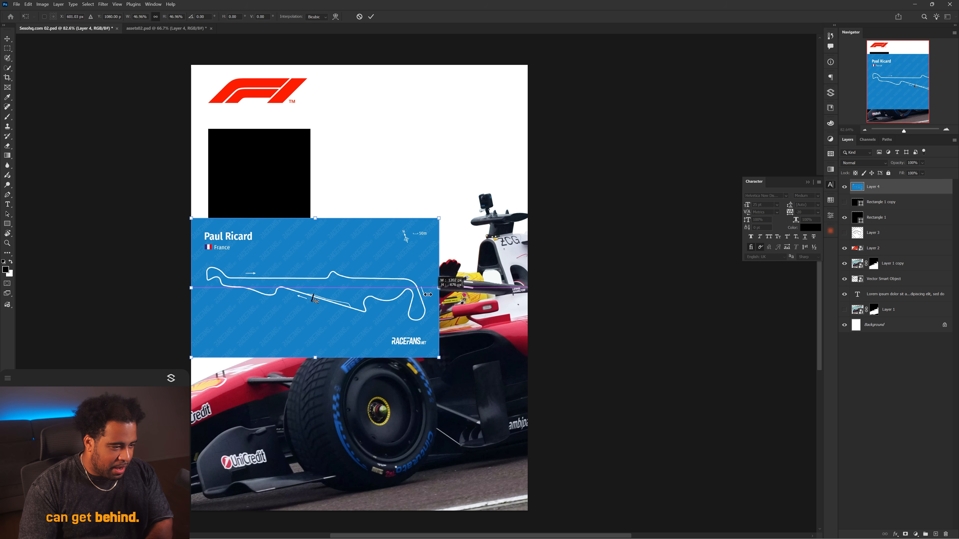
pyautogui.moveTo(438, 352); pyautogui.dragTo(487, 119)
pyautogui.press('Return')
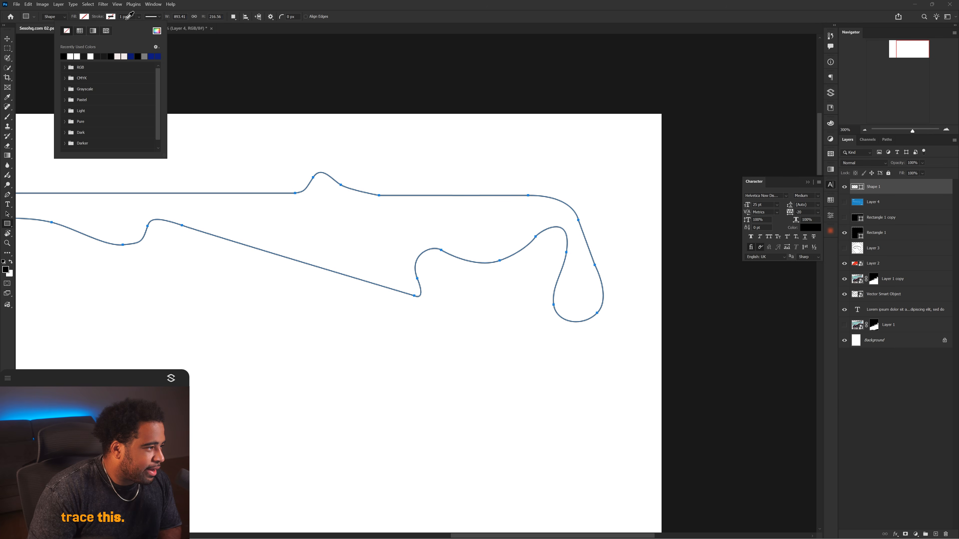
# Turn the traced track path into a shape and nudge the outline beside the F1 logo.
pyautogui.click(110, 17)
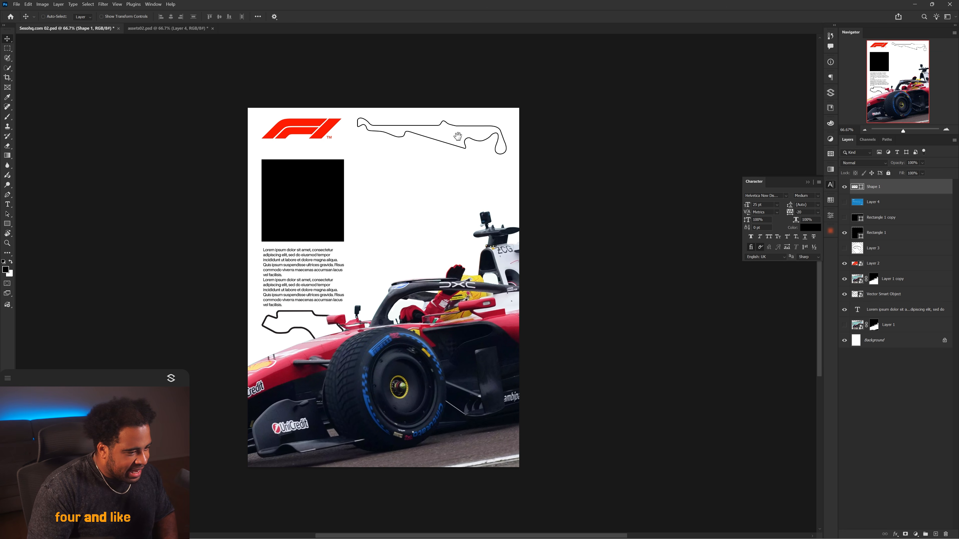
pyautogui.moveTo(449, 133); pyautogui.dragTo(456, 131)
pyautogui.scroll(1, 401, 157)
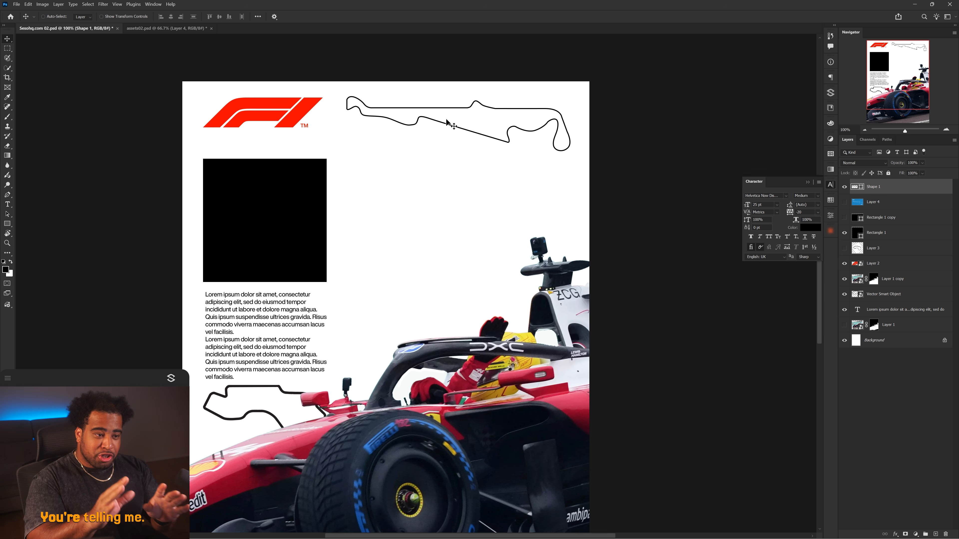
# Duplicate a black box beside the first one and resize it with Free Transform.
pyautogui.moveTo(274, 386); pyautogui.dragTo(331, 392)
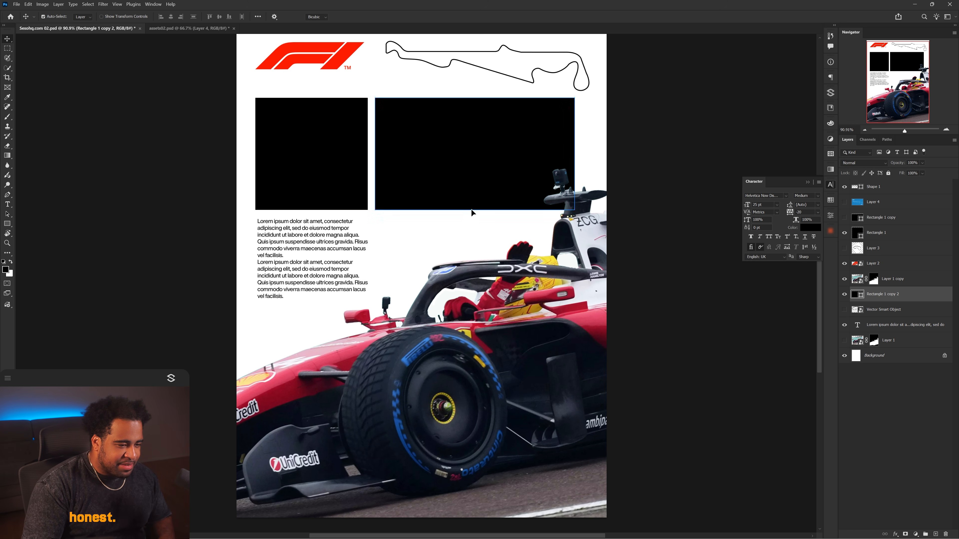
pyautogui.hotkey('ctrl', 't')
pyautogui.moveTo(473, 211); pyautogui.dragTo(484, 250)
pyautogui.moveTo(465, 191); pyautogui.dragTo(475, 188)
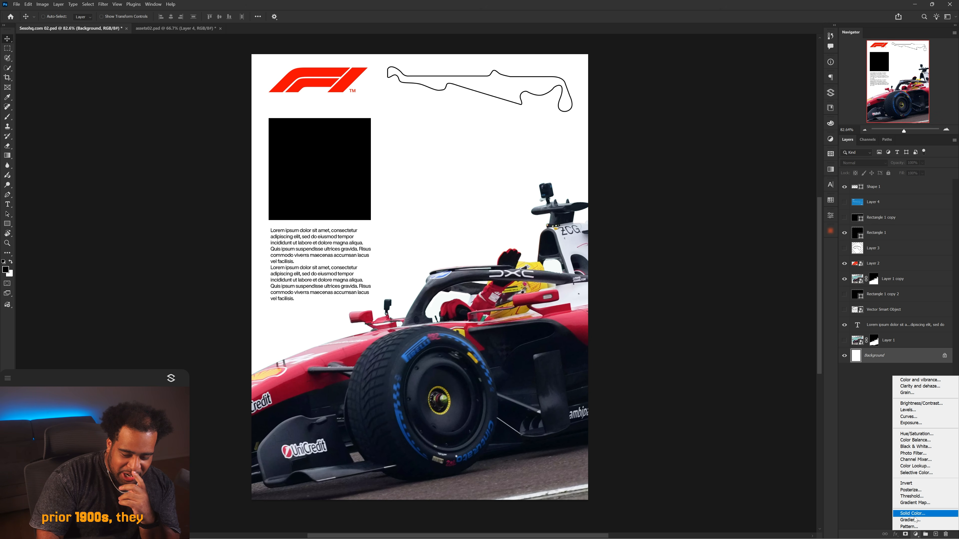
# Add a Gradient Fill layer above the background and try several preset gradients.
pyautogui.click(913, 521)
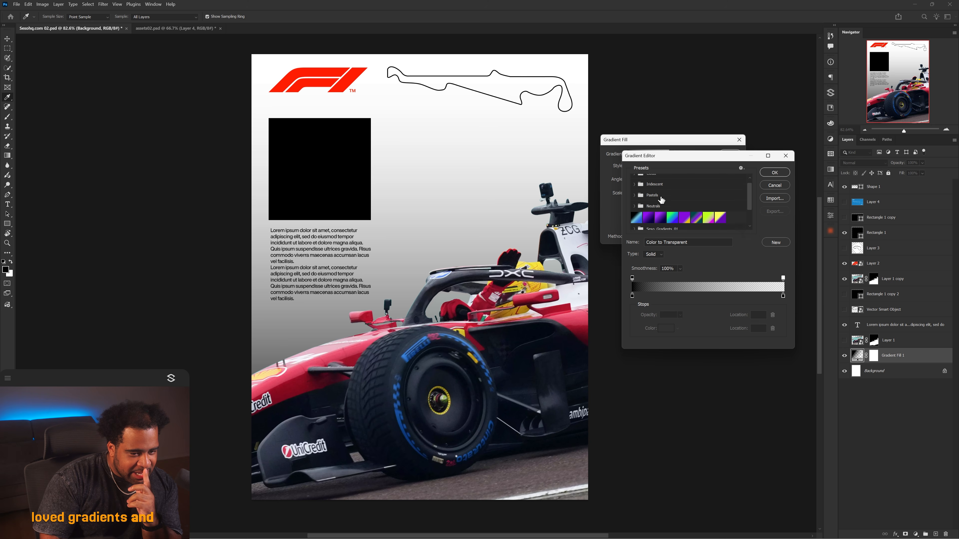
pyautogui.scroll(-1, 660, 200)
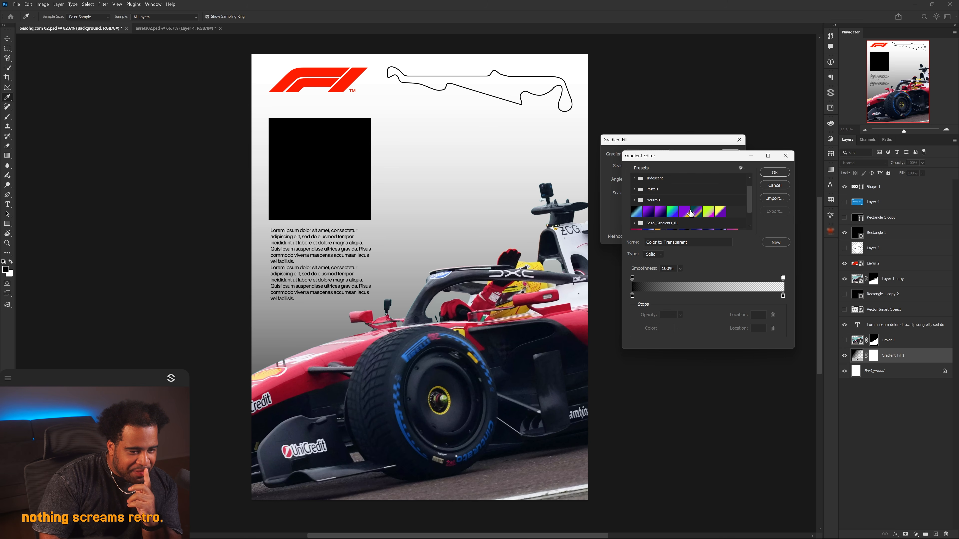
pyautogui.scroll(-1, 690, 214)
pyautogui.click(697, 200)
pyautogui.click(717, 201)
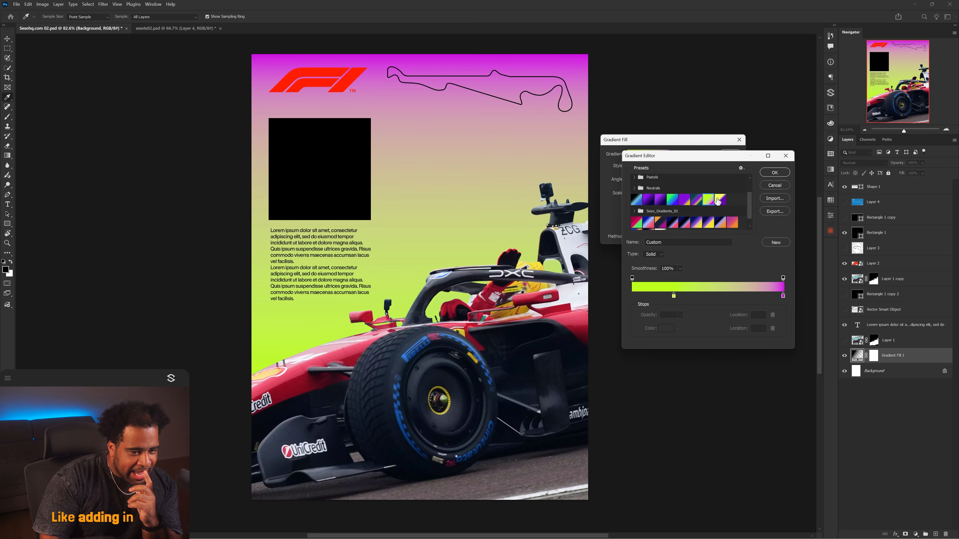
pyautogui.click(720, 199)
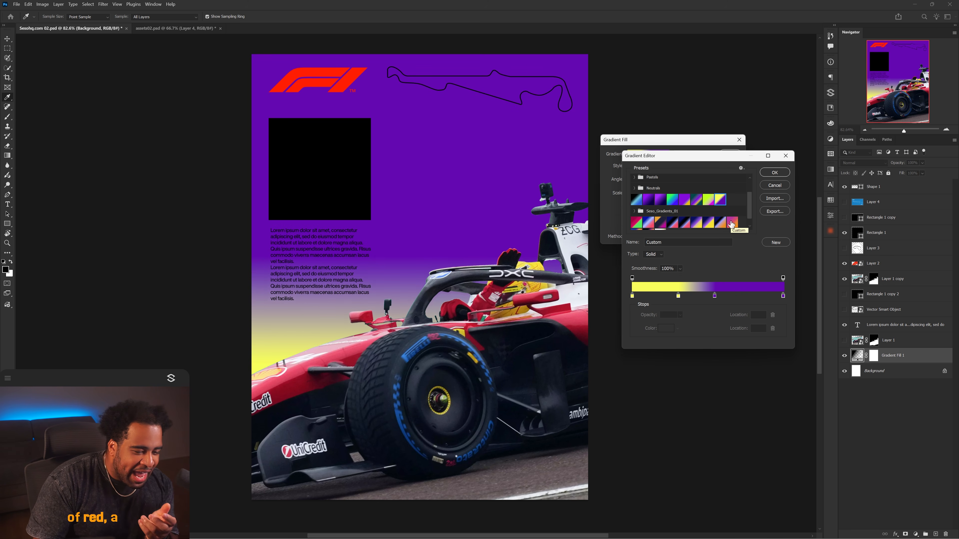
pyautogui.click(728, 223)
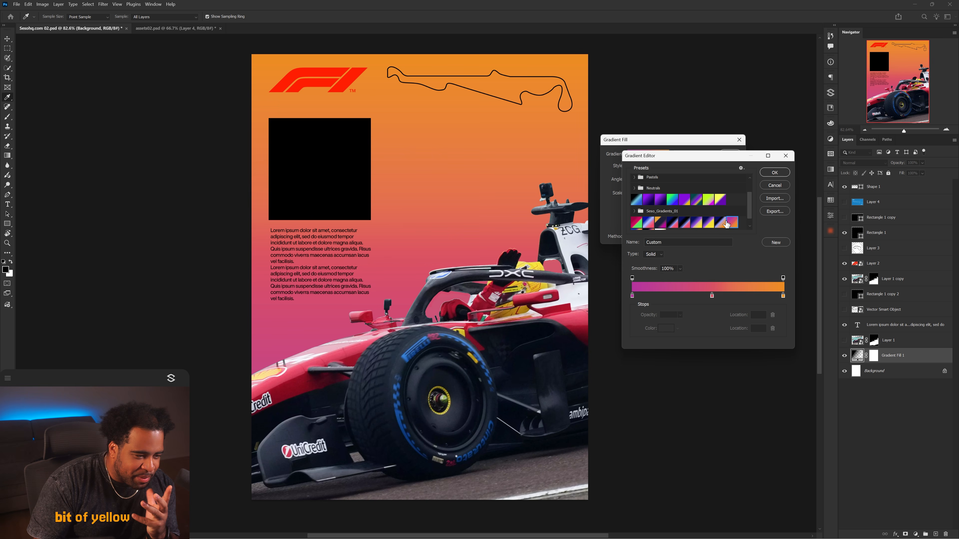
pyautogui.click(672, 223)
pyautogui.scroll(-1, 667, 223)
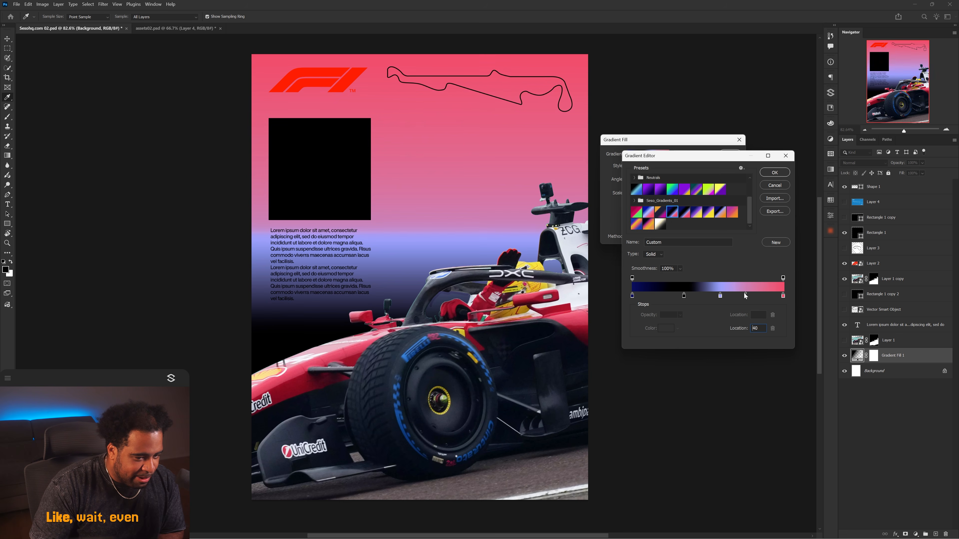
# Edit the gradient stops into a black, deep red and cream blend and apply the fill.
pyautogui.click(782, 297)
pyautogui.click(665, 328)
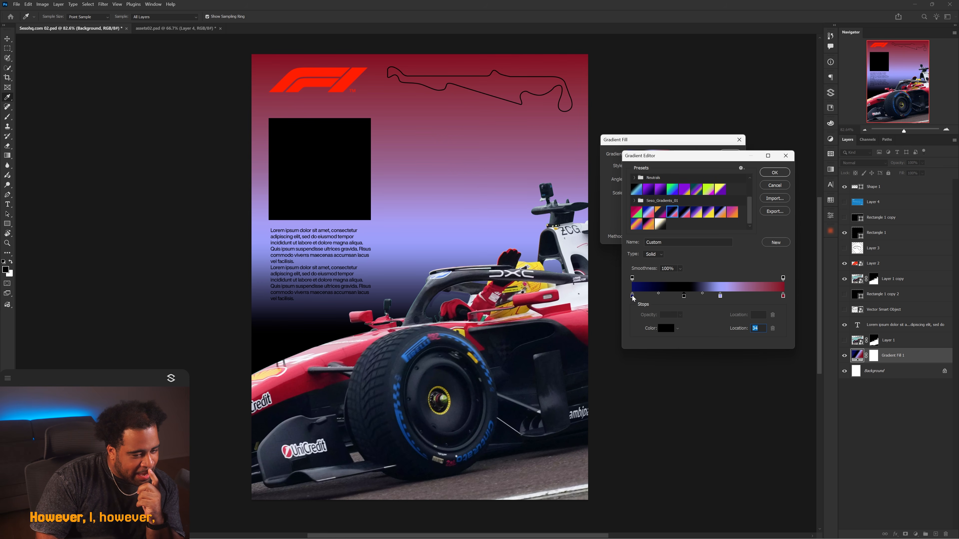
pyautogui.moveTo(632, 296); pyautogui.dragTo(601, 209)
pyautogui.click(662, 328)
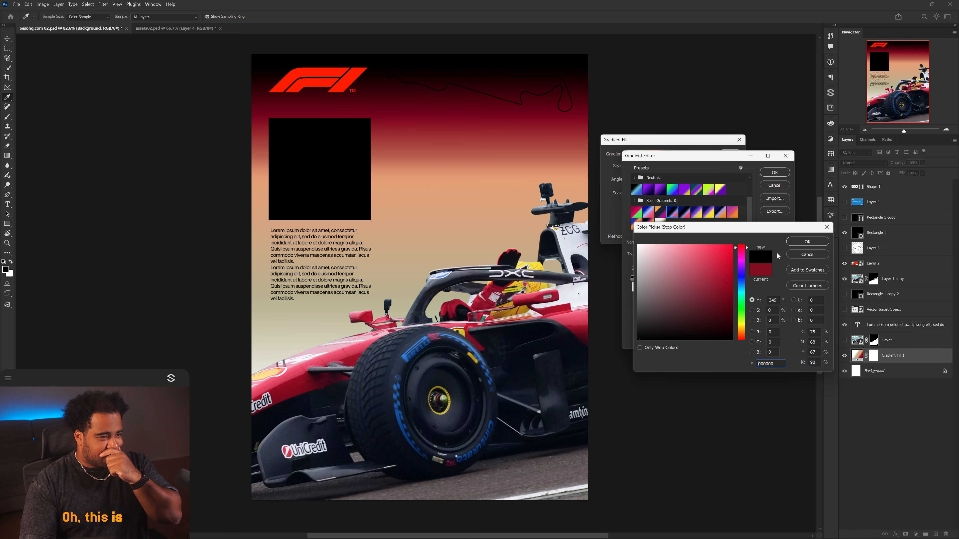
pyautogui.click(807, 241)
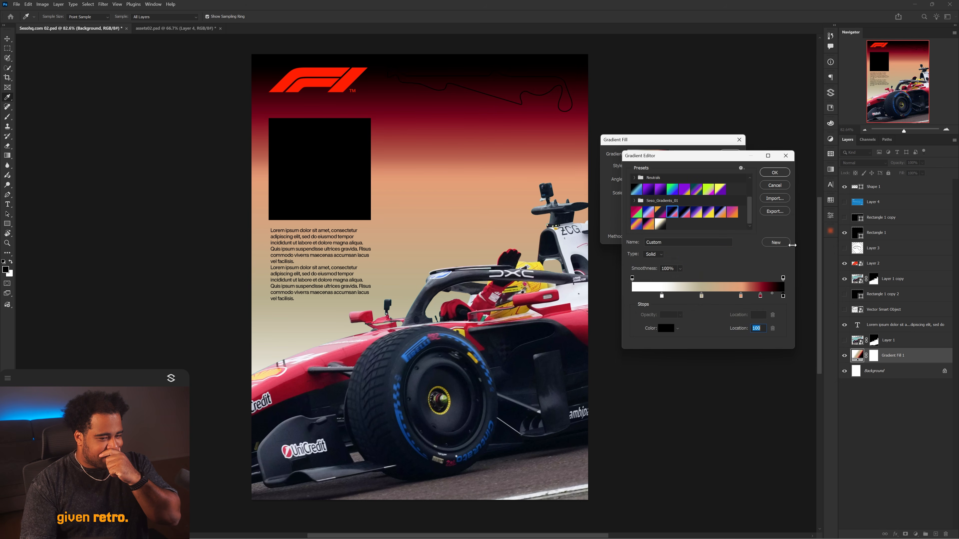
pyautogui.moveTo(741, 296)
pyautogui.mouseDown()
pyautogui.moveTo(725, 297)
pyautogui.moveTo(749, 298)
pyautogui.mouseUp()
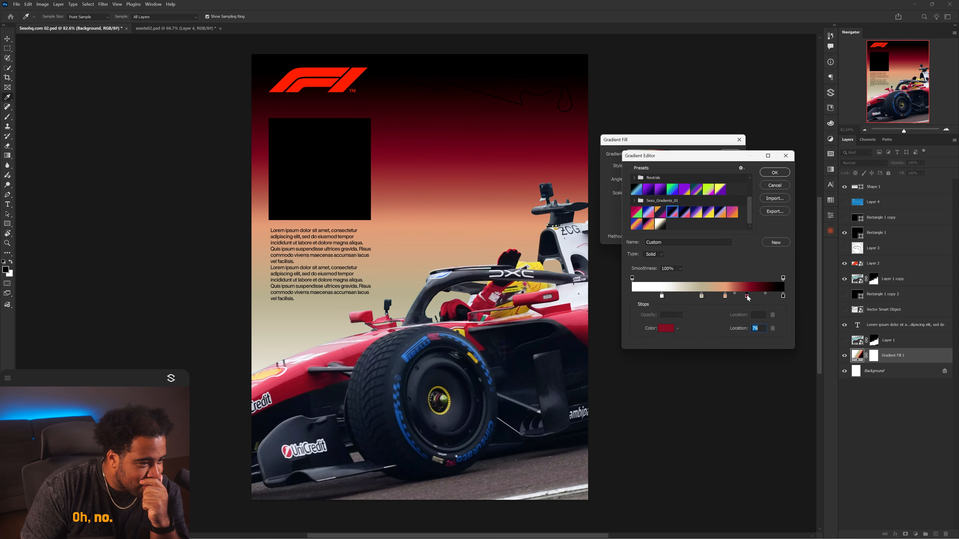
pyautogui.press('Return')
pyautogui.press('Return')
# Set the track outline shape's stroke color to white.
pyautogui.press('u')
pyautogui.hotkey('alt', '.')
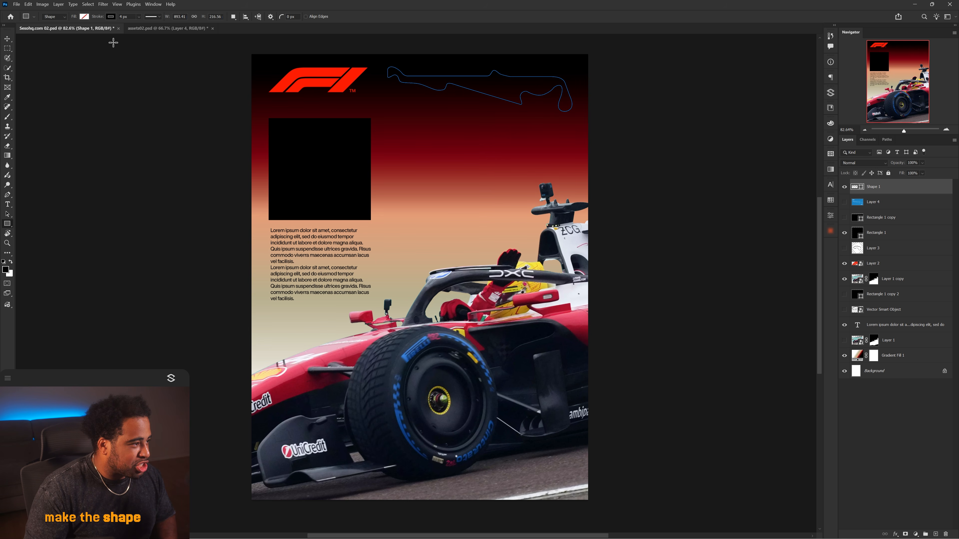
pyautogui.click(109, 17)
pyautogui.click(144, 56)
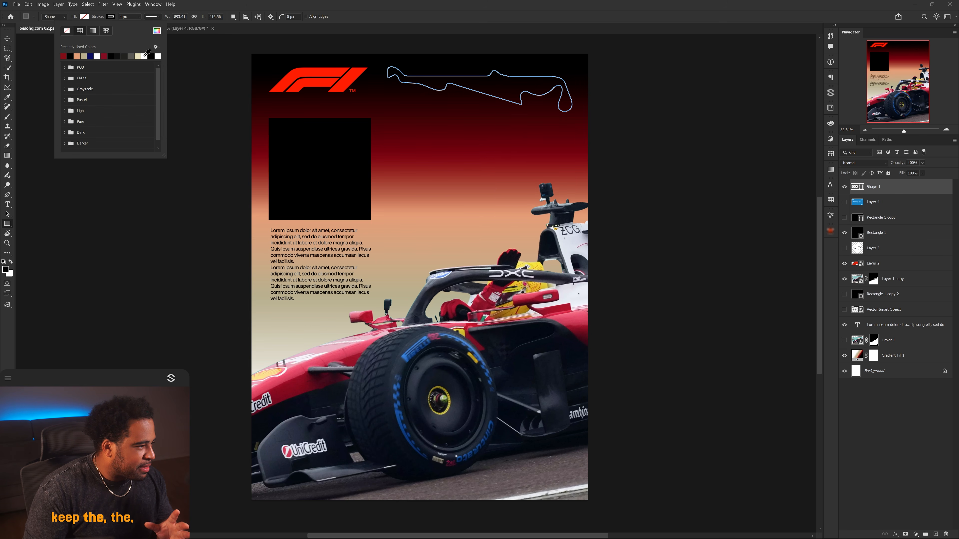
pyautogui.click(110, 17)
pyautogui.click(110, 18)
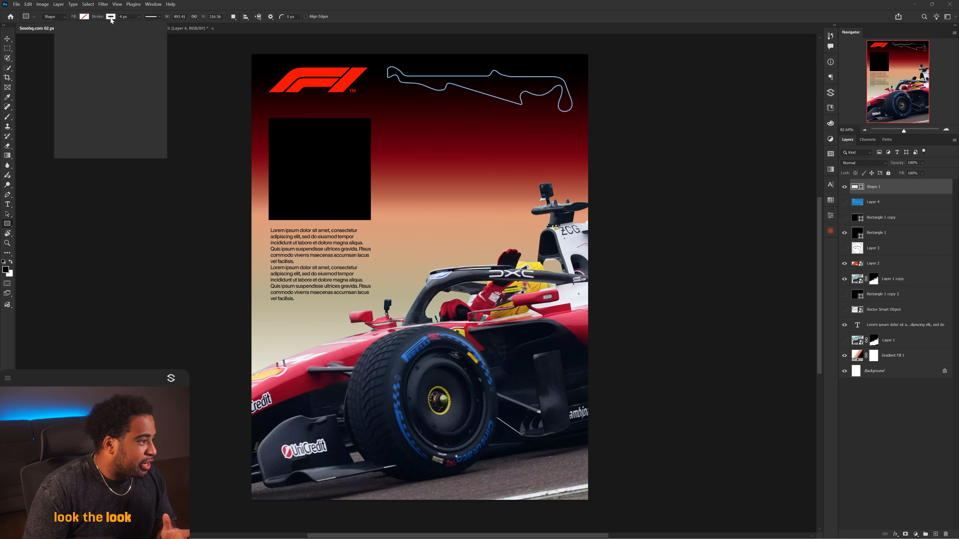
pyautogui.click(110, 18)
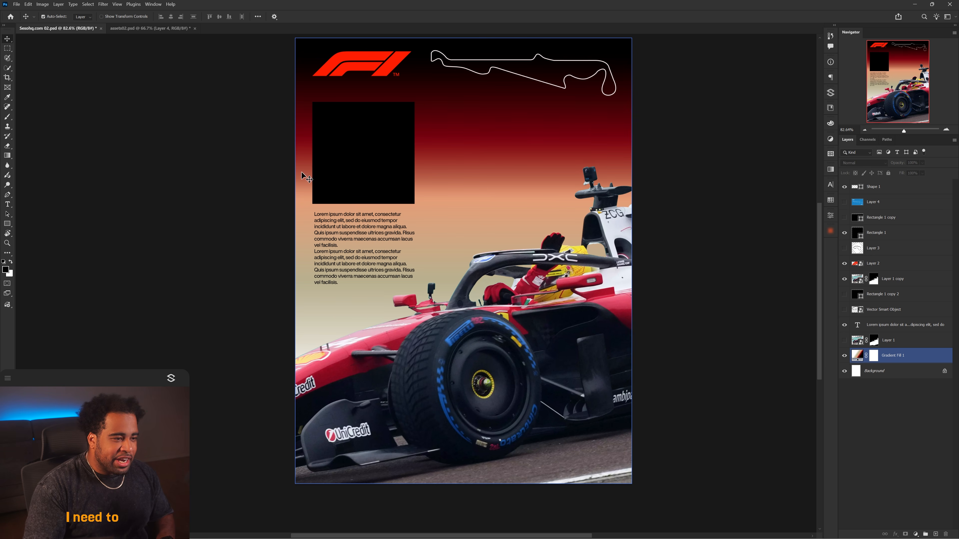
# Select the upper placeholder box and copy a Lewis Hamilton close-up from Google Images.
pyautogui.keyDown('ctrl'); pyautogui.click(392, 124); pyautogui.keyUp('ctrl')
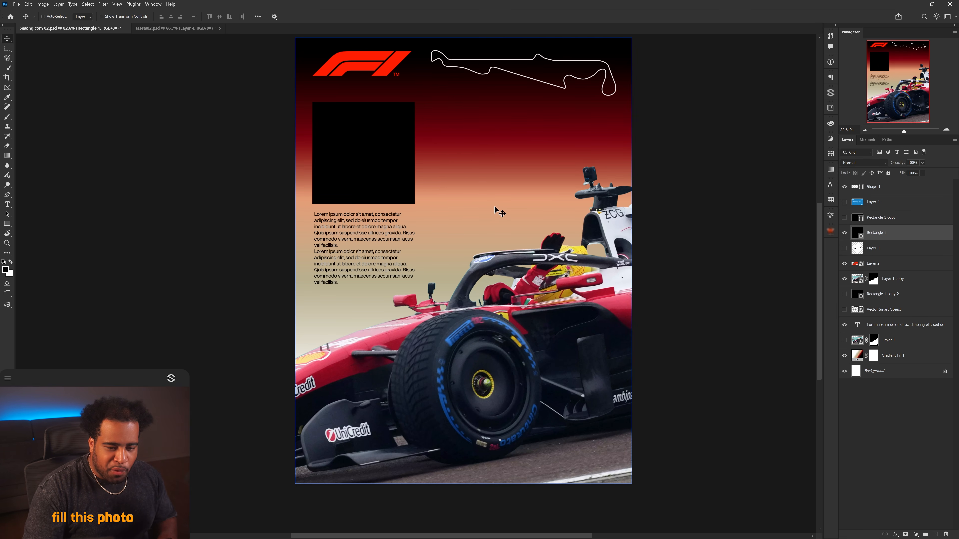
pyautogui.click(174, 28)
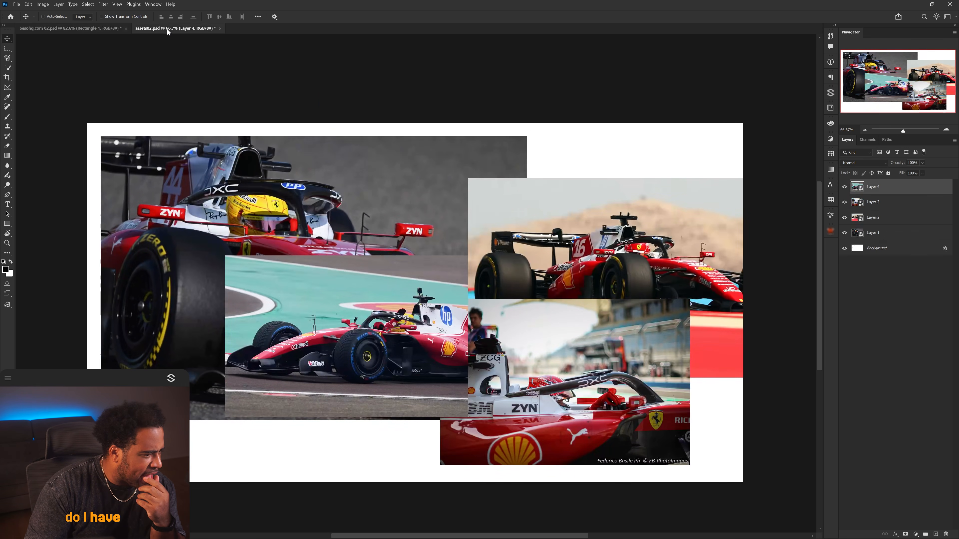
pyautogui.moveTo(319, 272); pyautogui.dragTo(407, 111)
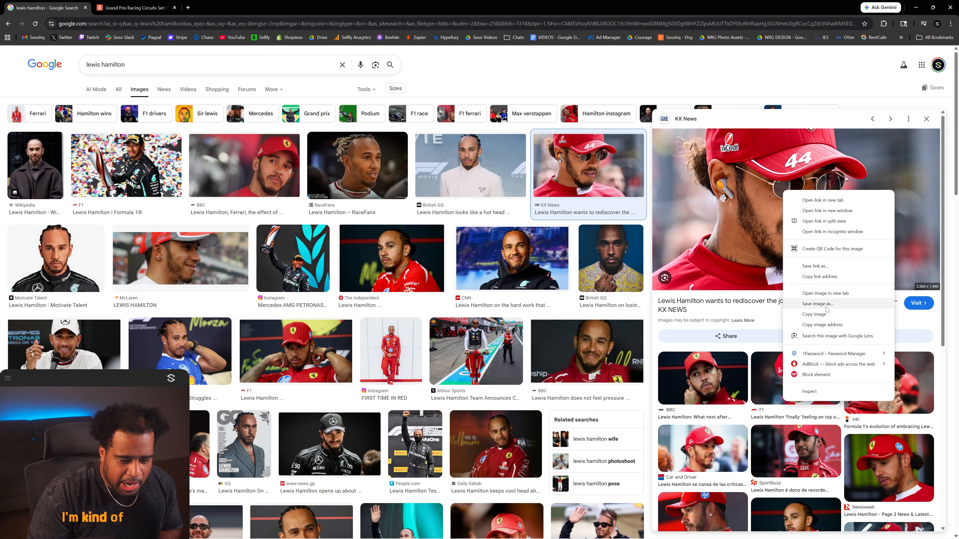
pyautogui.click(804, 308)
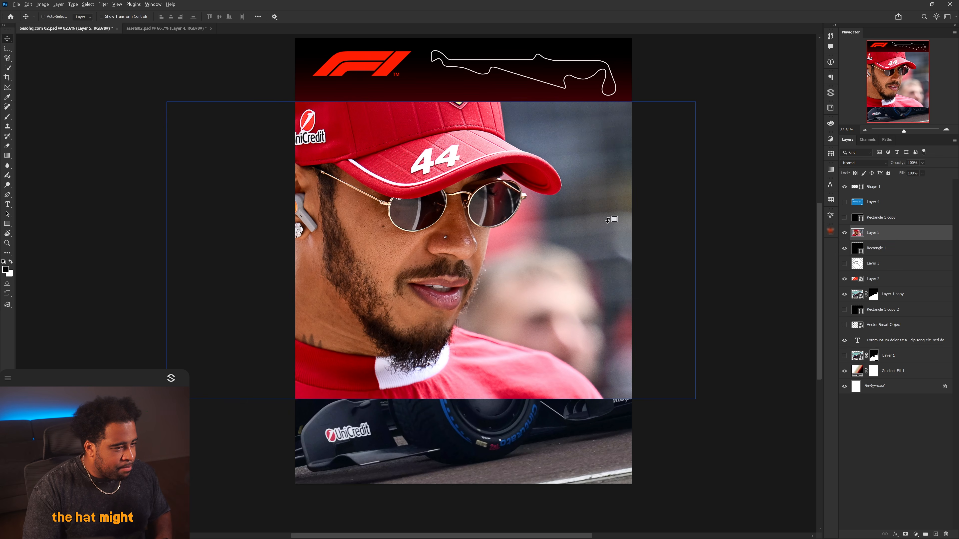
# Scale and position the Hamilton photo clipped inside the upper box to frame his face.
pyautogui.hotkey('ctrl', 't')
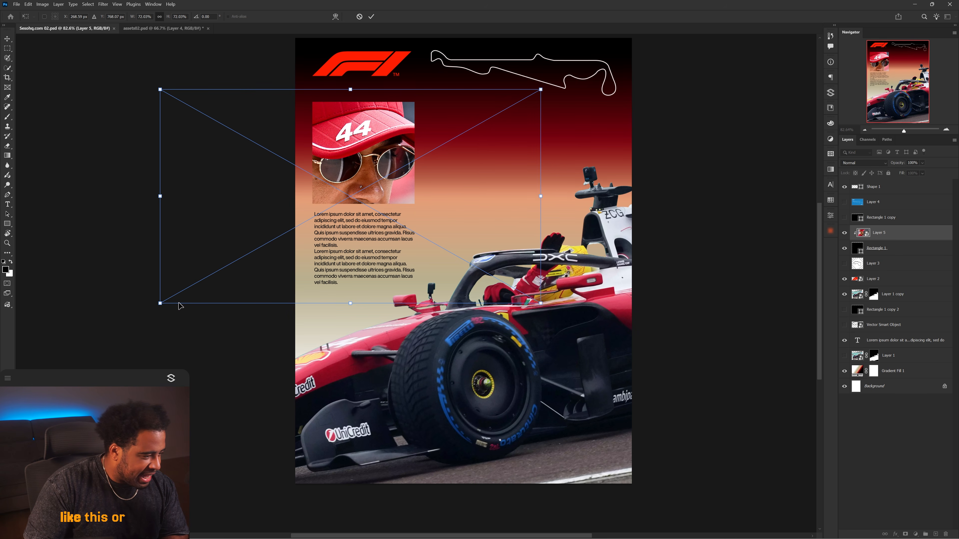
pyautogui.moveTo(227, 269); pyautogui.dragTo(316, 216)
pyautogui.moveTo(403, 173); pyautogui.dragTo(362, 189)
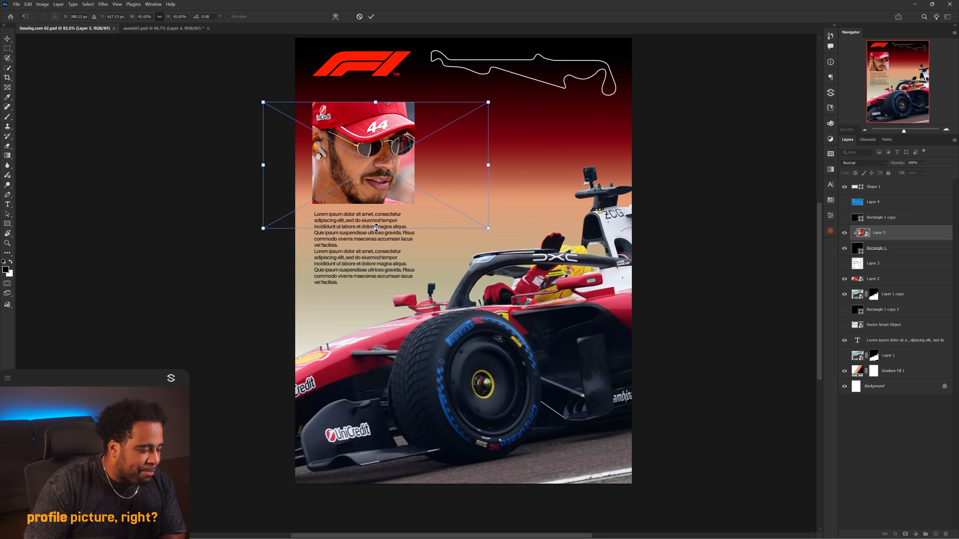
pyautogui.moveTo(376, 228); pyautogui.dragTo(377, 310)
pyautogui.moveTo(391, 249); pyautogui.dragTo(420, 255)
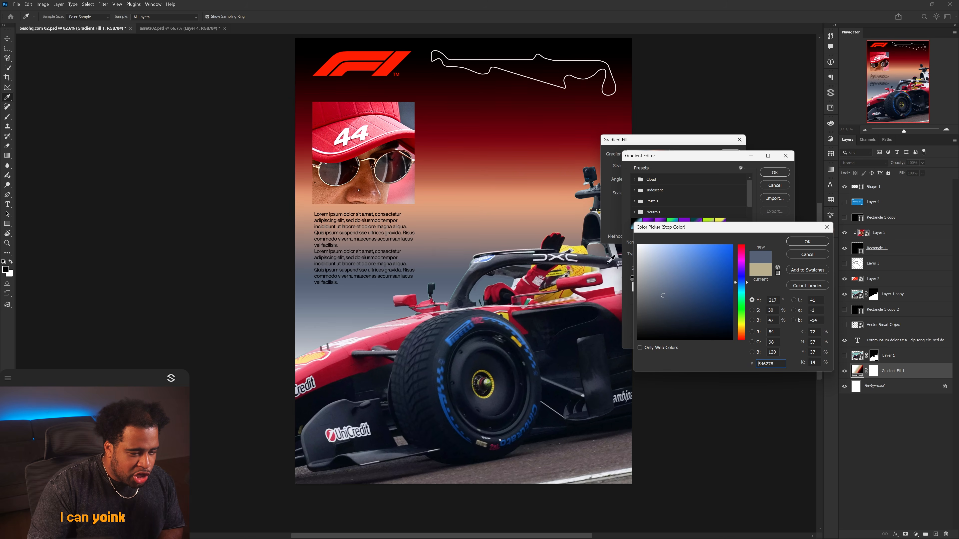
# Resample the gradient's pale stop to a blue-grey #546278 from the canvas.
pyautogui.click(610, 259)
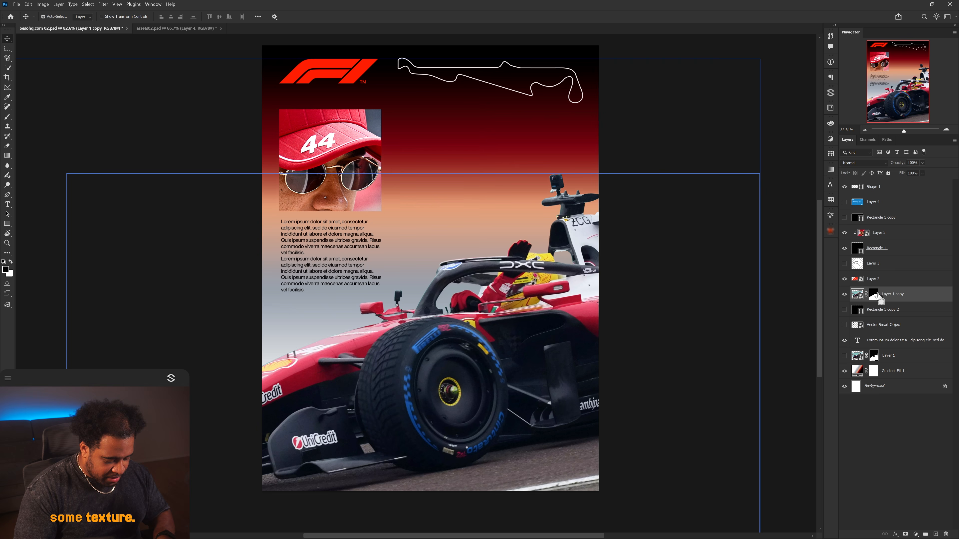
# Duplicate the car layer and try a Threshold adjustment on the copy.
pyautogui.hotkey('ctrl', 'j')
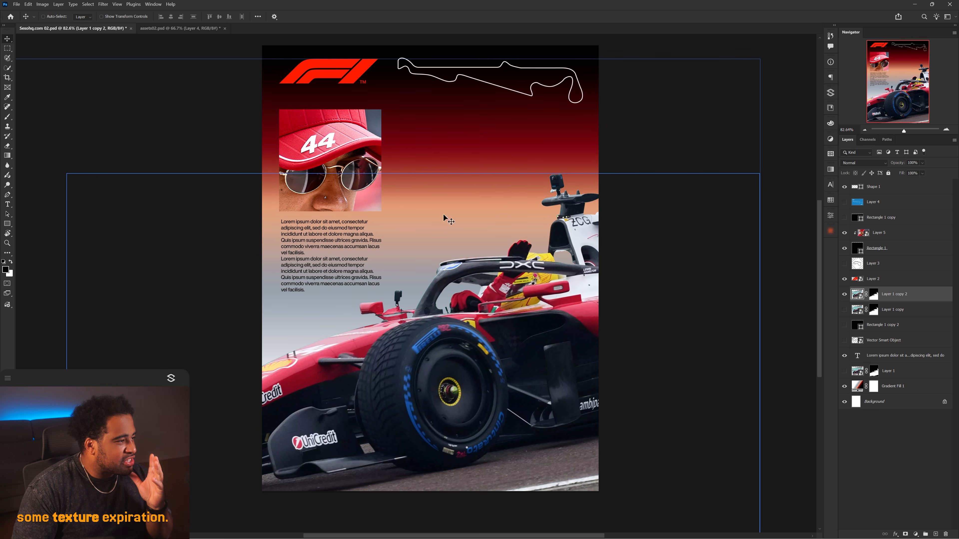
pyautogui.click(58, 5)
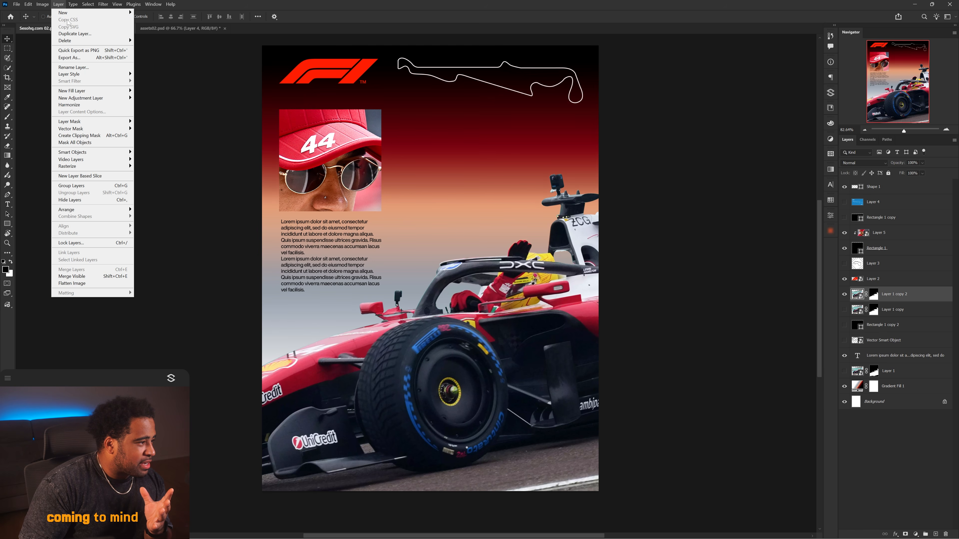
pyautogui.moveTo(47, 5)
pyautogui.moveTo(61, 22)
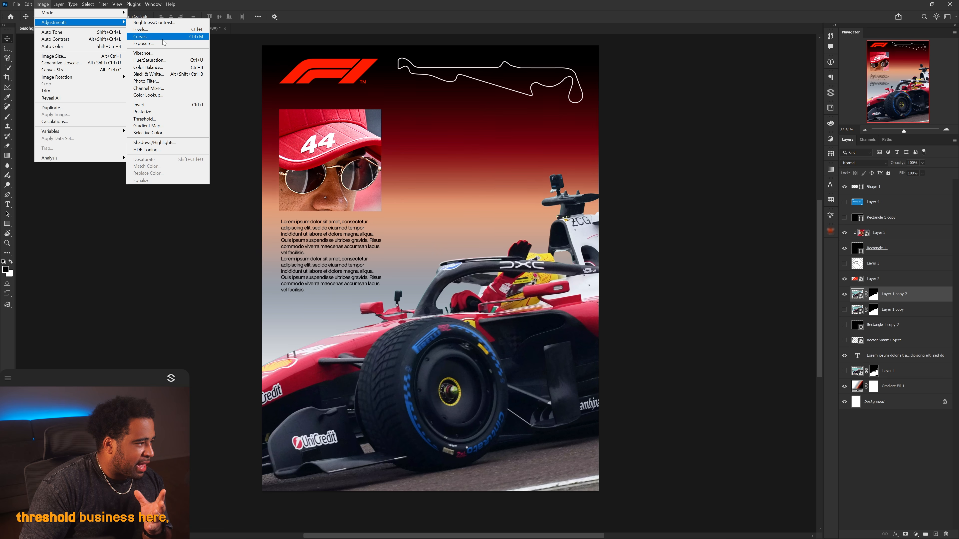
pyautogui.click(145, 118)
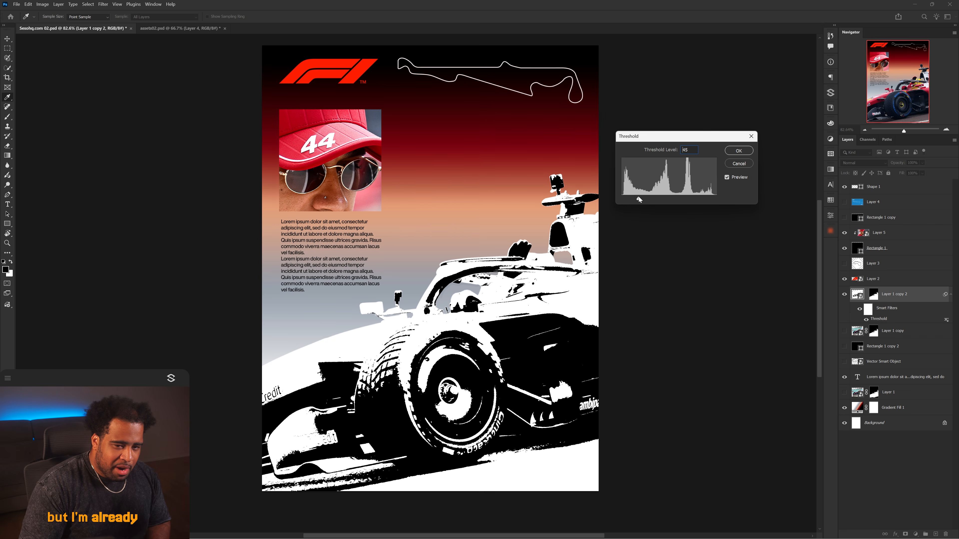
pyautogui.moveTo(638, 197); pyautogui.dragTo(640, 198)
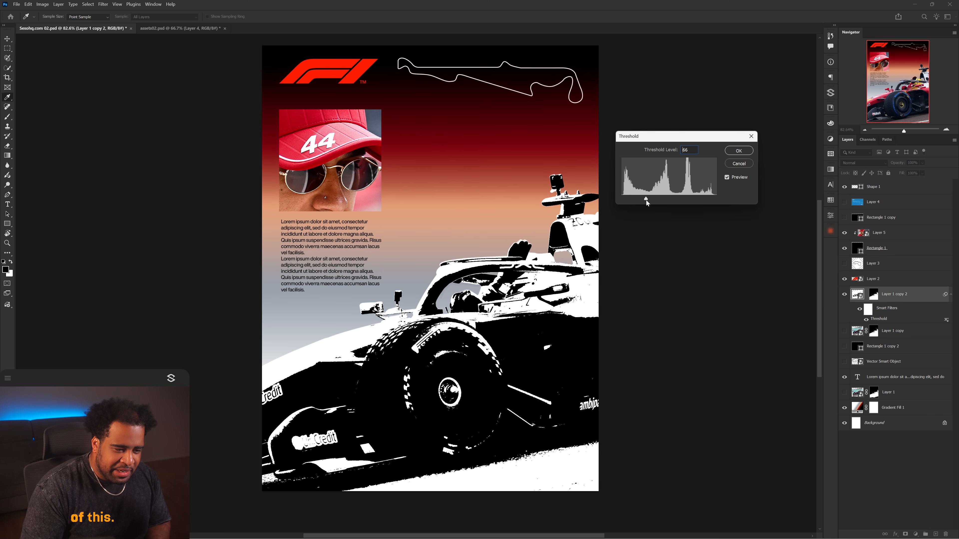
pyautogui.press('Escape')
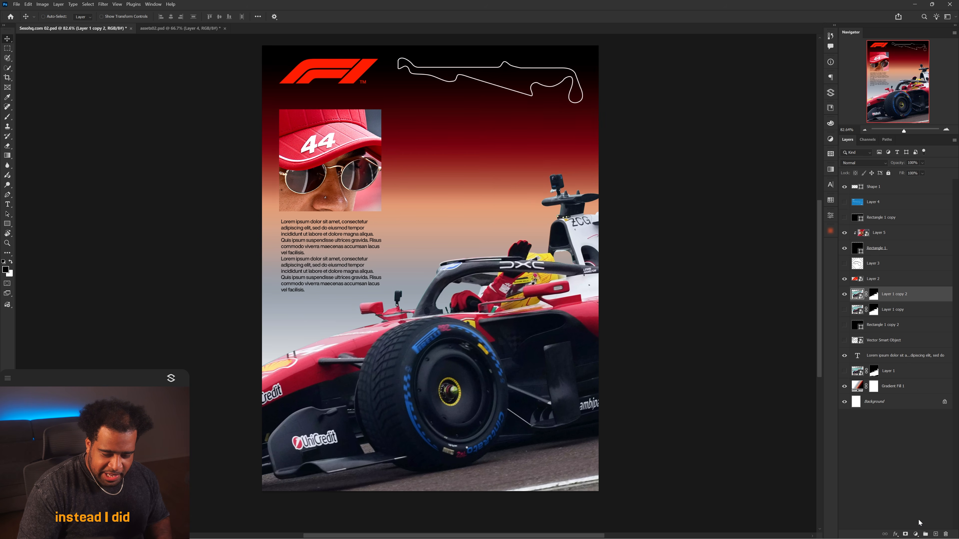
# Add Grain and Clarity and Dehaze adjustment layers above the duplicated car layer.
pyautogui.click(916, 534)
pyautogui.click(907, 392)
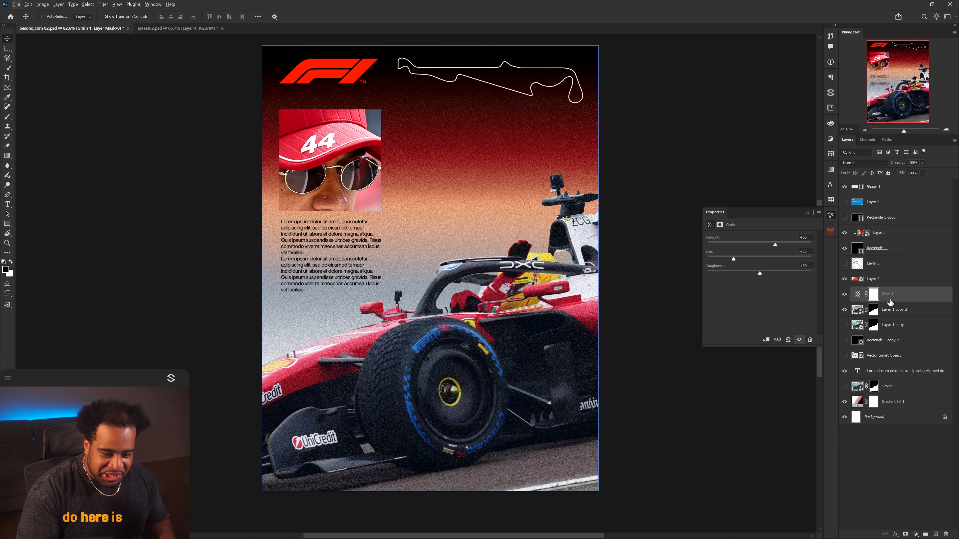
pyautogui.click(887, 296)
pyautogui.click(915, 534)
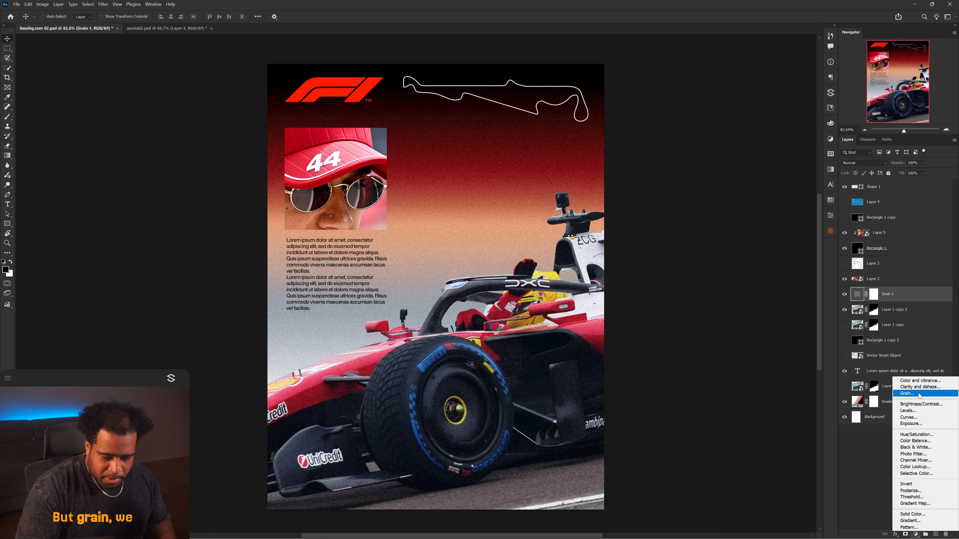
pyautogui.click(928, 388)
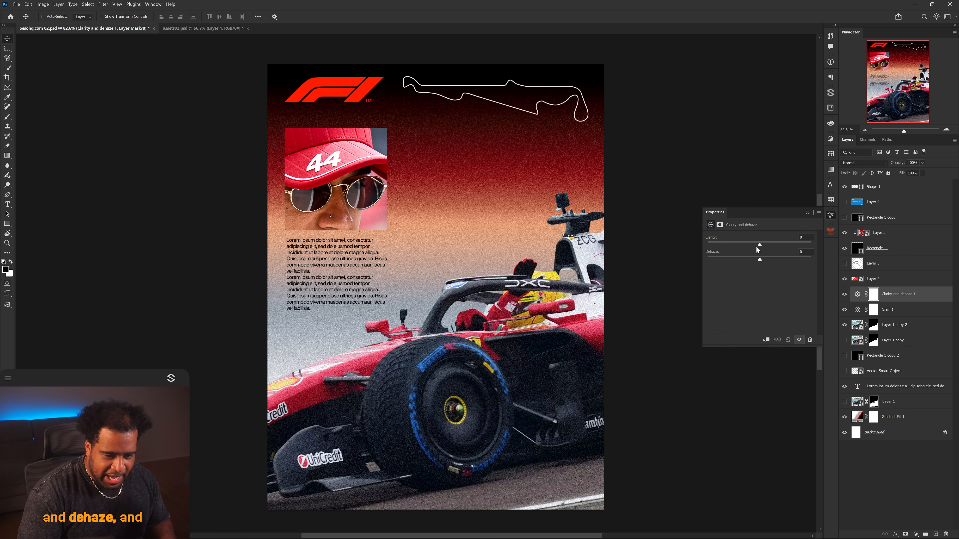
# Add a Threshold adjustment layer and set its threshold level to about 108.
pyautogui.click(915, 534)
pyautogui.click(913, 498)
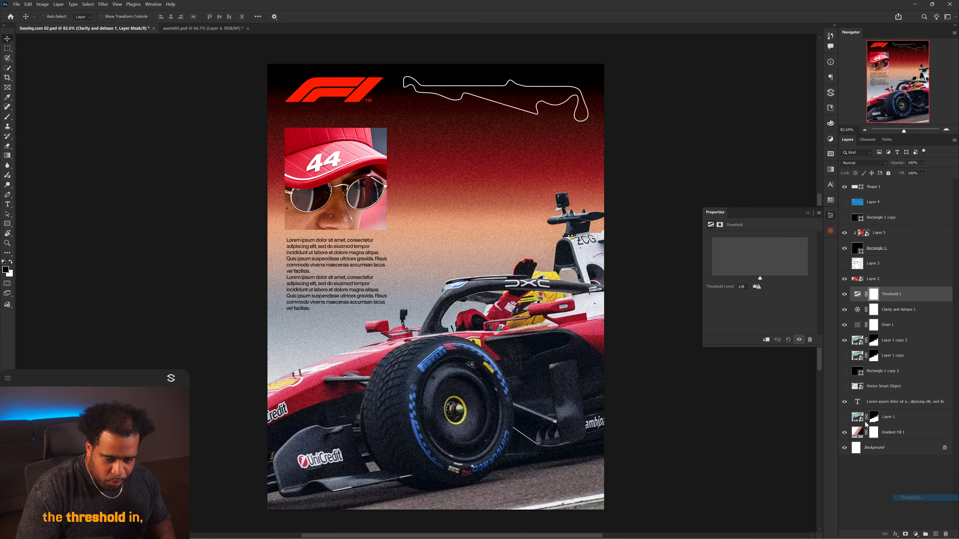
pyautogui.moveTo(760, 278); pyautogui.dragTo(752, 277)
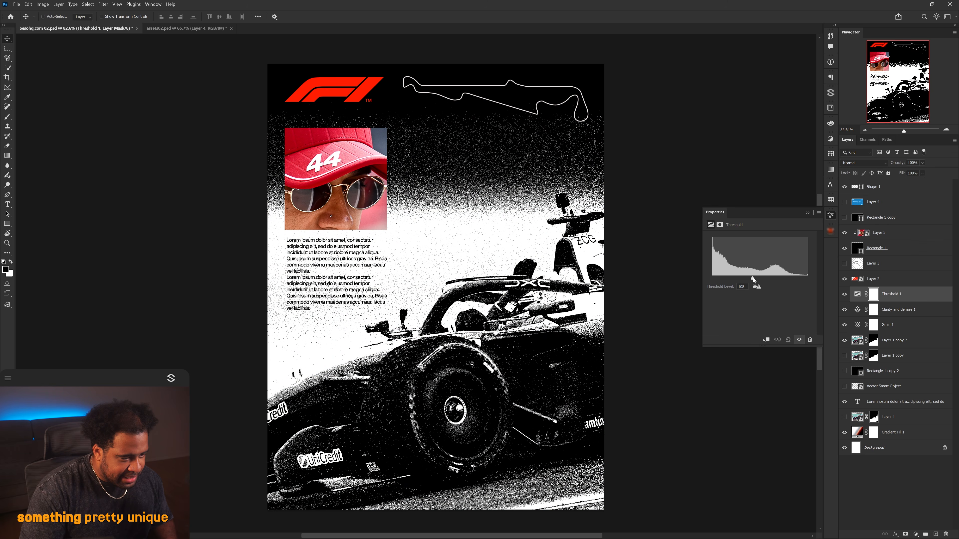
pyautogui.moveTo(637, 292); pyautogui.dragTo(664, 279)
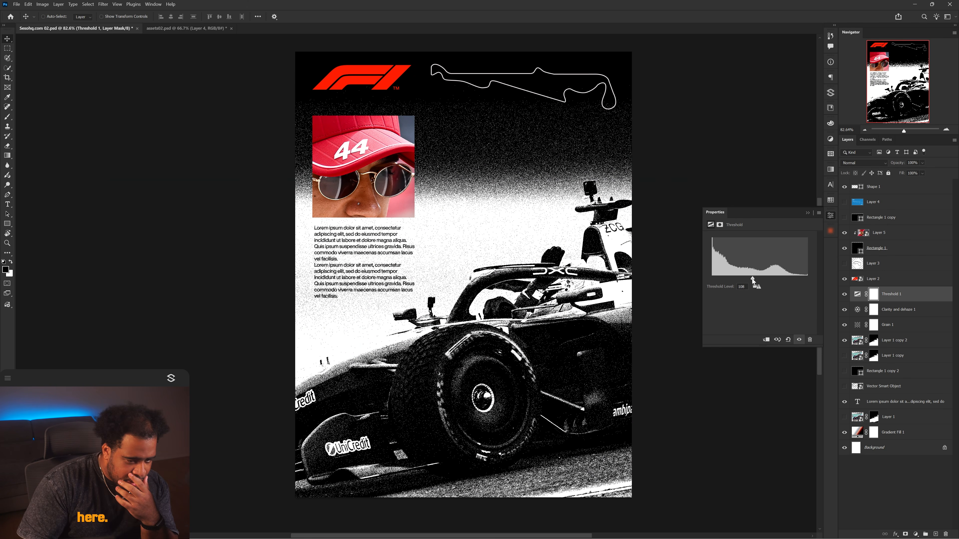
pyautogui.moveTo(752, 279); pyautogui.dragTo(749, 280)
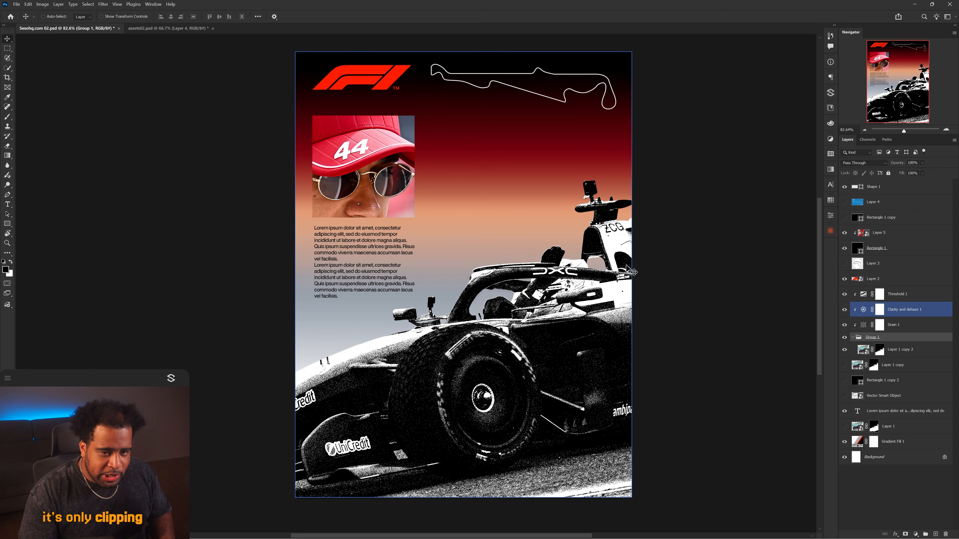
# Clip the Grain, Clarity and Dehaze, and Threshold adjustments to the car copy beneath them.
pyautogui.keyDown('ctrl'); pyautogui.click(657, 259); pyautogui.keyUp('ctrl')
pyautogui.moveTo(669, 274); pyautogui.dragTo(623, 289)
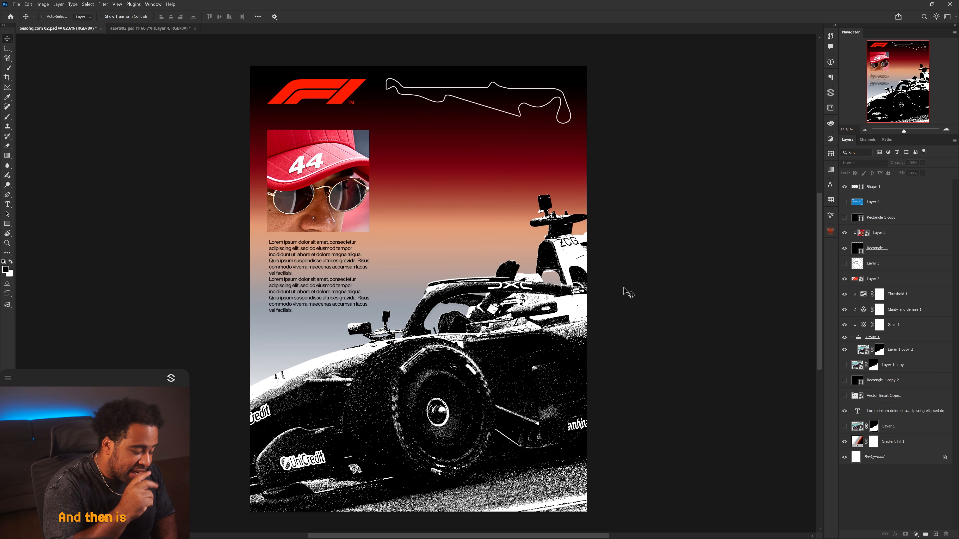
pyautogui.moveTo(624, 289); pyautogui.dragTo(671, 283)
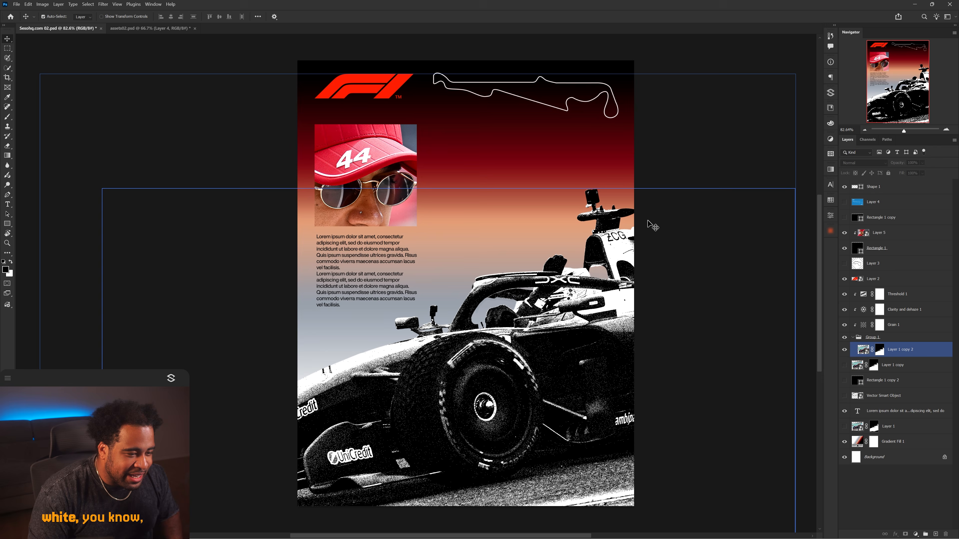
# Set the car copy layer's blend mode to Darken in the Layer Style dialog.
pyautogui.click(844, 294)
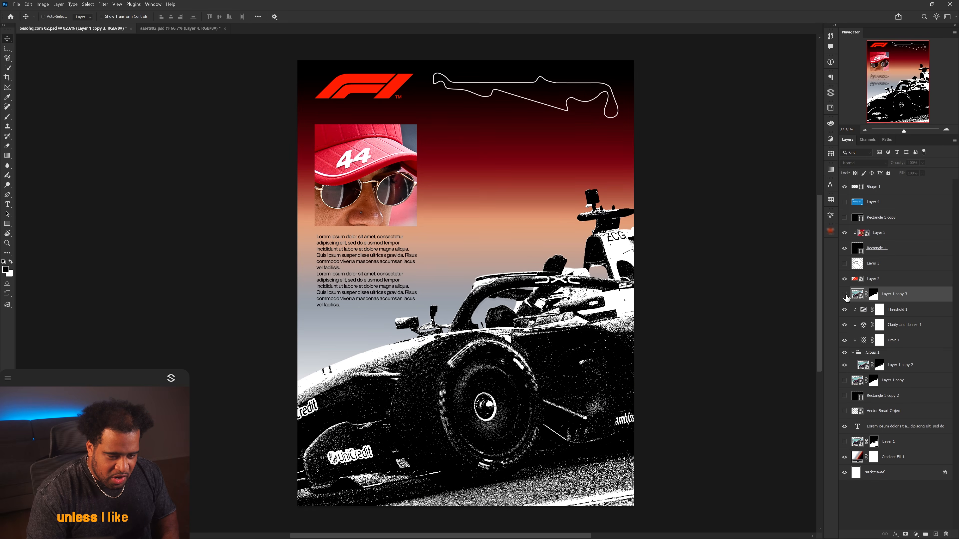
pyautogui.click(844, 294)
pyautogui.click(859, 163)
pyautogui.click(859, 164)
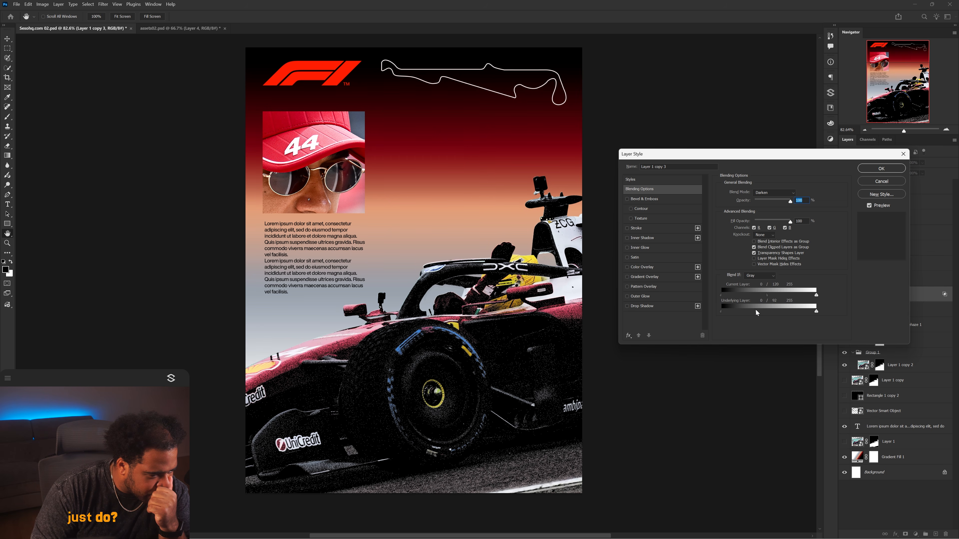
pyautogui.click(881, 168)
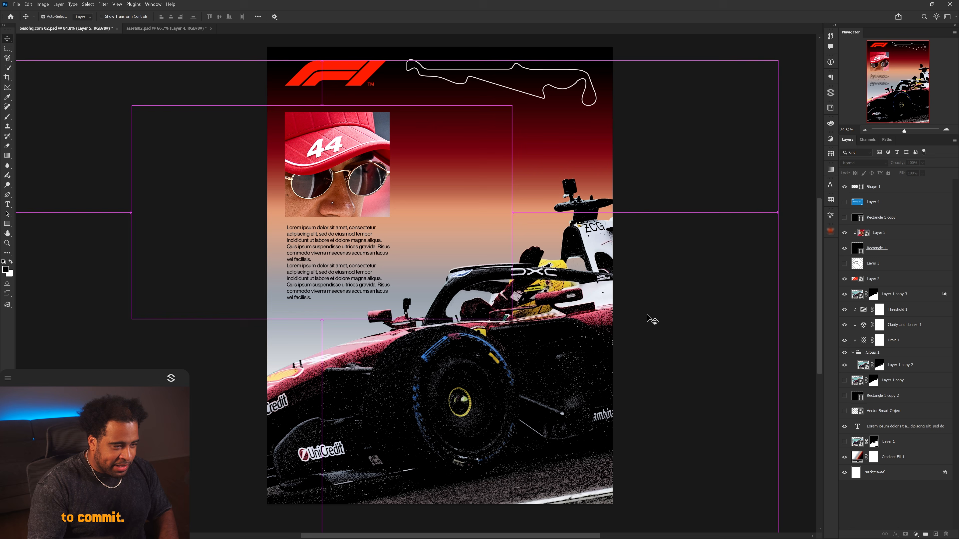
# Add a Curves adjustment to the car copy and raise the curve slightly.
pyautogui.click(914, 298)
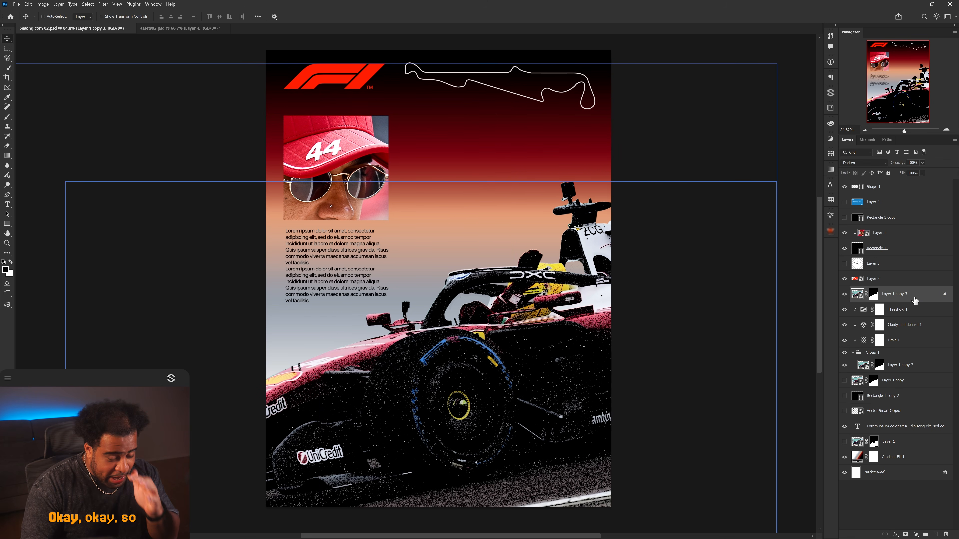
pyautogui.click(915, 534)
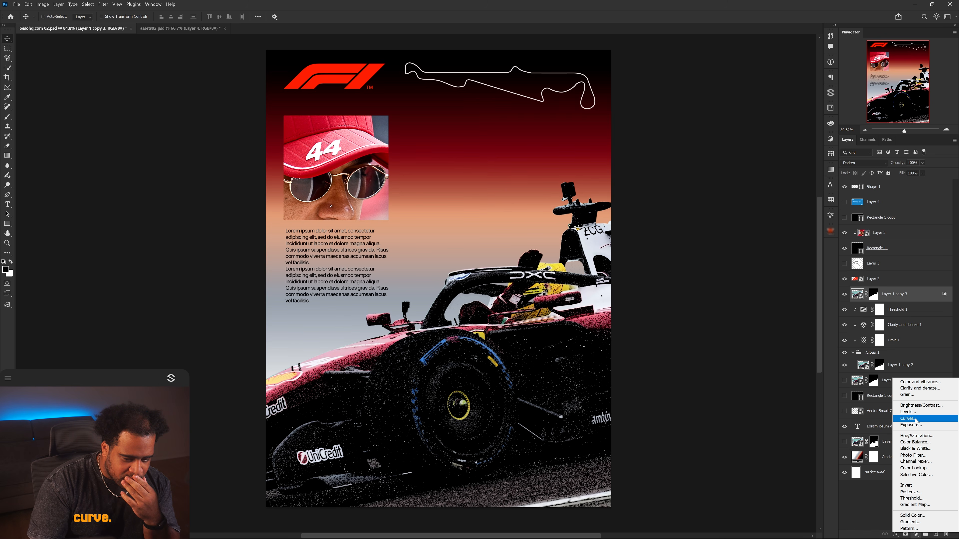
pyautogui.click(907, 418)
pyautogui.moveTo(781, 272); pyautogui.dragTo(781, 263)
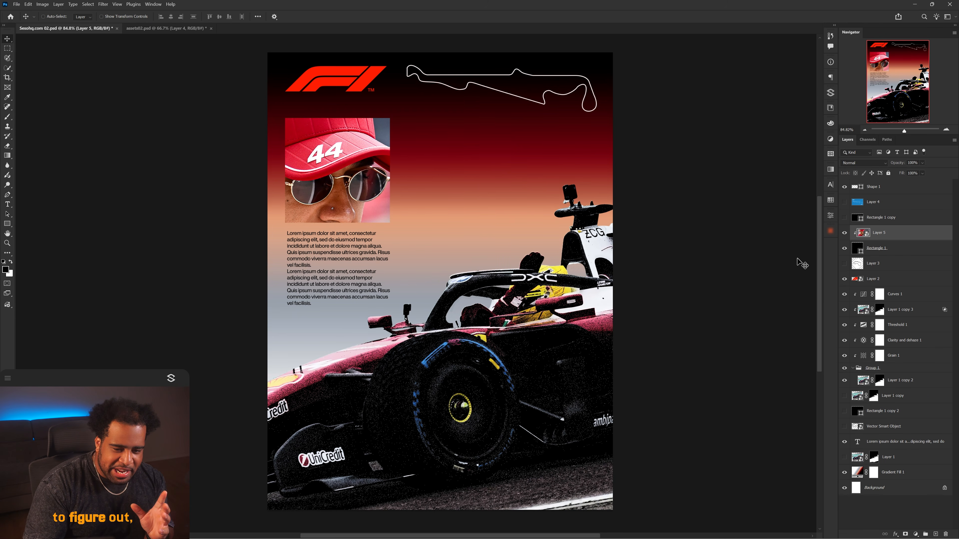
# Duplicate the Grain, Clarity and Dehaze, and Threshold adjustments above the Hamilton photo layer.
pyautogui.click(901, 353)
pyautogui.keyDown('shift'); pyautogui.click(913, 329); pyautogui.keyUp('shift')
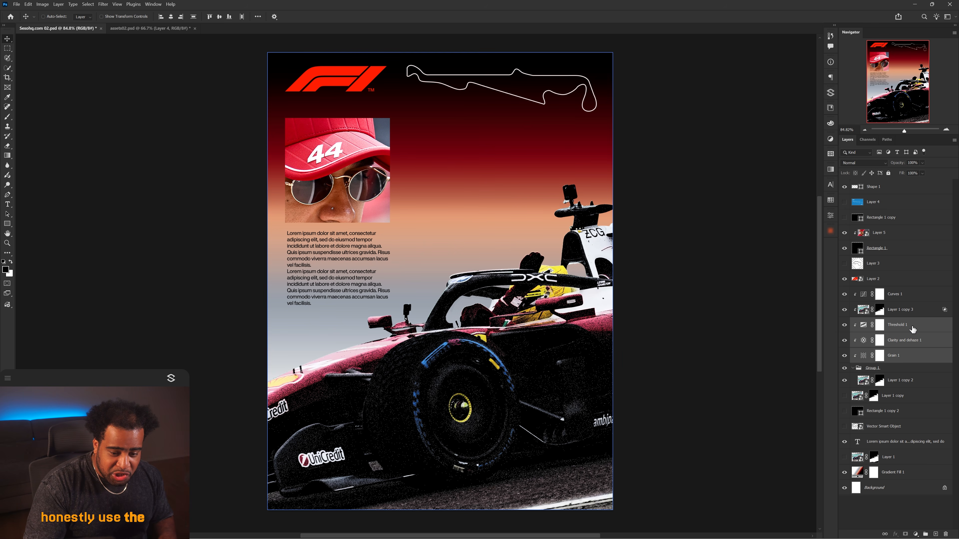
pyautogui.moveTo(906, 329); pyautogui.dragTo(899, 228)
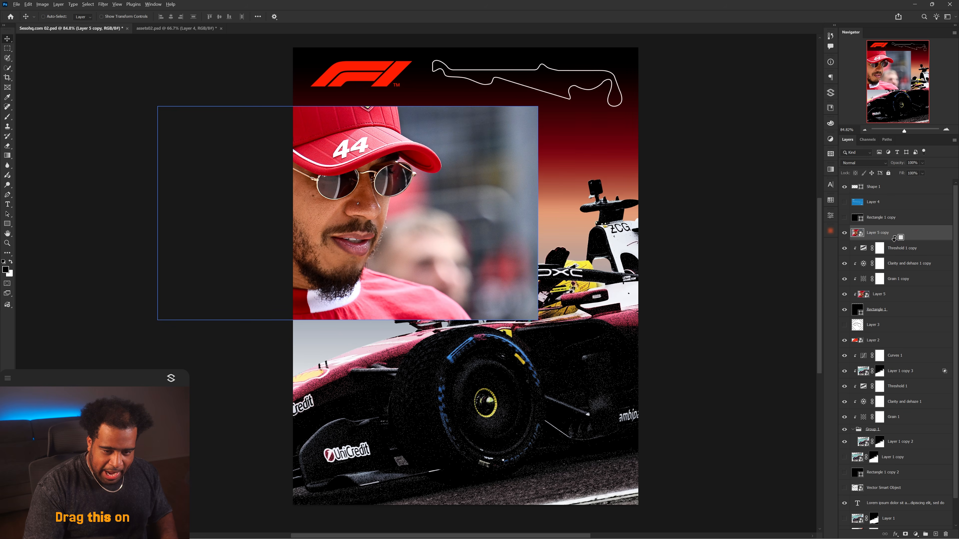
# Set the Hamilton photo copy's blend mode to Darken.
pyautogui.keyDown('alt'); pyautogui.click(894, 239); pyautogui.keyUp('alt')
pyautogui.click(864, 164)
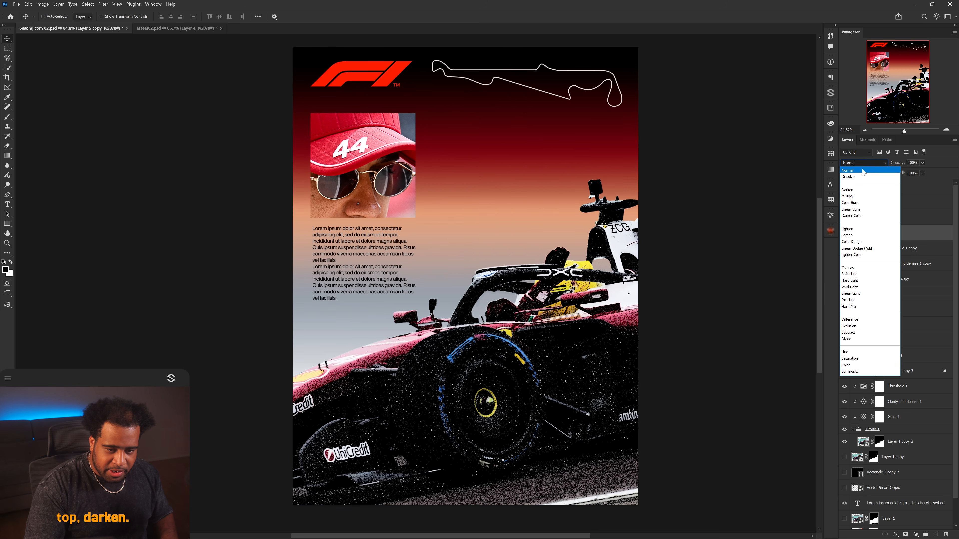
pyautogui.click(863, 188)
pyautogui.moveTo(582, 222); pyautogui.dragTo(594, 215)
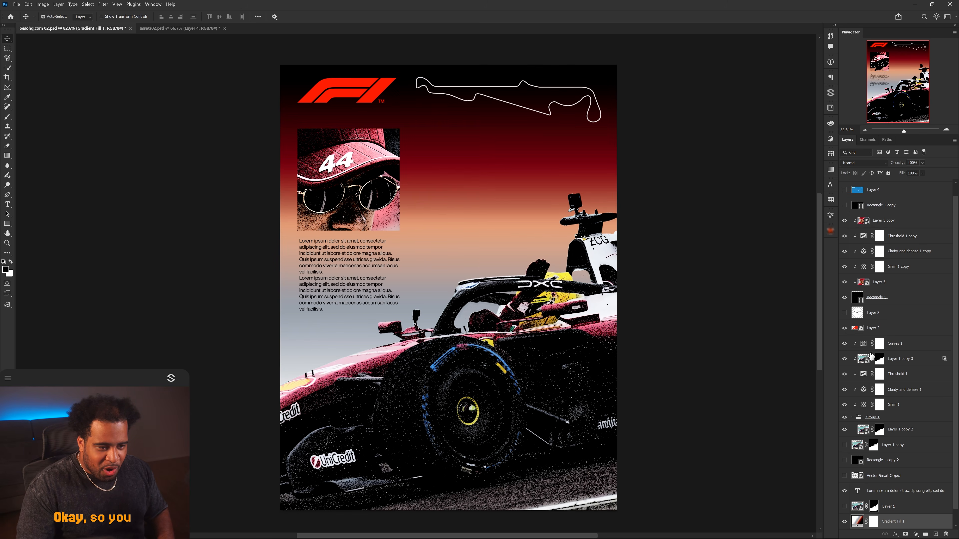
# Place a seamless cloudy texture from the SP Manager panel above the gradient fill layer.
pyautogui.scroll(-1, 870, 356)
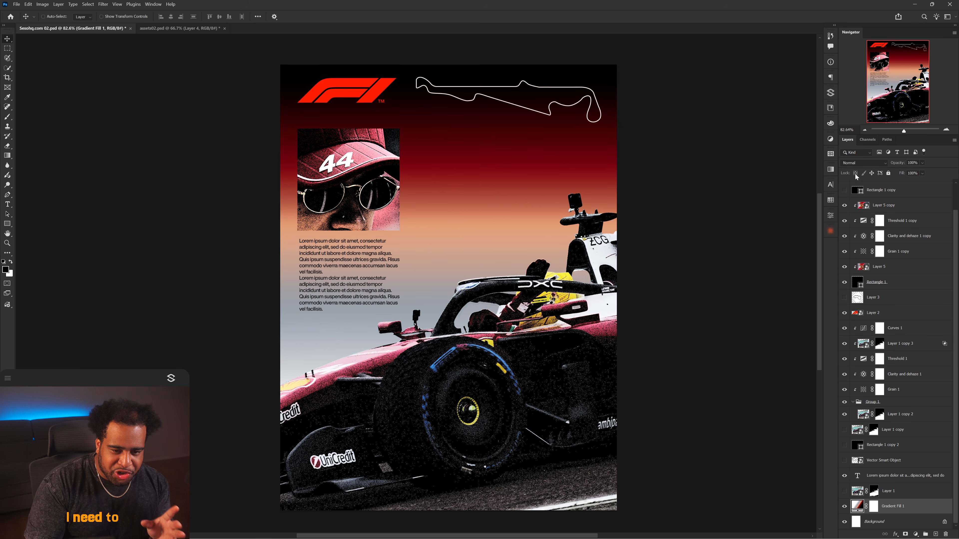
pyautogui.click(830, 94)
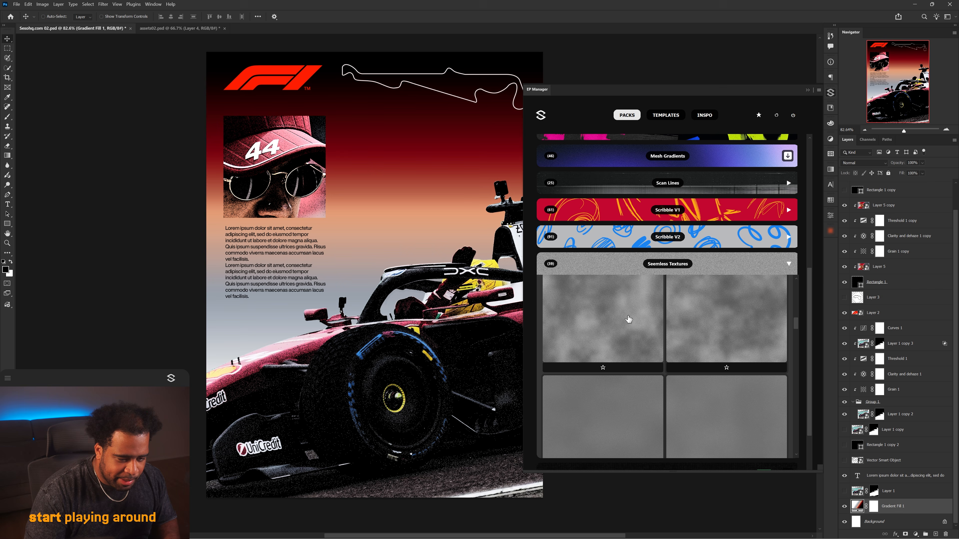
pyautogui.click(626, 315)
pyautogui.click(831, 96)
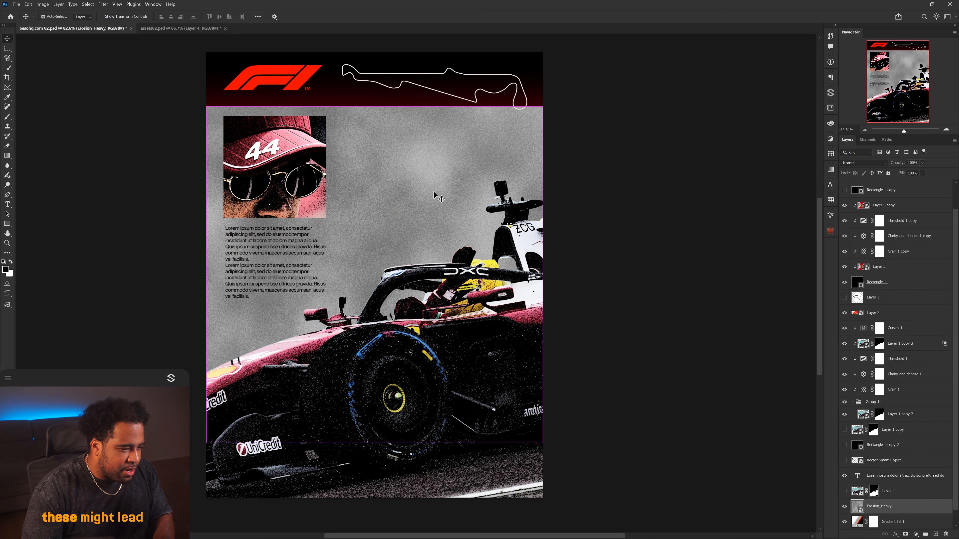
pyautogui.press('Return')
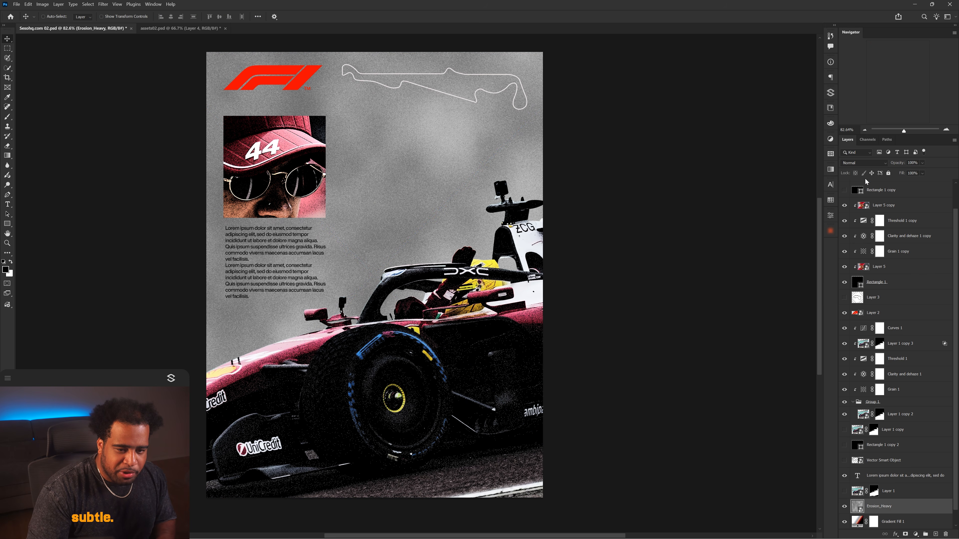
# Set the texture layer's blend mode to Overlay and inspect the grain up close.
pyautogui.click(864, 163)
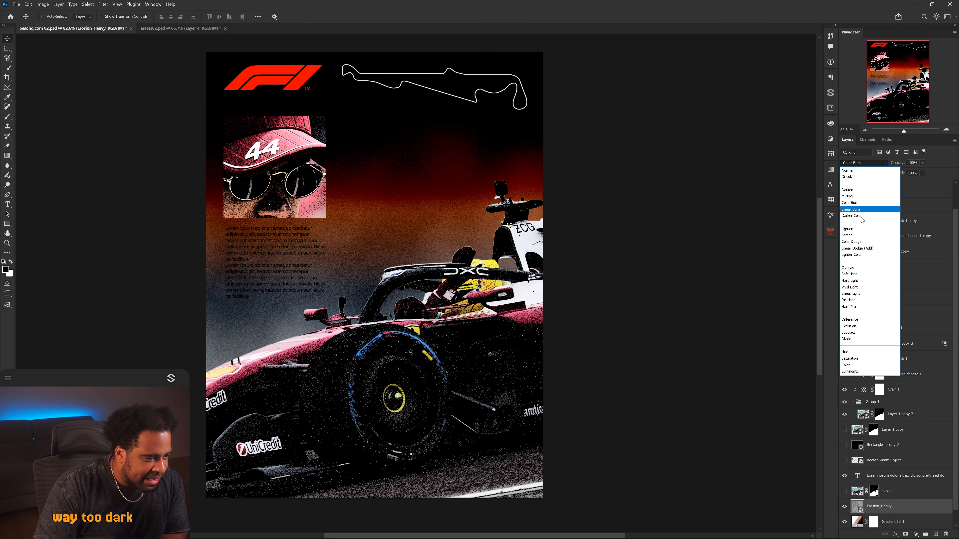
pyautogui.click(853, 270)
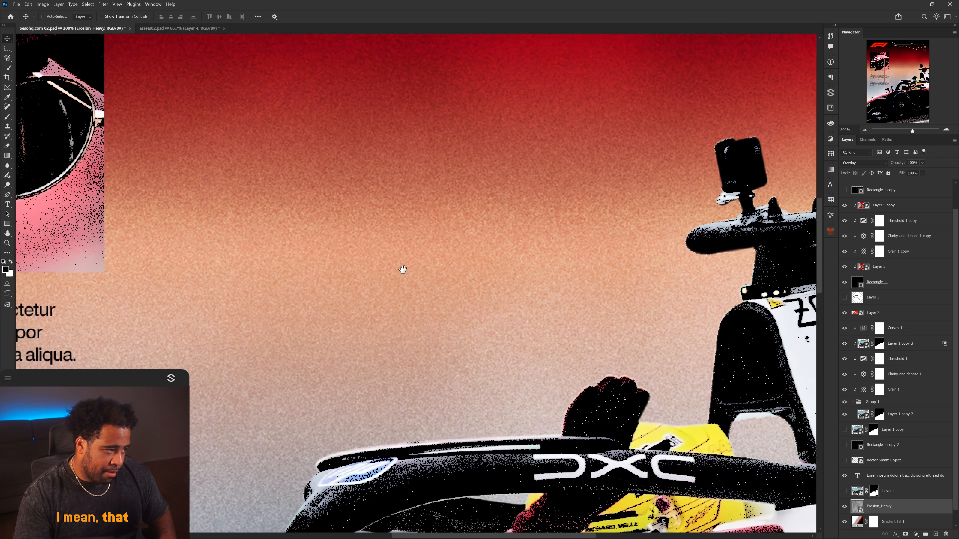
pyautogui.scroll(-5, 403, 269)
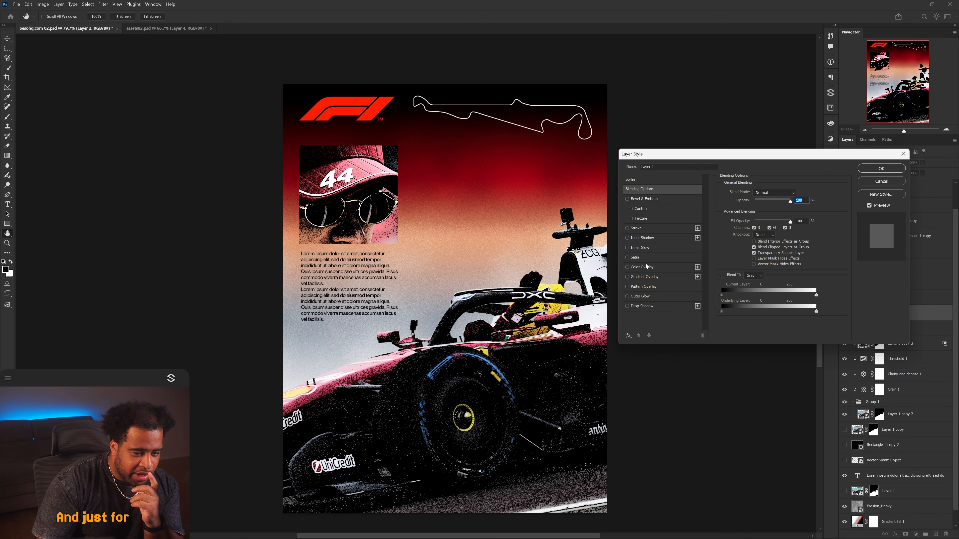
# Give the F1 logo a Color Overlay in a desaturated yellow #e4d748 sampled from the car.
pyautogui.click(645, 264)
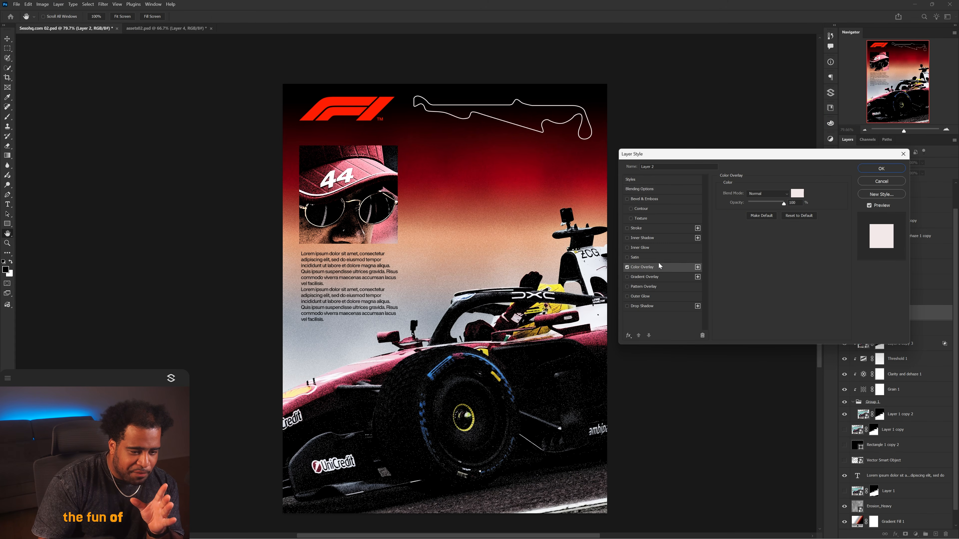
pyautogui.click(796, 193)
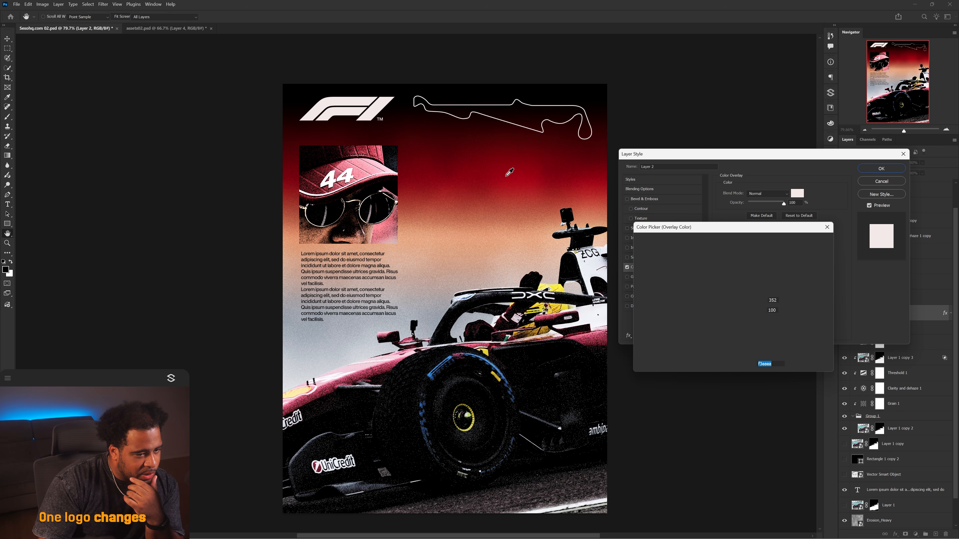
pyautogui.click(507, 174)
pyautogui.click(562, 286)
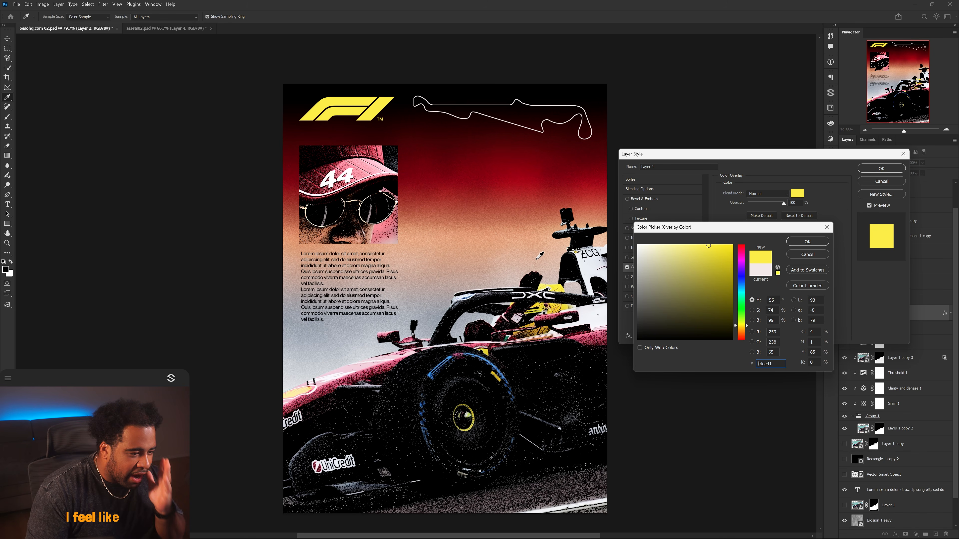
pyautogui.moveTo(707, 254); pyautogui.dragTo(704, 255)
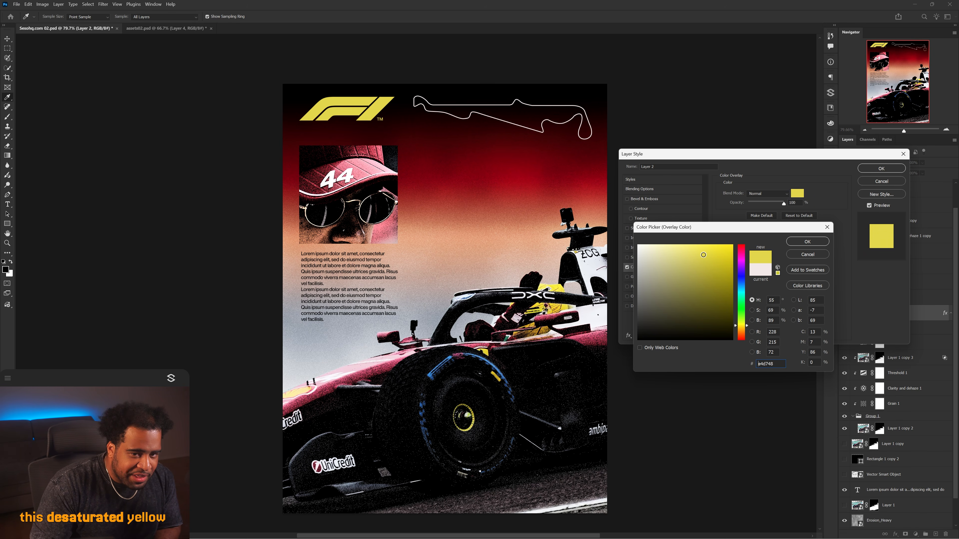
pyautogui.click(804, 241)
pyautogui.click(881, 168)
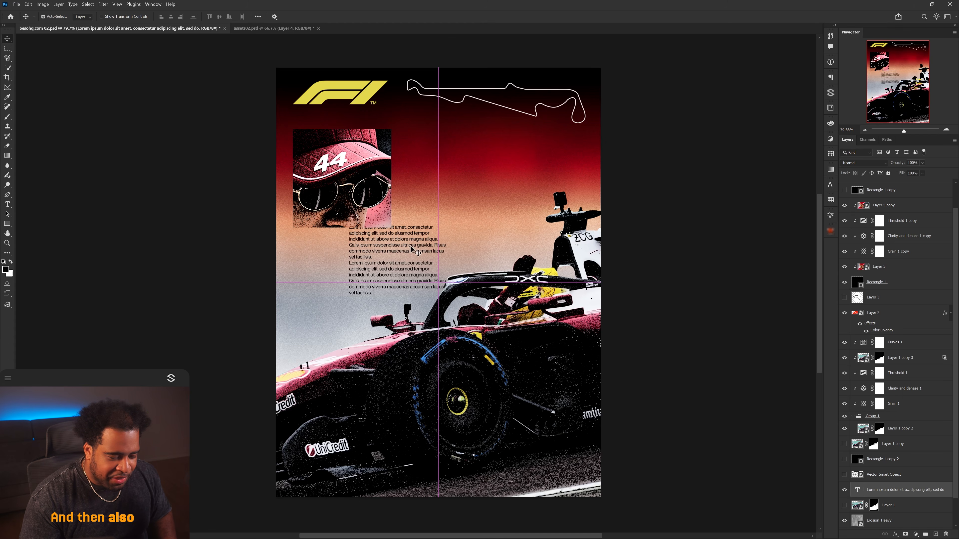
pyautogui.moveTo(359, 248); pyautogui.dragTo(392, 247)
pyautogui.hotkey('ctrl', 'z')
pyautogui.hotkey('ctrl', 'z')
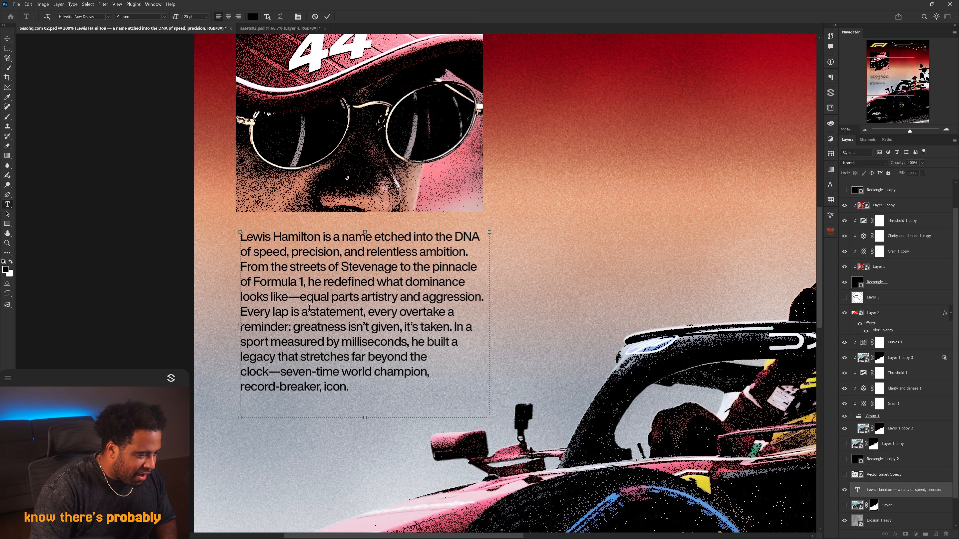
# Correct the Hamilton bio paragraph to read "looks like, equal parts artistry" and commit the text.
pyautogui.press('Delete')
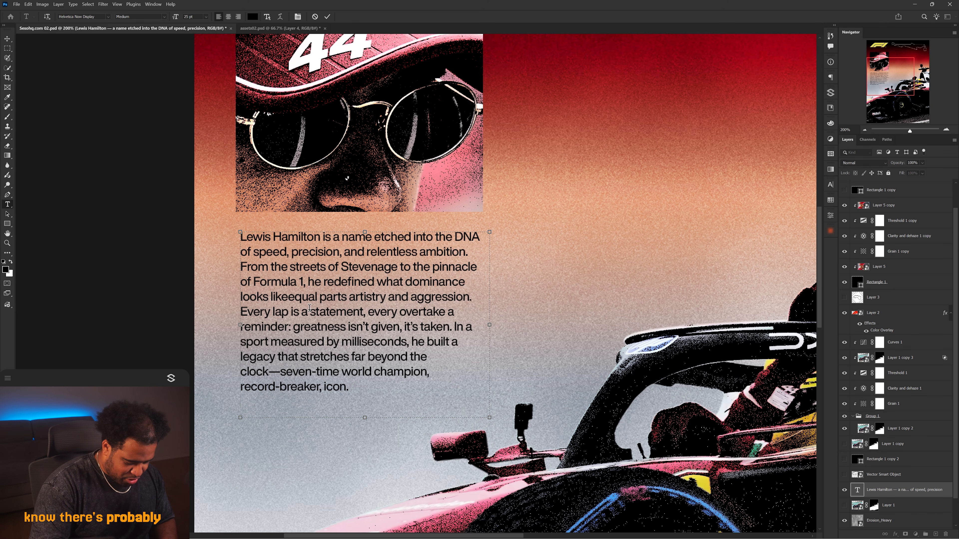
pyautogui.write(',')
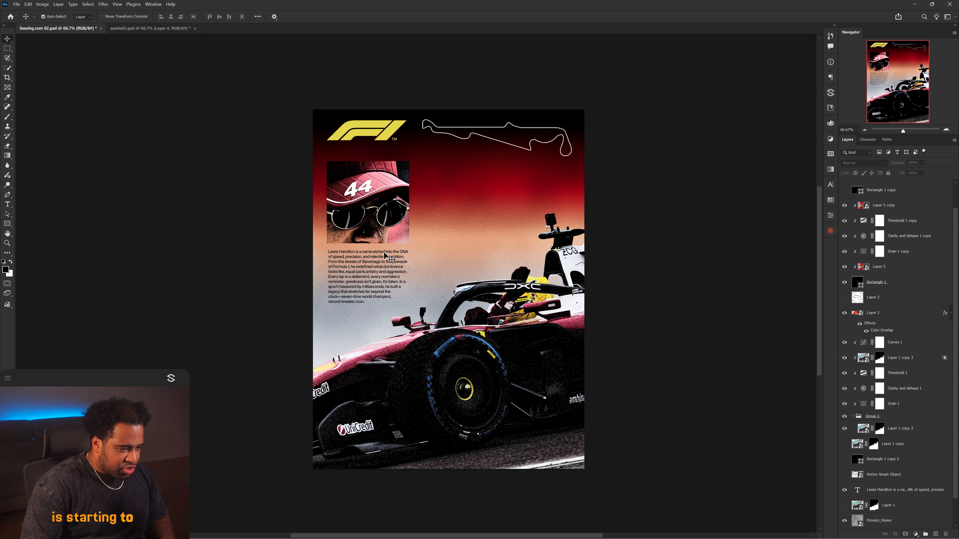
pyautogui.keyDown('ctrl'); pyautogui.click(386, 257); pyautogui.keyUp('ctrl')
# Add a large "44" text layer behind the car and search the fonts for Times New Roman to style it.
pyautogui.scroll(1, 386, 257)
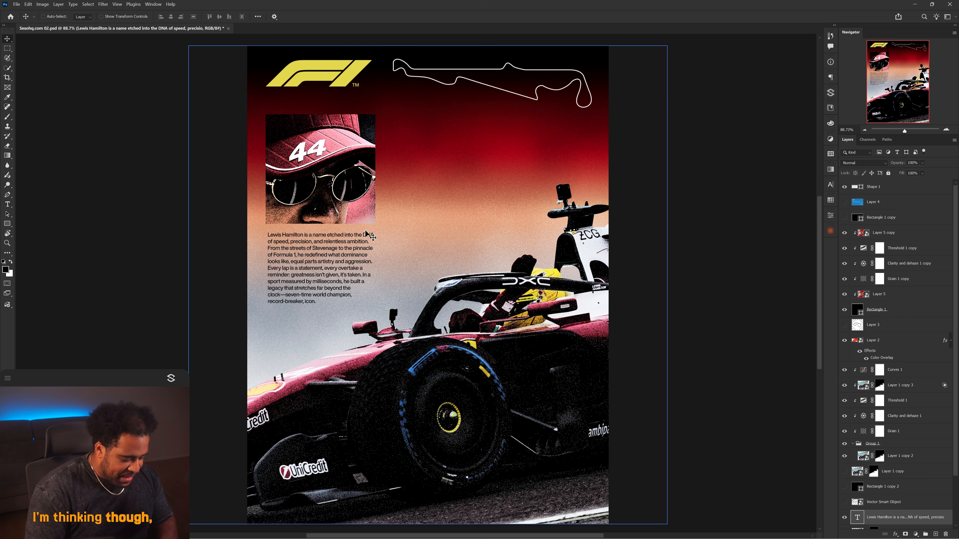
pyautogui.press('t')
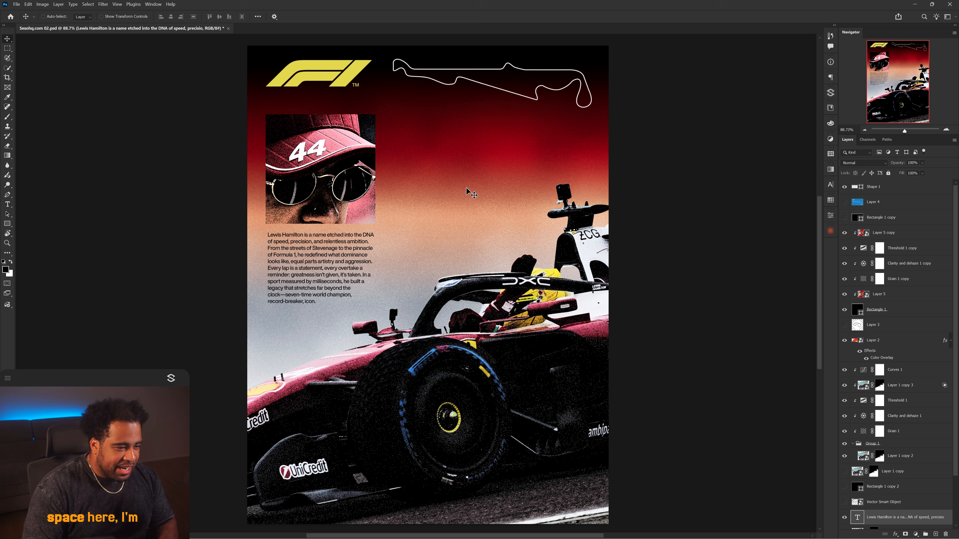
pyautogui.click(481, 197)
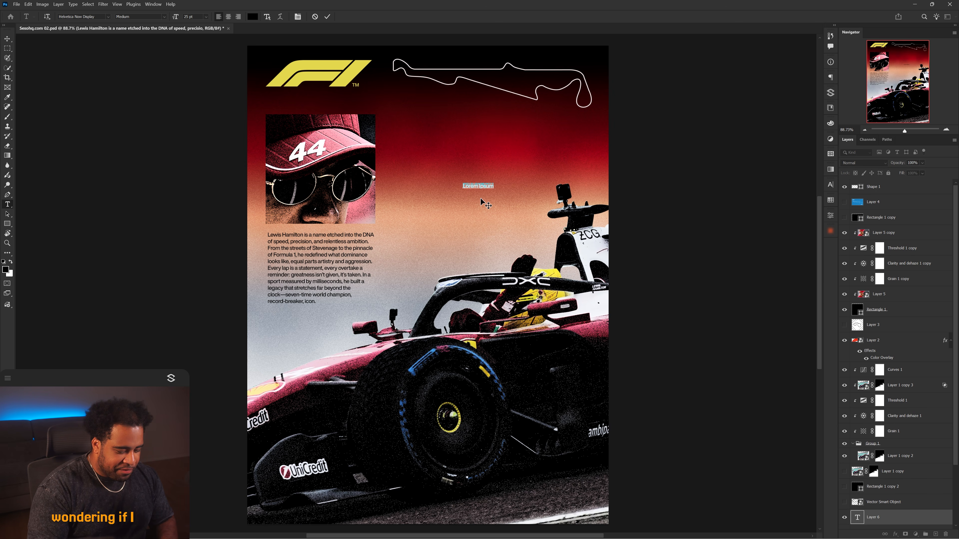
pyautogui.write('Lewis')
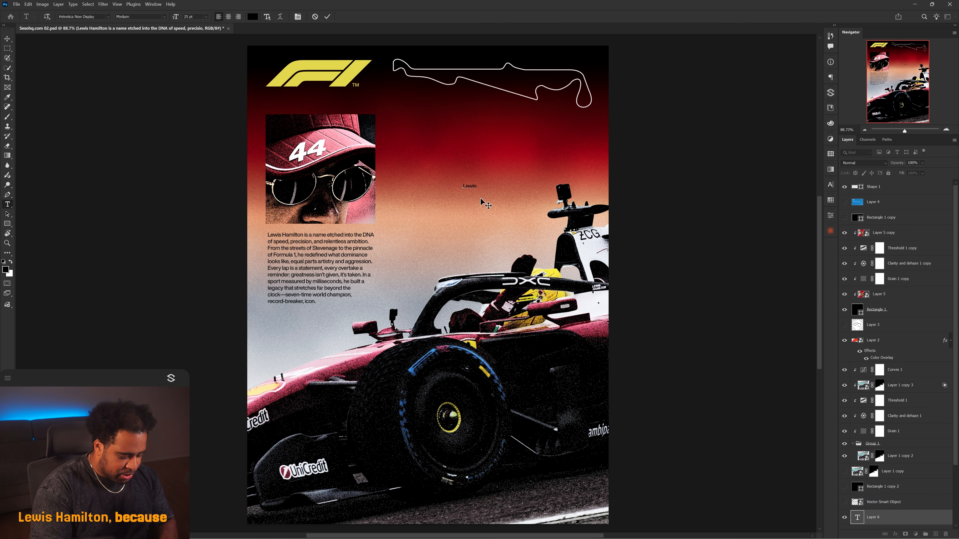
pyautogui.hotkey('ctrl', 'a')
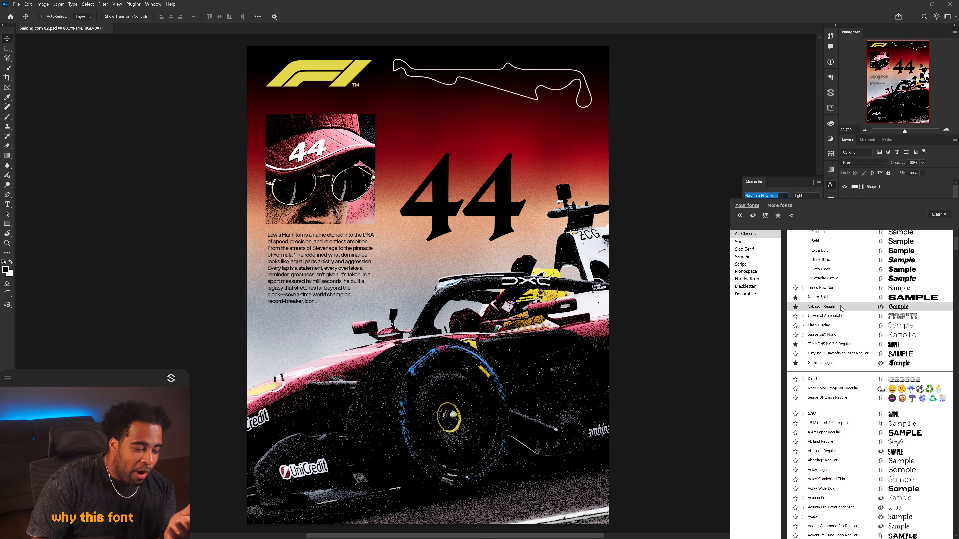
pyautogui.scroll(-3, 842, 308)
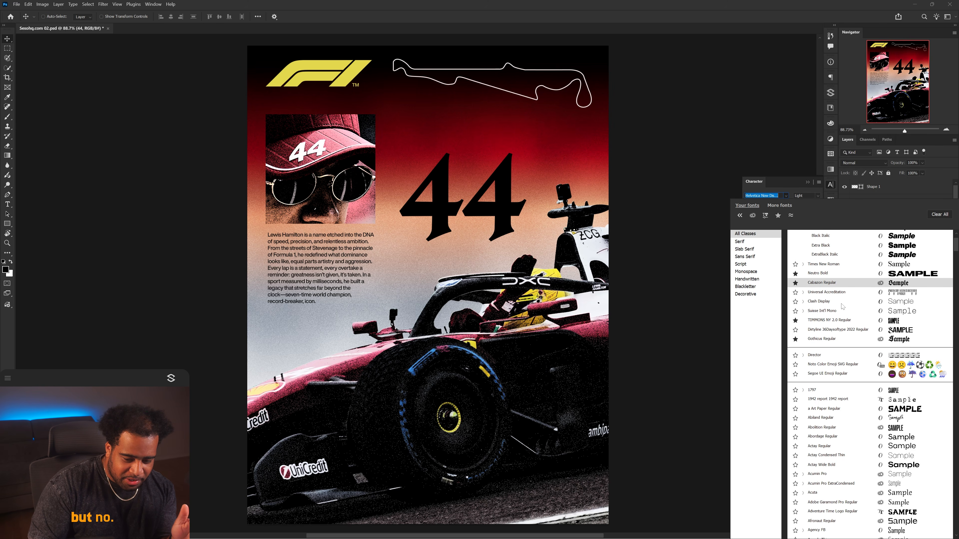
pyautogui.scroll(-2, 844, 391)
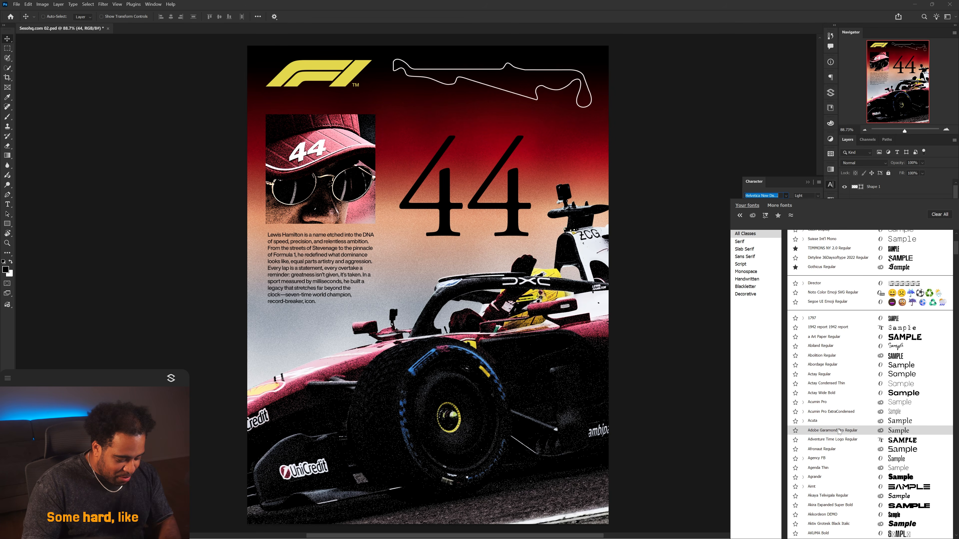
pyautogui.write('times')
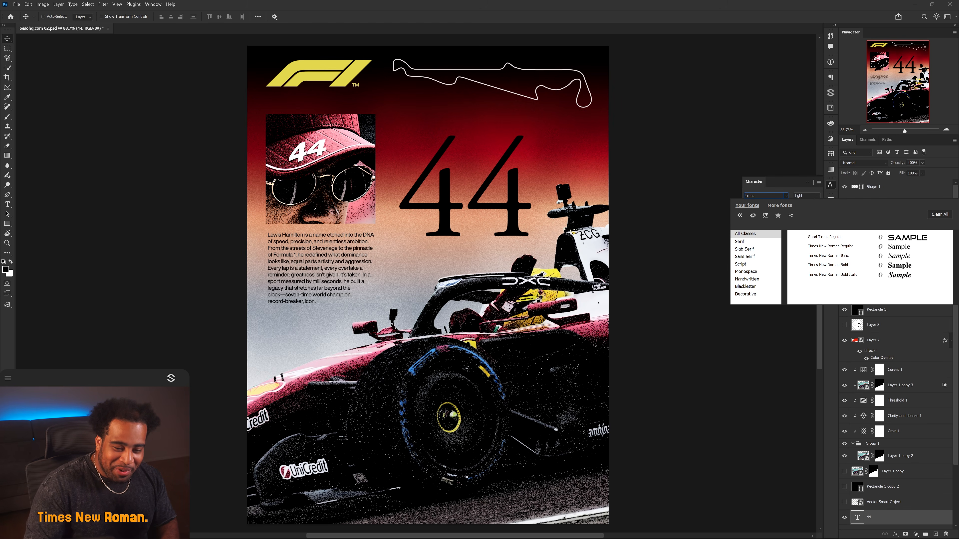
pyautogui.click(834, 275)
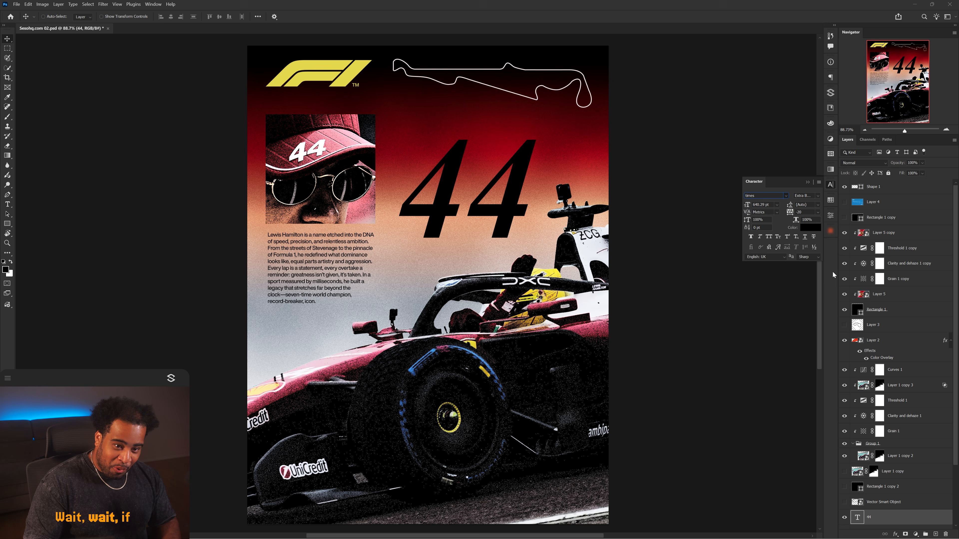
# Scale the "44" up so it fills the space behind the car.
pyautogui.hotkey('ctrl', 't')
pyautogui.moveTo(529, 199); pyautogui.dragTo(546, 227)
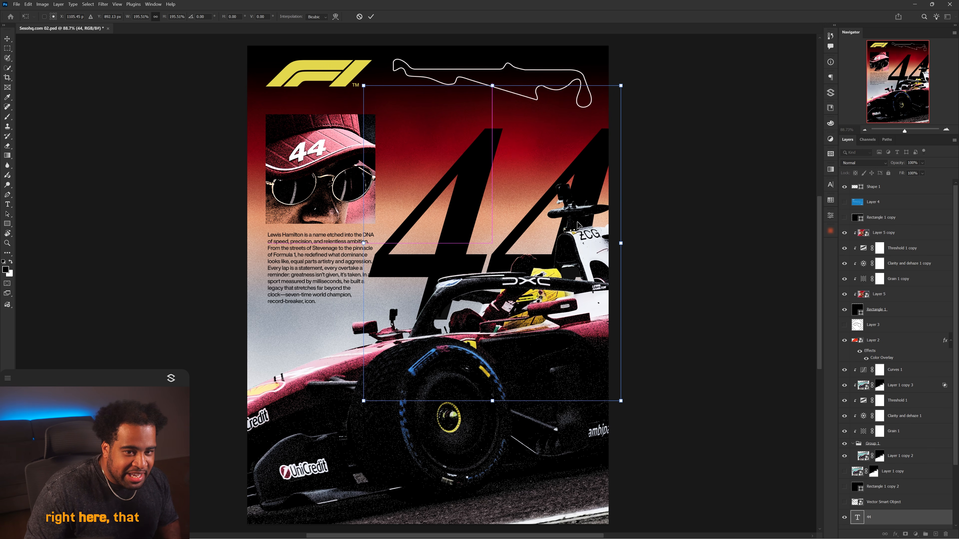
pyautogui.press('Return')
# Import the fine grain noise texture from the SP Manager panel.
pyautogui.click(830, 92)
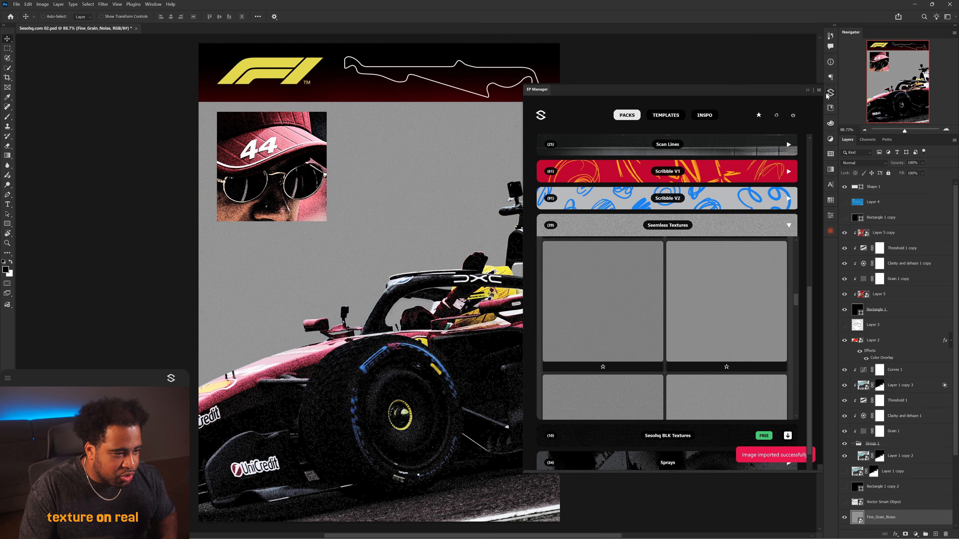
pyautogui.click(863, 162)
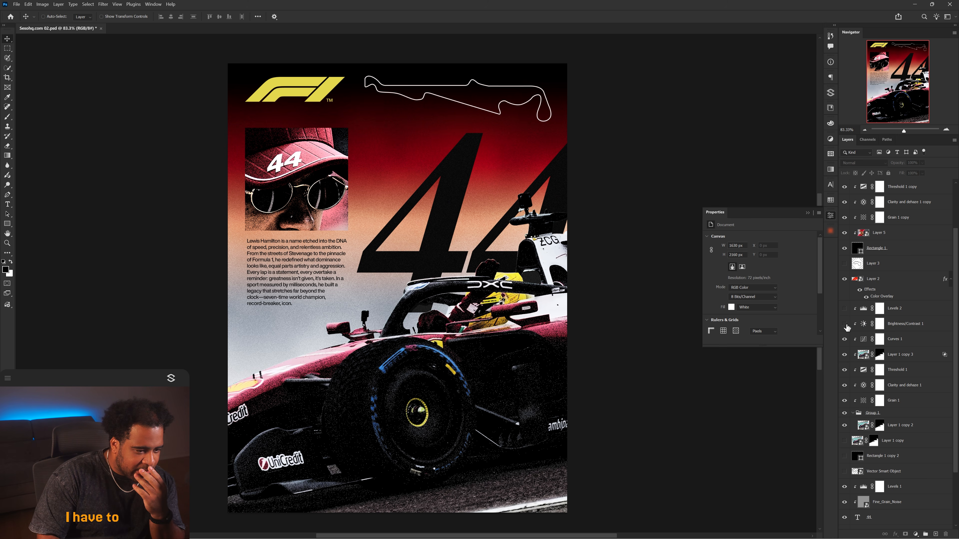
# Toggle the Brightness/Contrast adjustment and set its opacity to 76%.
pyautogui.click(845, 324)
pyautogui.click(845, 325)
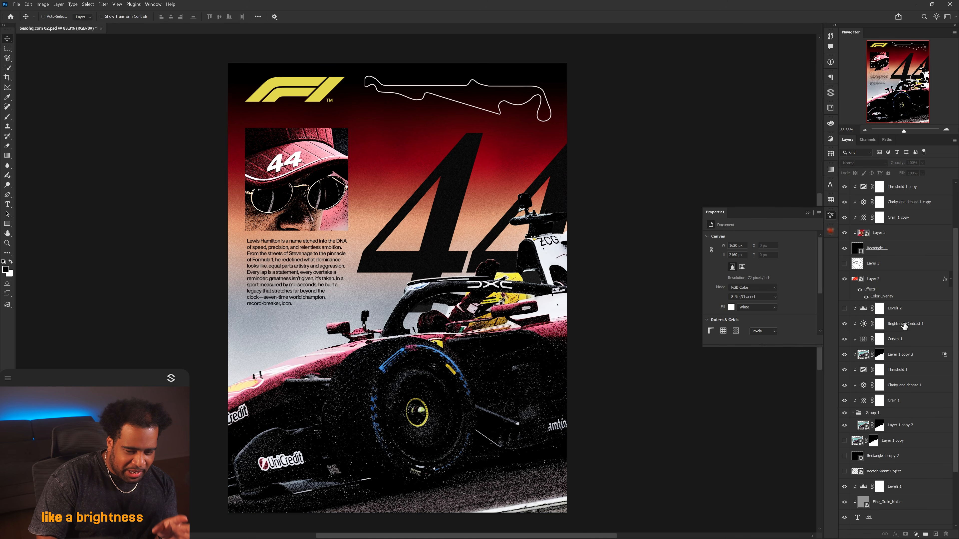
pyautogui.click(907, 324)
pyautogui.click(922, 163)
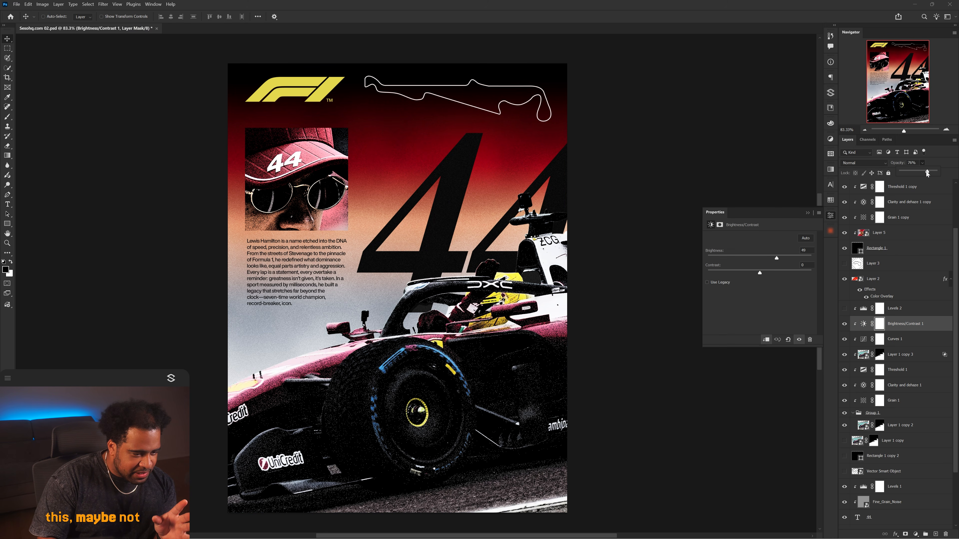
pyautogui.click(845, 324)
pyautogui.click(844, 324)
# Split the Hamilton bio into two paragraphs before "Every lap is a statement".
pyautogui.keyDown('ctrl'); pyautogui.click(298, 257); pyautogui.keyUp('ctrl')
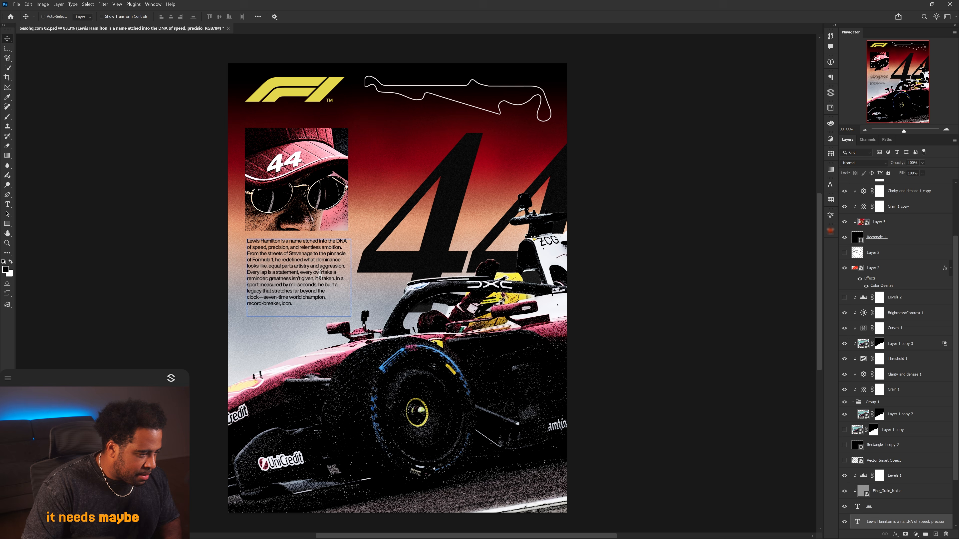
pyautogui.doubleClick(343, 264)
pyautogui.press('Return')
pyautogui.press('Return')
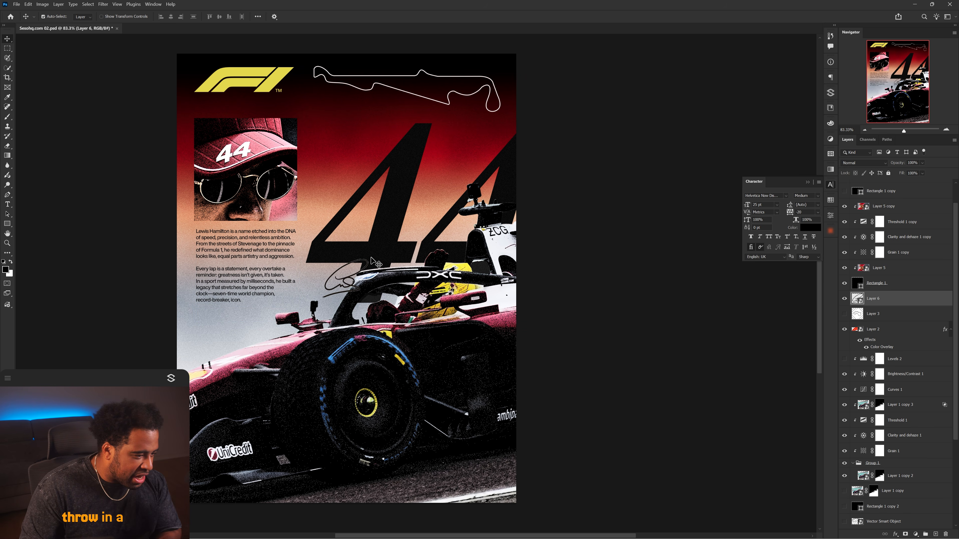
# Scale and move the signature into place below the bio text.
pyautogui.hotkey('ctrl', 't')
pyautogui.moveTo(368, 259)
pyautogui.mouseDown()
pyautogui.moveTo(345, 278)
pyautogui.moveTo(274, 294)
pyautogui.moveTo(253, 319)
pyautogui.mouseUp()
pyautogui.press('Return')
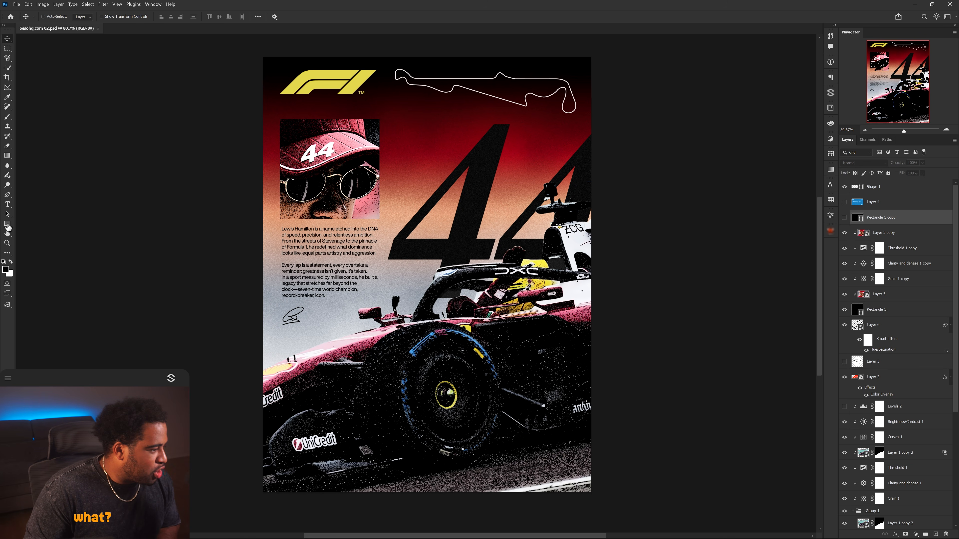
# Draw a small yellow vertical swatch rectangle, 17 by 55 px, beside the Hamilton photo's edge.
pyautogui.click(7, 224)
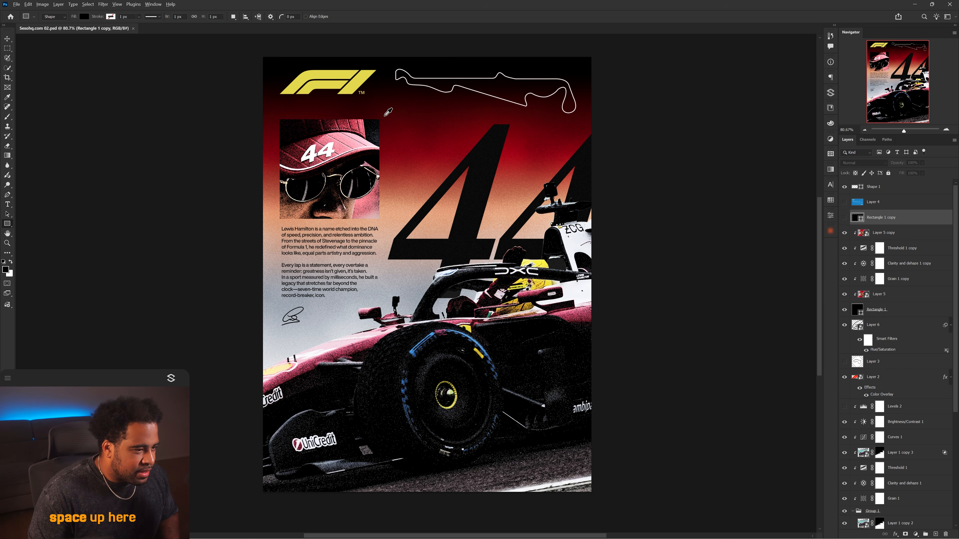
pyautogui.scroll(2, 385, 121)
pyautogui.moveTo(380, 129); pyautogui.dragTo(385, 152)
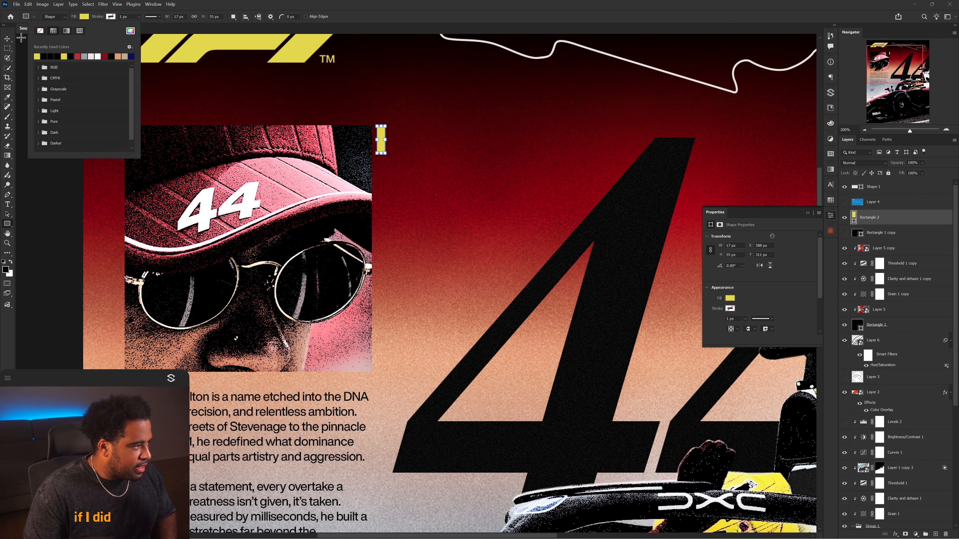
pyautogui.press('v')
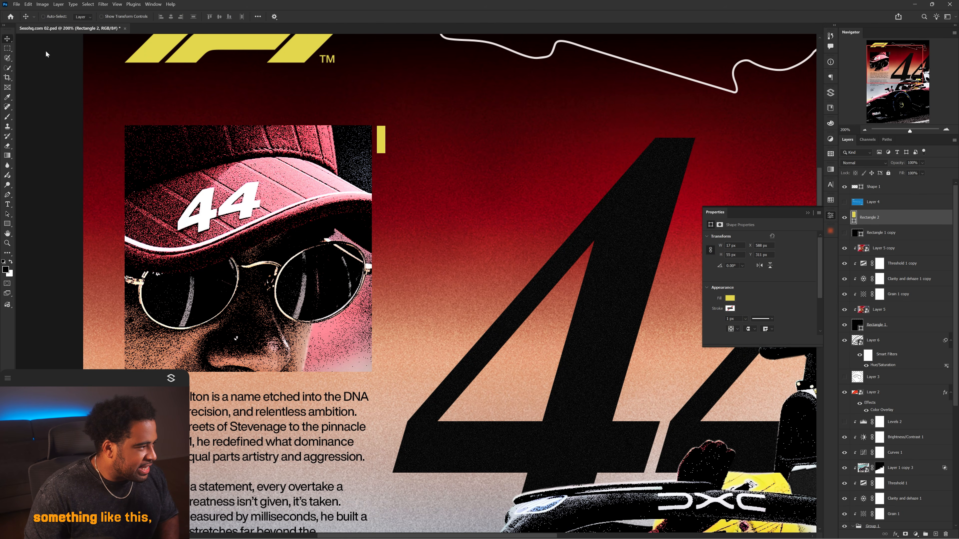
# Duplicate the swatch into a column of four down the photo's edge and fill the bottom one pink.
pyautogui.moveTo(380, 129); pyautogui.dragTo(383, 162)
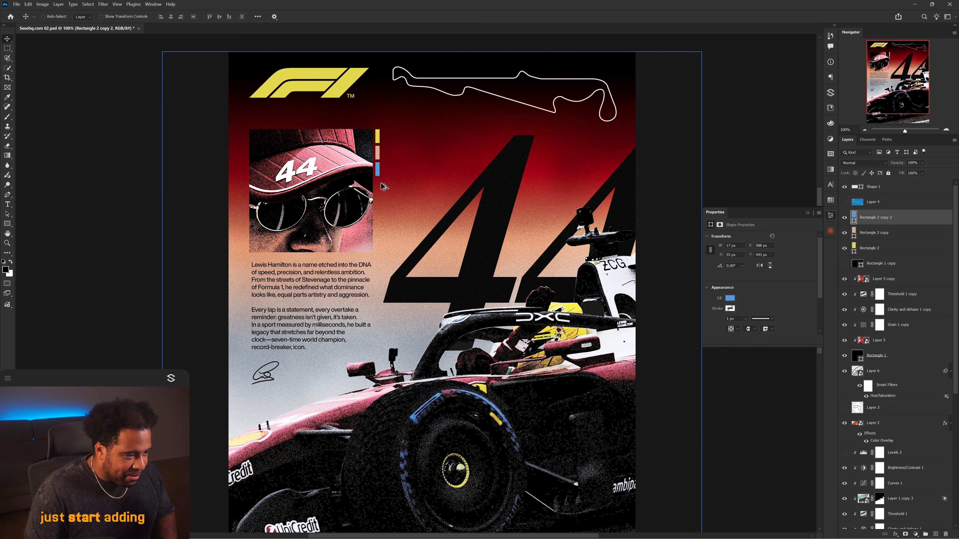
pyautogui.moveTo(381, 172); pyautogui.dragTo(381, 188)
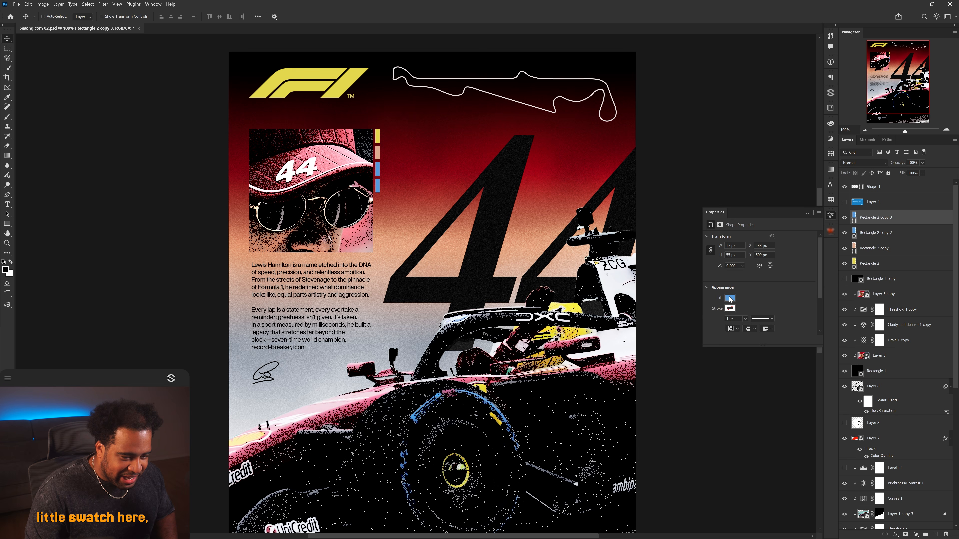
pyautogui.click(730, 299)
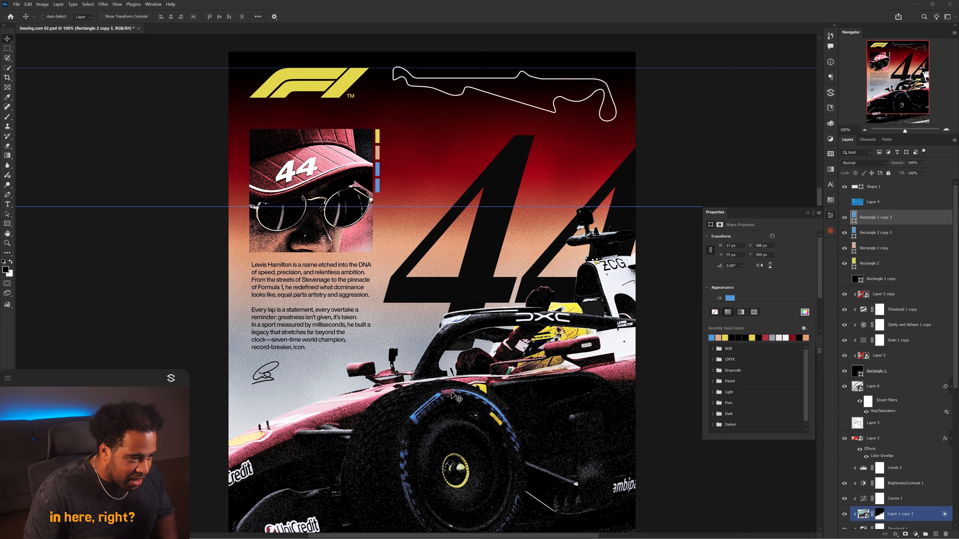
pyautogui.scroll(-1, 558, 293)
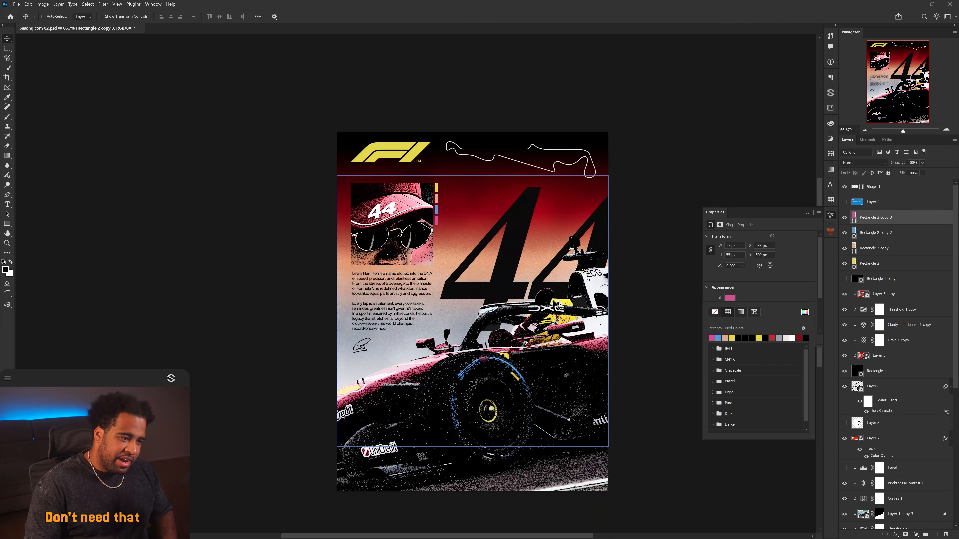
pyautogui.moveTo(558, 293); pyautogui.dragTo(514, 266)
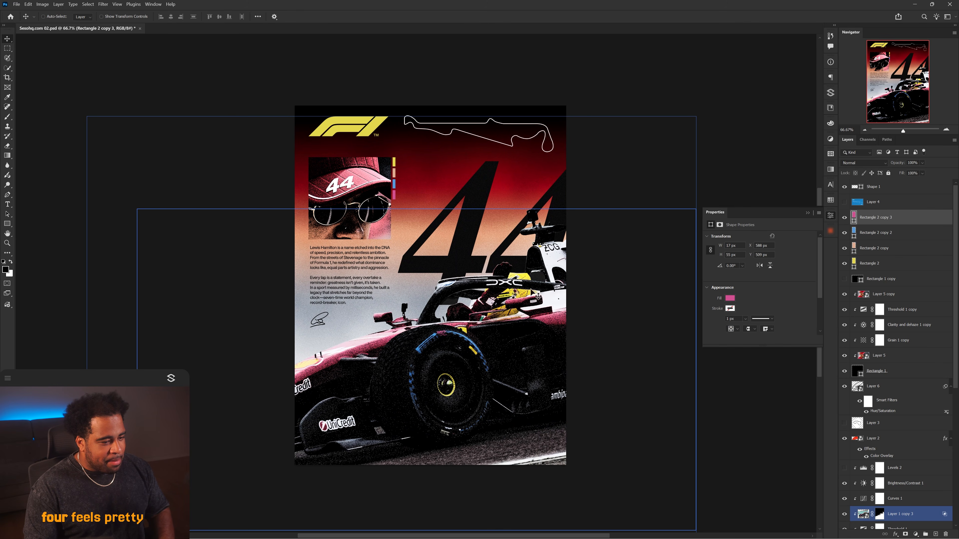
# Review the car's Clarity and Dehaze adjustment and inspect the area around the "44" up close.
pyautogui.click(832, 217)
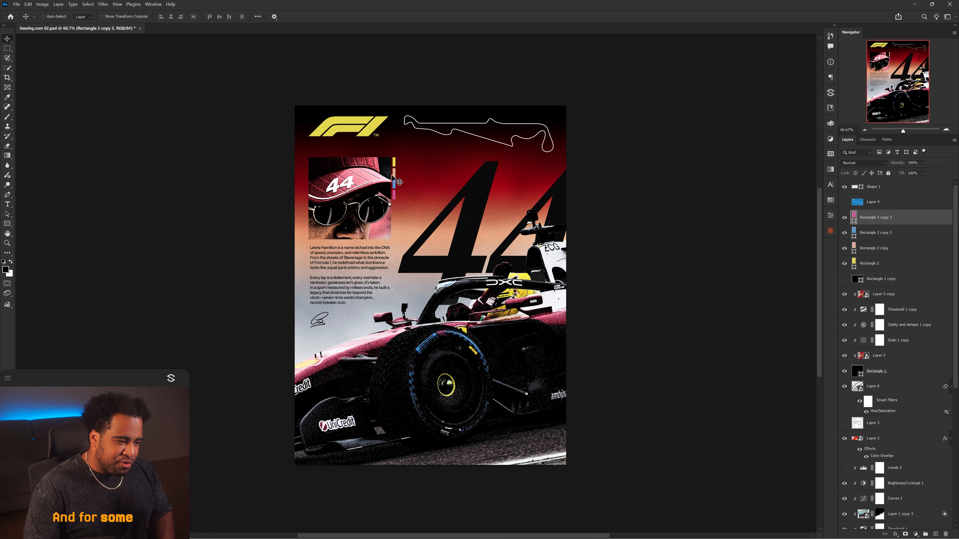
pyautogui.scroll(1, 388, 177)
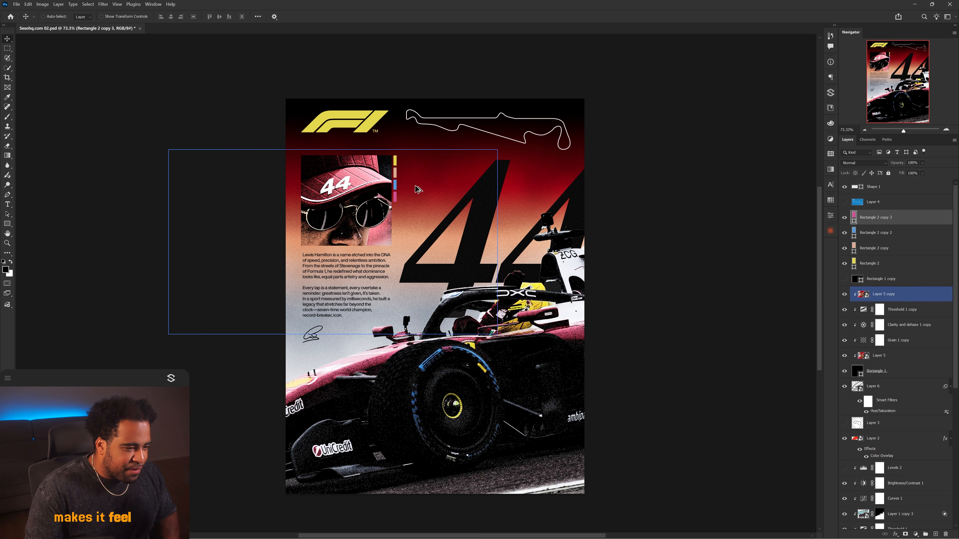
pyautogui.moveTo(481, 217); pyautogui.dragTo(481, 214)
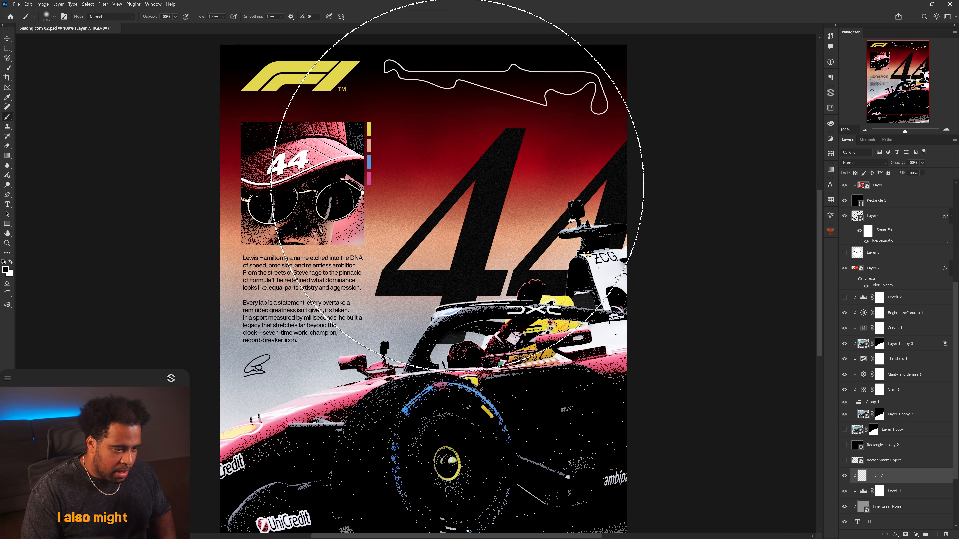
pyautogui.scroll(2, 490, 158)
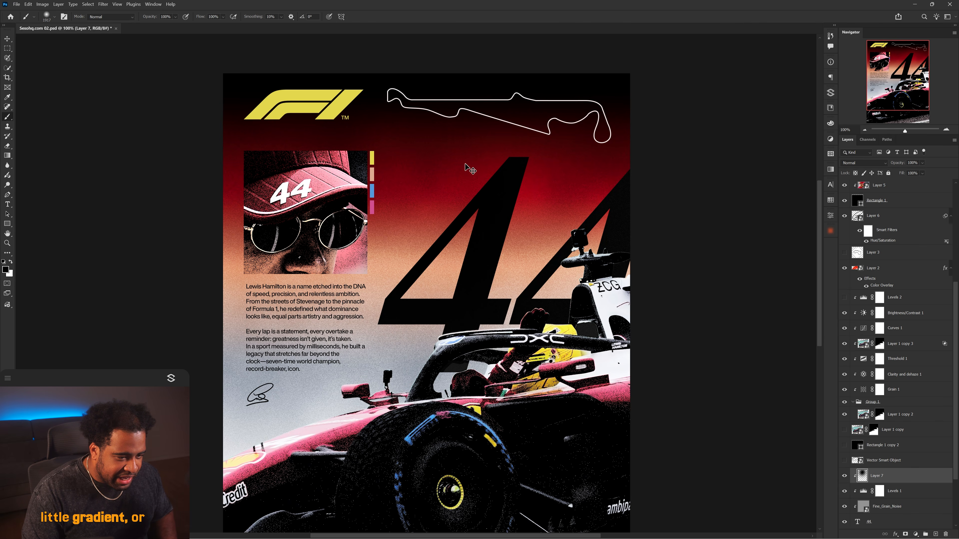
pyautogui.press('v')
pyautogui.scroll(3, 552, 190)
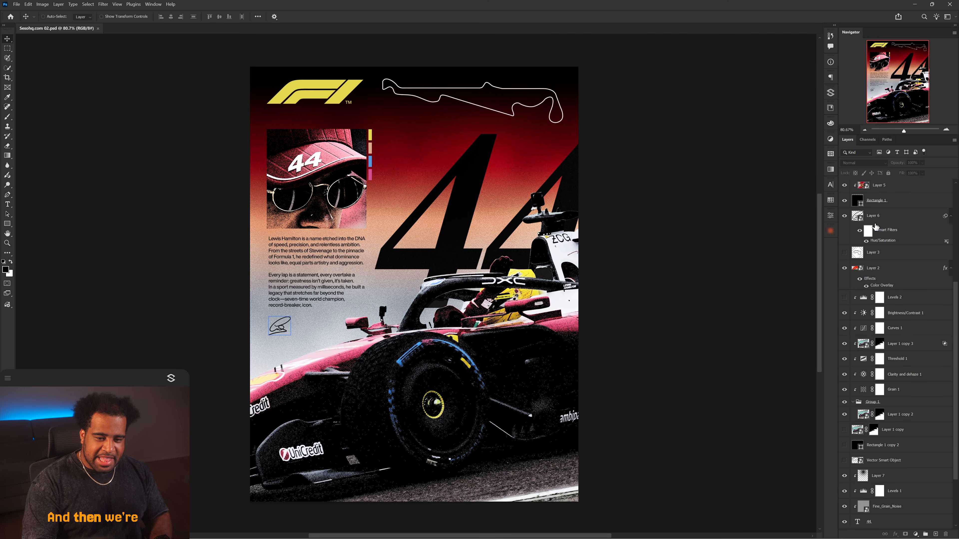
pyautogui.scroll(5, 898, 339)
pyautogui.click(875, 218)
pyautogui.click(872, 187)
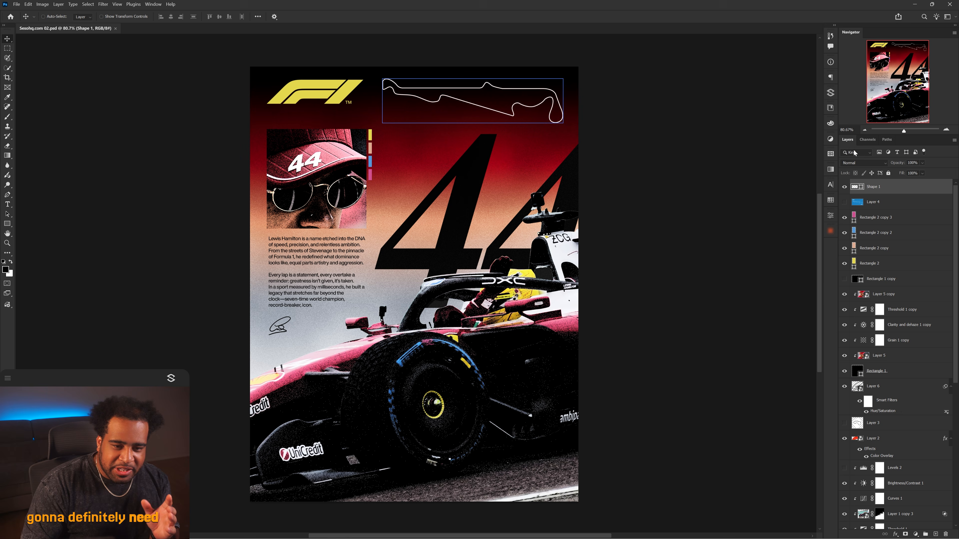
# Import the Horizontal_Lines_Fine texture from SP Manager above all layers and set its opacity to 45%.
pyautogui.click(830, 92)
pyautogui.scroll(-1, 733, 298)
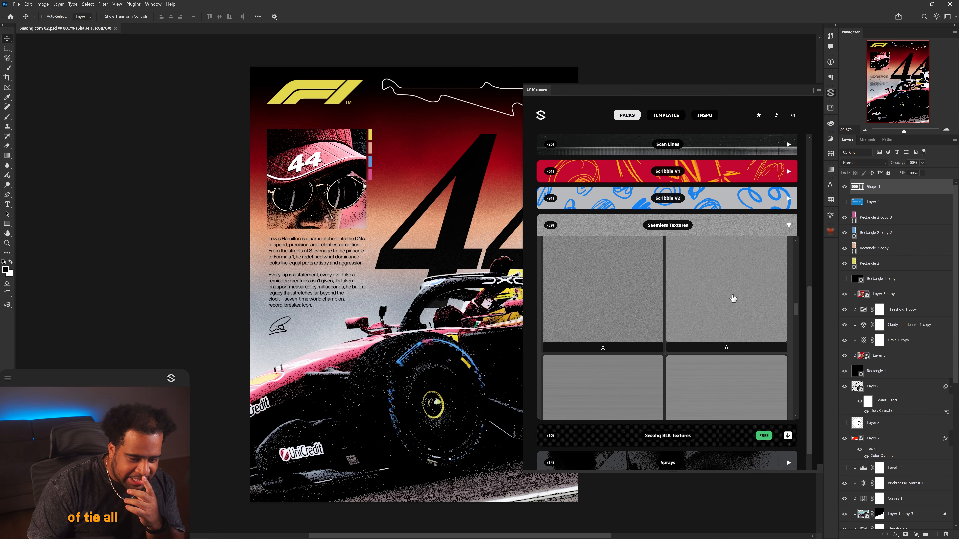
pyautogui.click(726, 303)
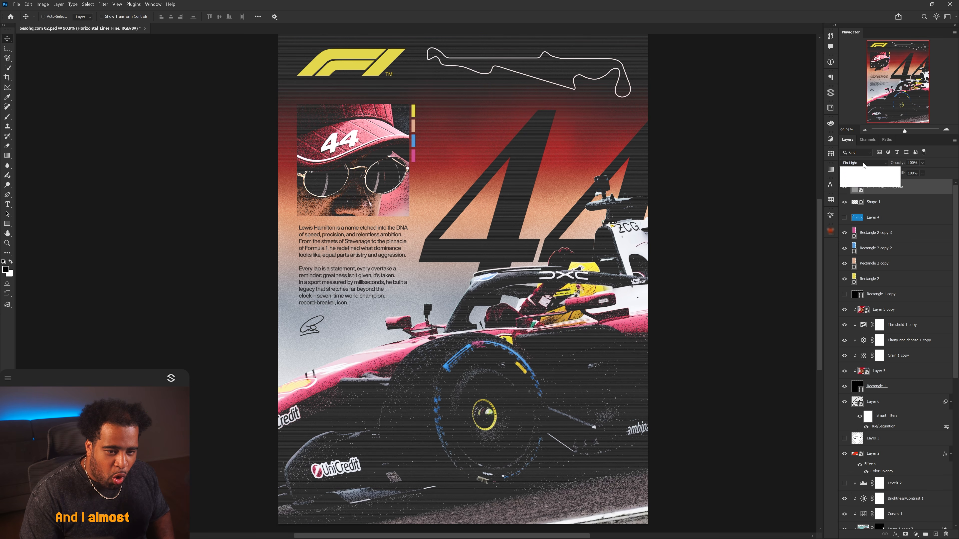
pyautogui.click(921, 162)
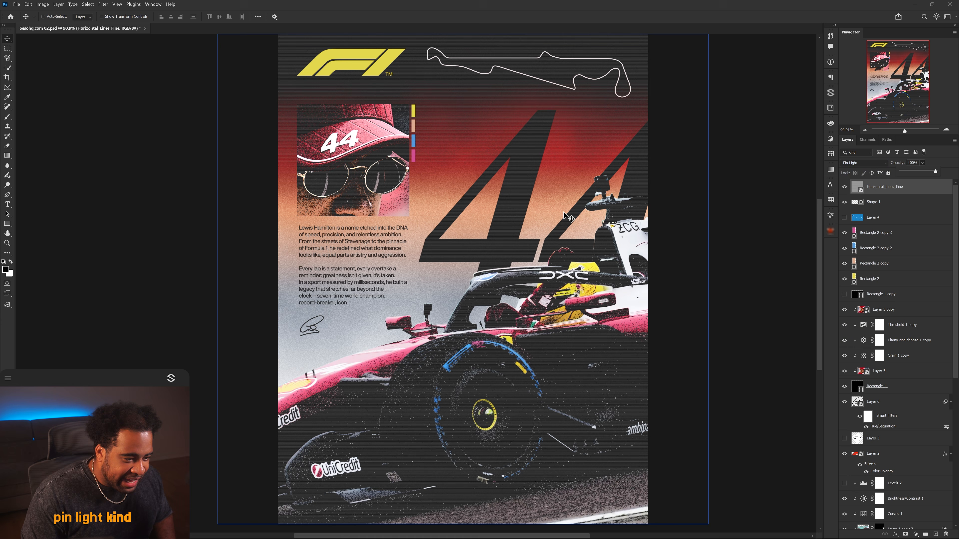
pyautogui.click(920, 172)
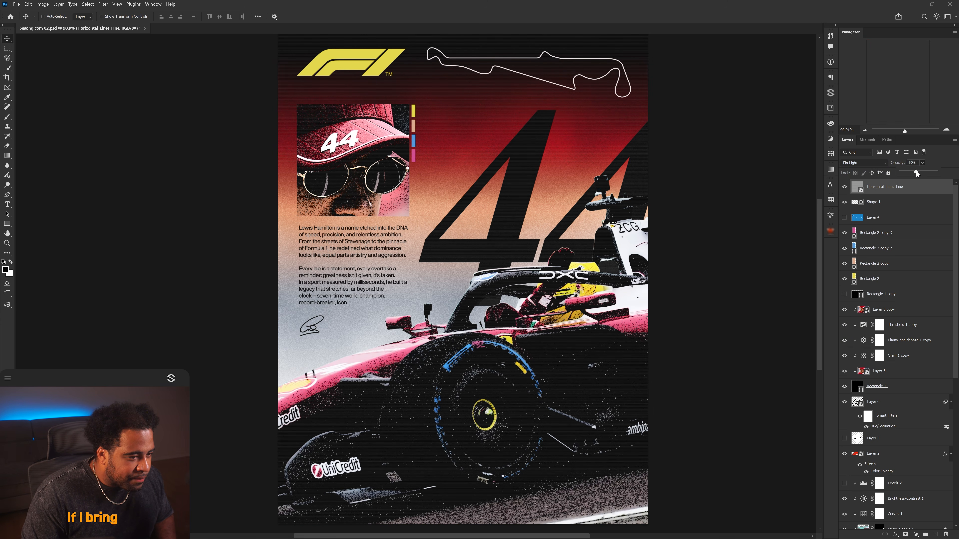
# Add the Mezzotint_Extra_Dense texture above all layers, set it to Soft Light, and compare it on and off.
pyautogui.scroll(2, 535, 128)
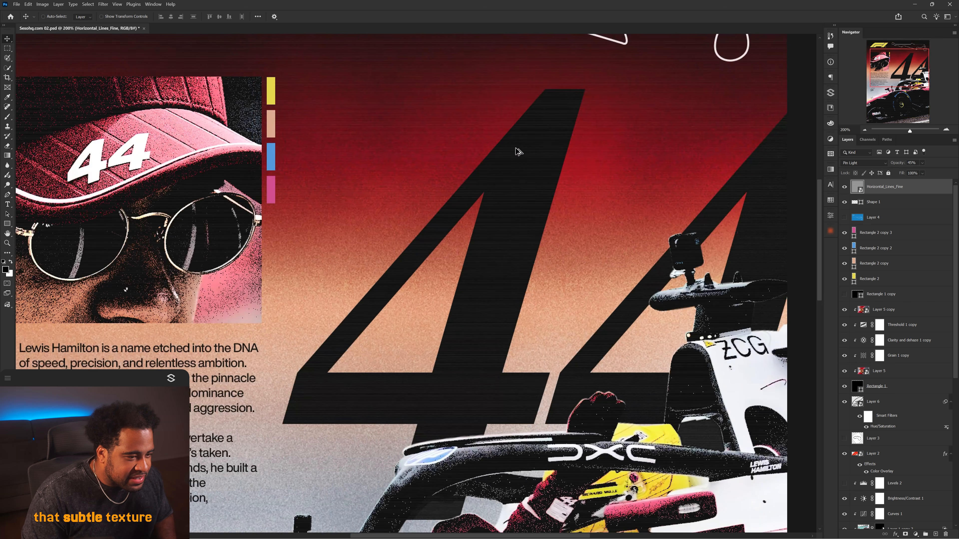
pyautogui.moveTo(407, 310); pyautogui.dragTo(403, 218)
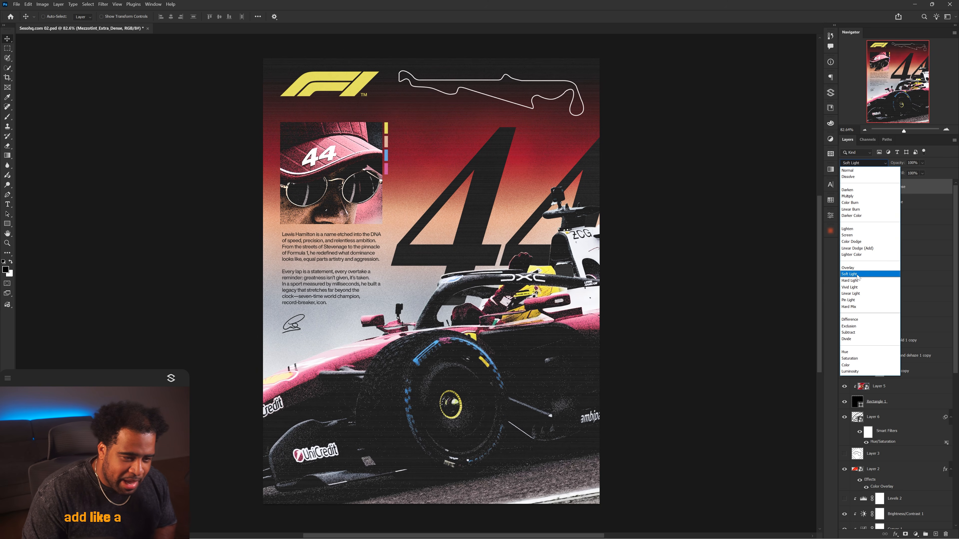
pyautogui.click(857, 275)
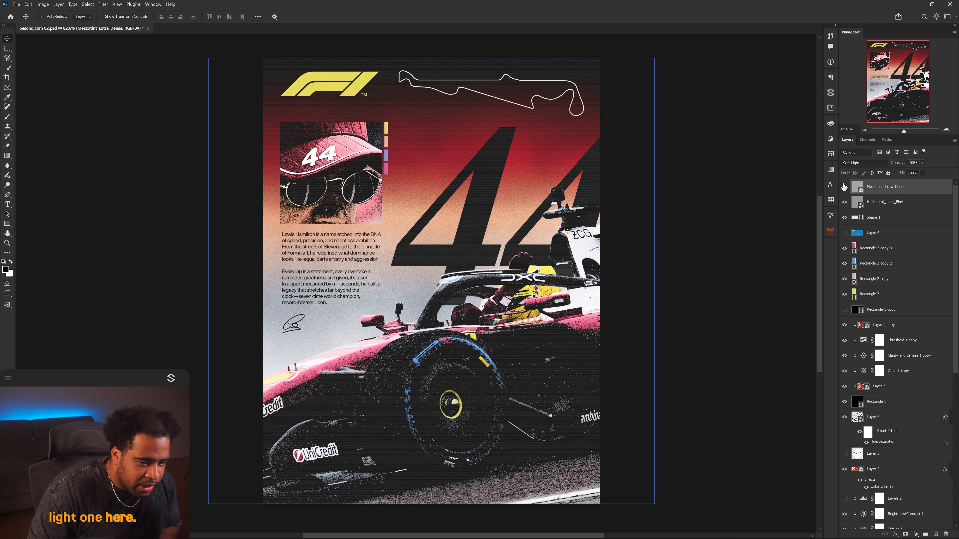
pyautogui.scroll(4, 449, 184)
pyautogui.click(844, 187)
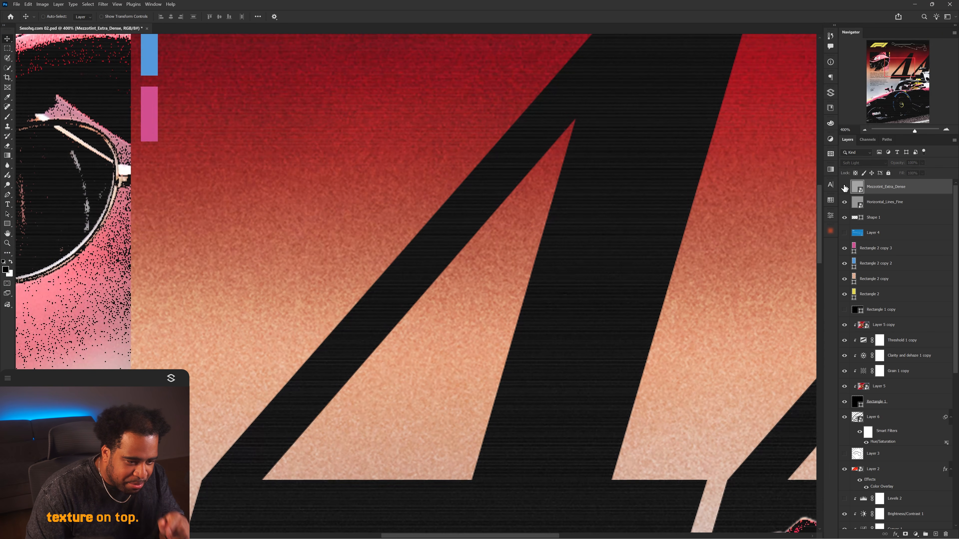
pyautogui.click(845, 188)
pyautogui.click(845, 187)
pyautogui.click(844, 187)
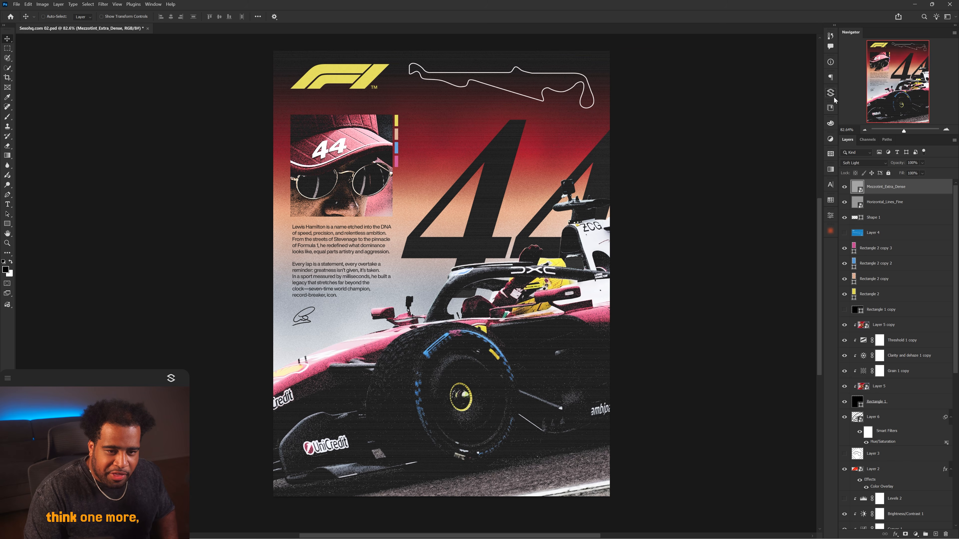
# Import the Scan Lines 18 texture from SP Manager on top in Lighter Color mode and compare it on and off.
pyautogui.click(830, 93)
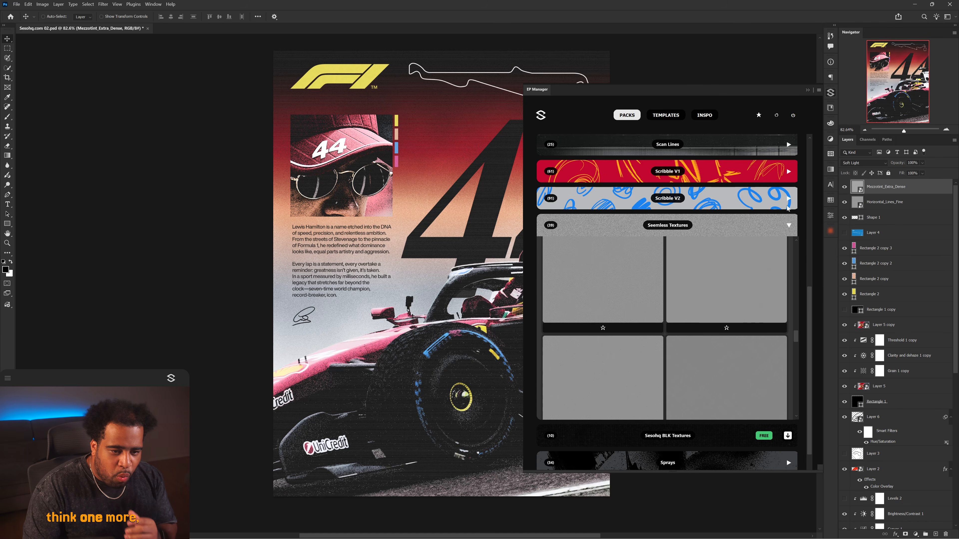
pyautogui.scroll(-2, 715, 266)
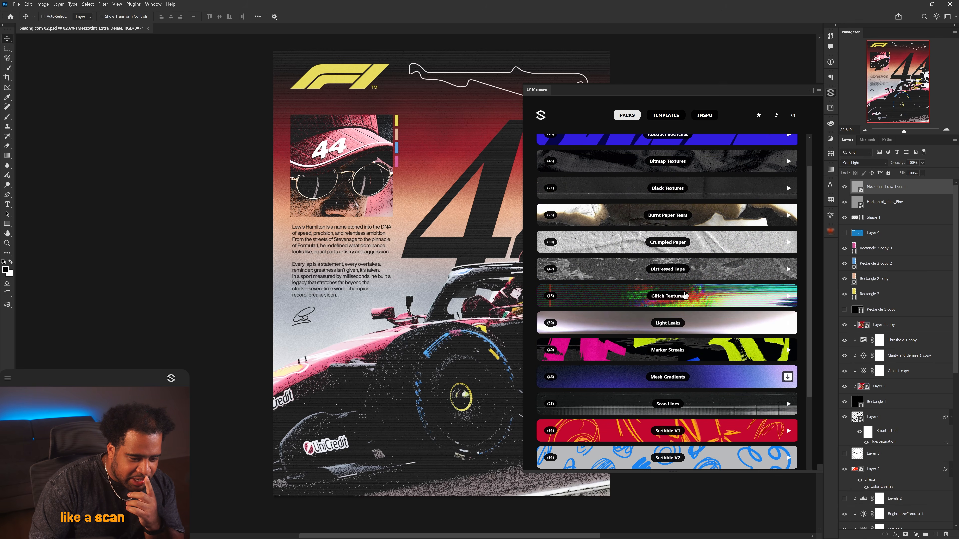
pyautogui.scroll(2, 695, 299)
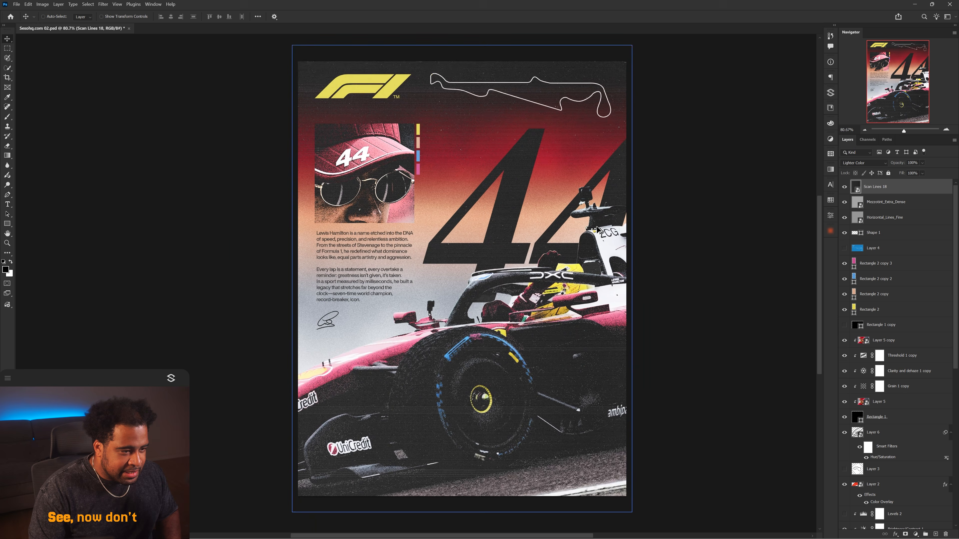
pyautogui.click(845, 188)
pyautogui.click(846, 188)
pyautogui.click(846, 188)
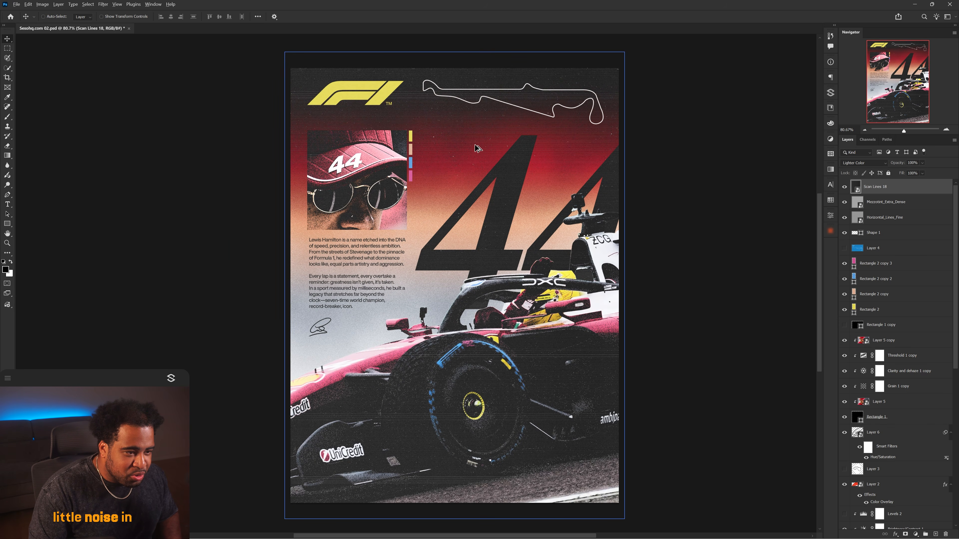
pyautogui.scroll(-1, 478, 148)
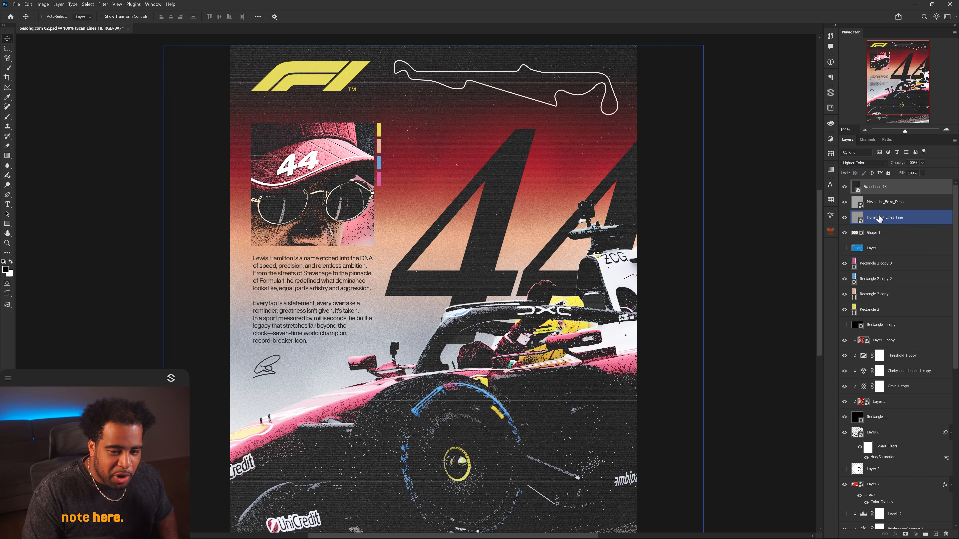
# Hide the Horizontal_Lines_Fine texture layer and reselect the Scan Lines 18 layer.
pyautogui.click(879, 218)
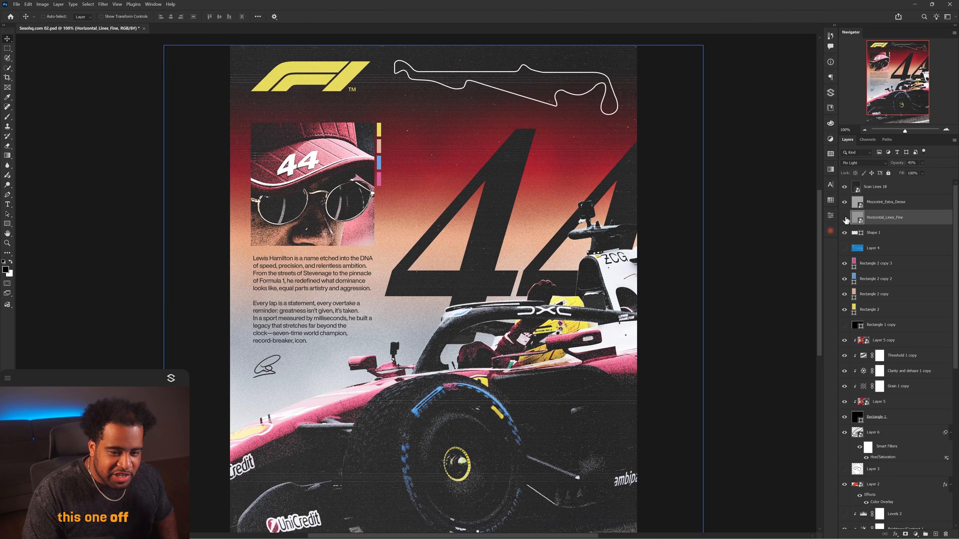
pyautogui.click(844, 218)
pyautogui.click(874, 191)
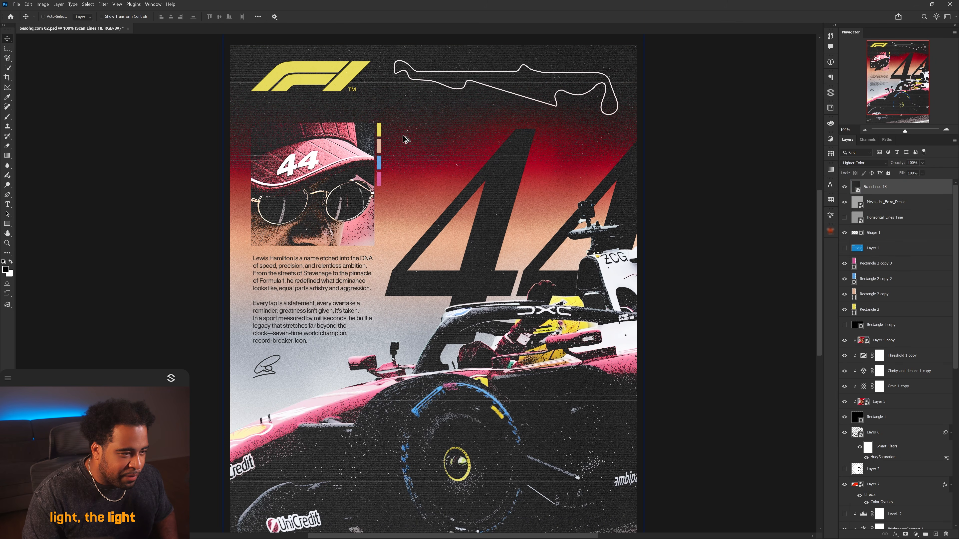
# Inspect the scan-line texture up close across the poster, toggling it on and off.
pyautogui.scroll(2, 405, 140)
pyautogui.hotkey('ctrl', '0')
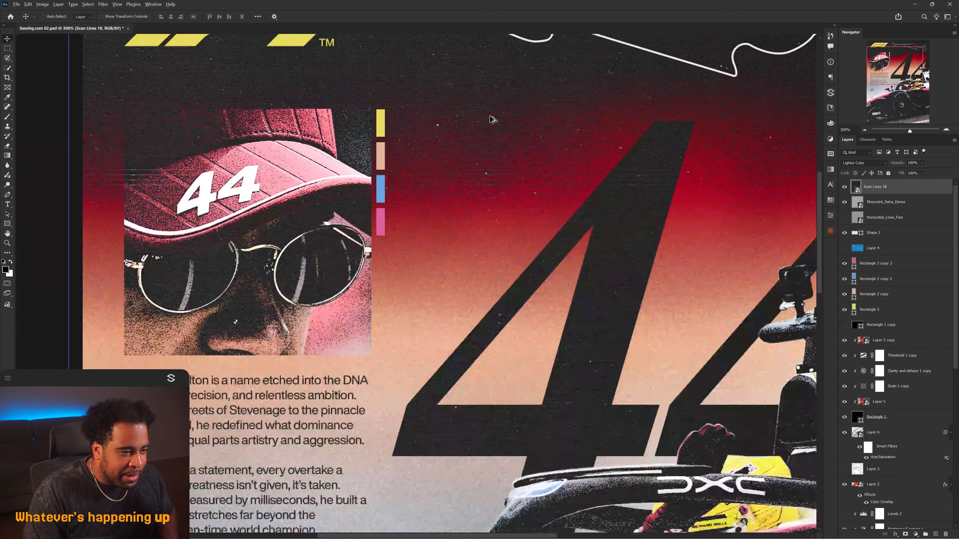
pyautogui.scroll(-2, 562, 171)
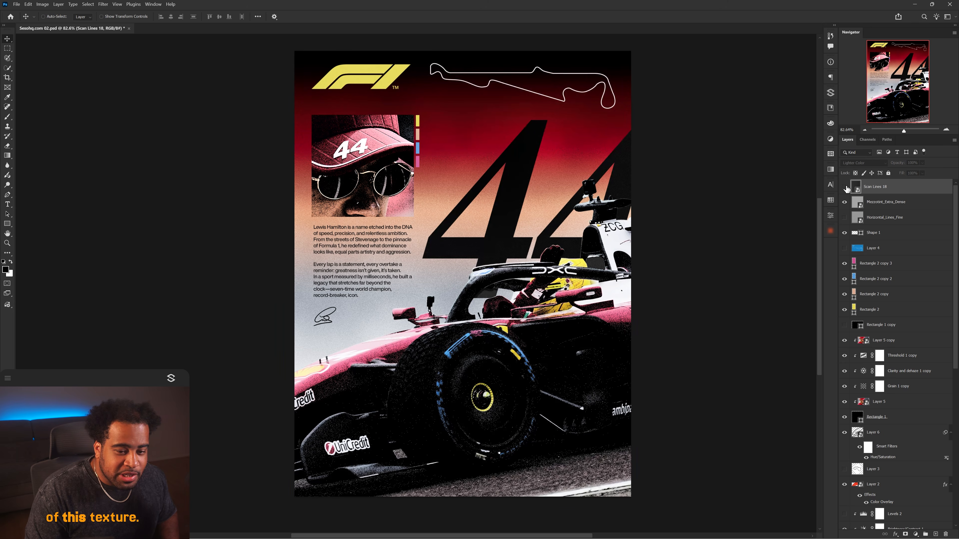
pyautogui.scroll(4, 479, 123)
pyautogui.scroll(-4, 491, 161)
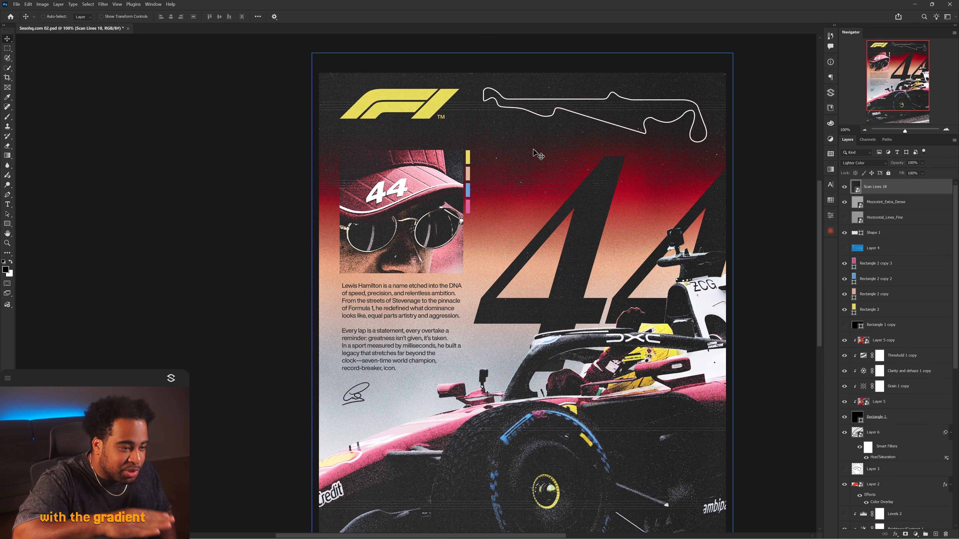
pyautogui.click(845, 187)
pyautogui.click(845, 187)
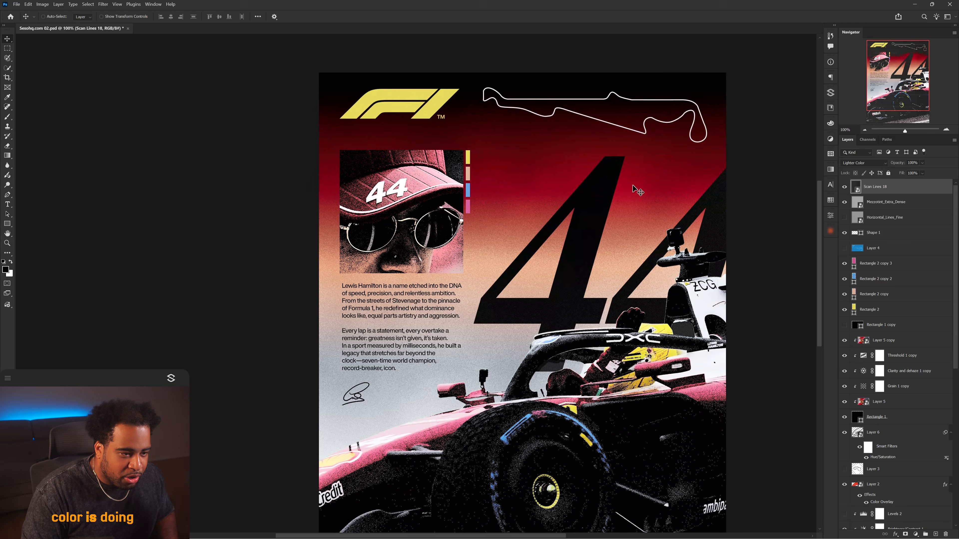
pyautogui.moveTo(617, 186); pyautogui.dragTo(599, 178)
pyautogui.scroll(1, 511, 156)
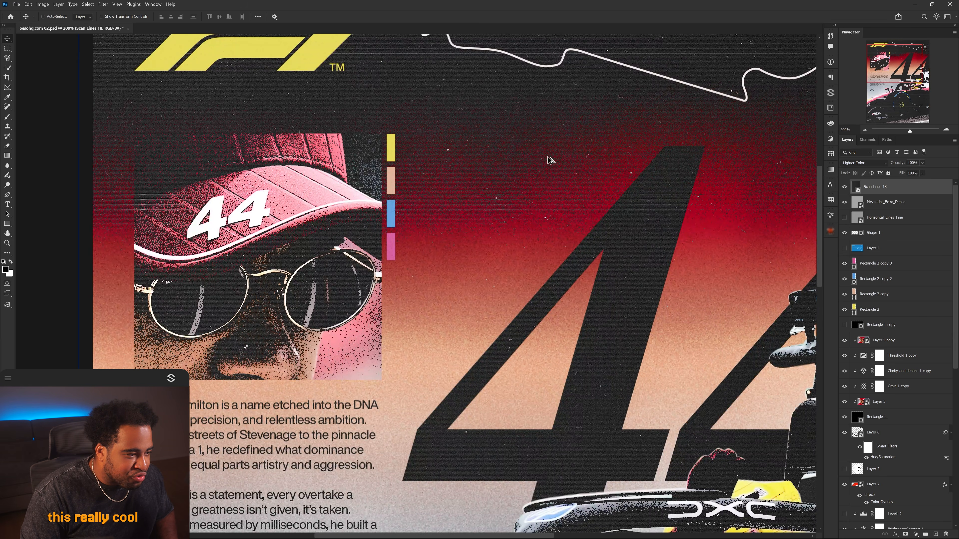
pyautogui.hotkey('ctrl', '0')
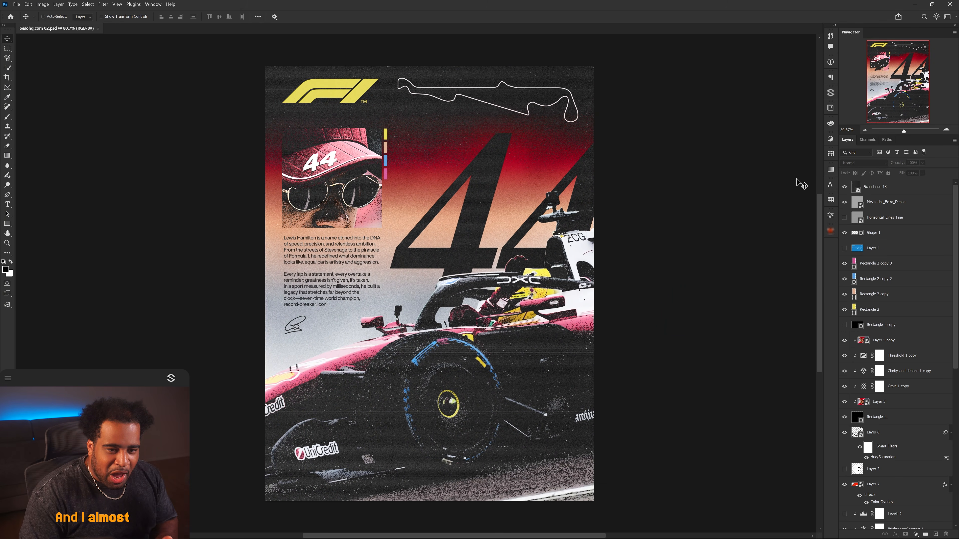
# Import Light Leaks textures from SP Manager just above the Erosion_Heavy layer and position the leak.
pyautogui.click(868, 249)
pyautogui.scroll(-8, 861, 270)
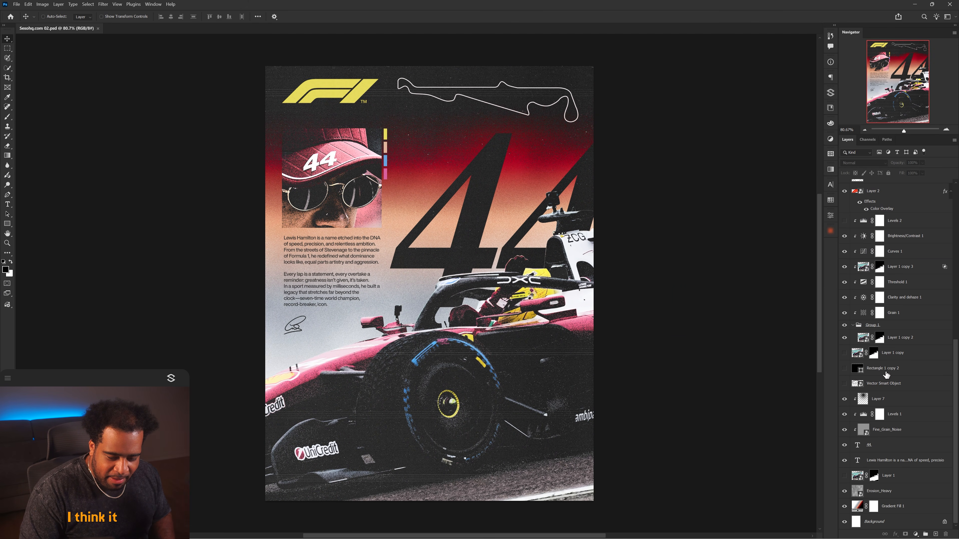
pyautogui.click(884, 491)
pyautogui.click(830, 93)
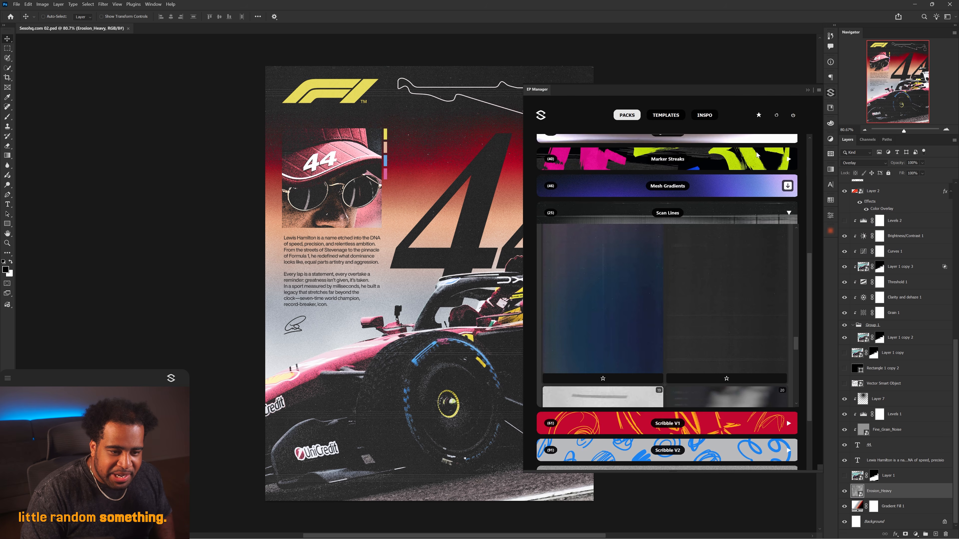
pyautogui.click(721, 214)
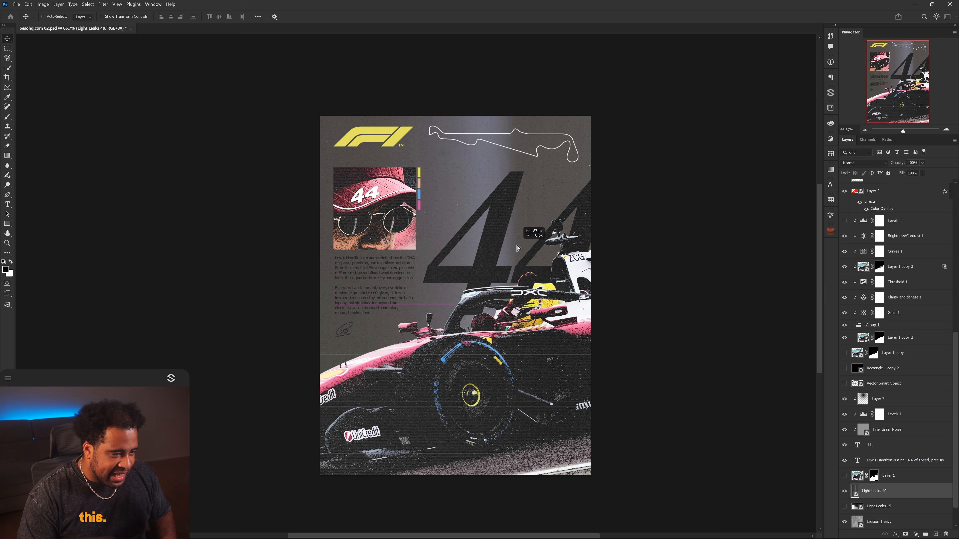
pyautogui.moveTo(546, 247); pyautogui.dragTo(475, 210)
# Set the Light Leaks 40 layer to Hue blend at 34% opacity and compare it on and off.
pyautogui.scroll(3, 469, 234)
pyautogui.click(864, 162)
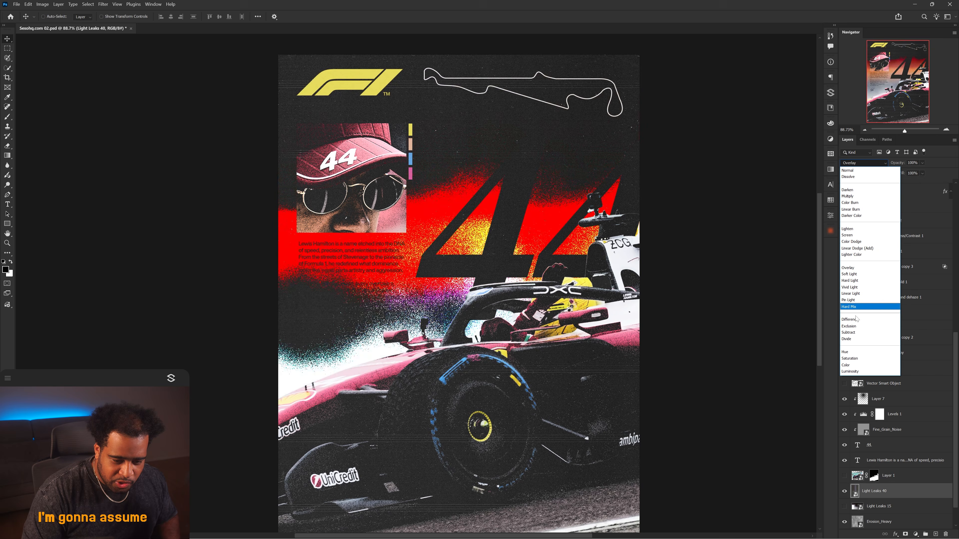
pyautogui.click(850, 353)
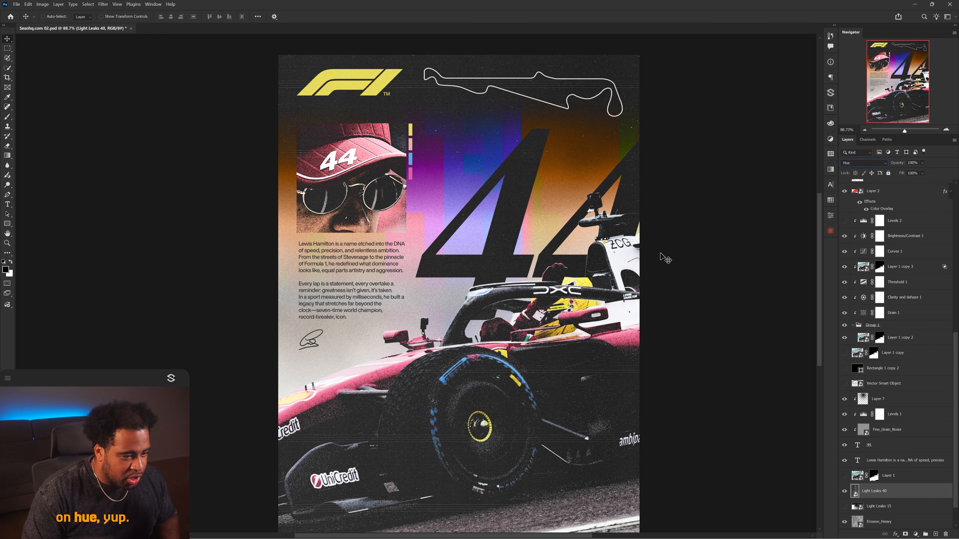
pyautogui.moveTo(923, 163); pyautogui.dragTo(912, 171)
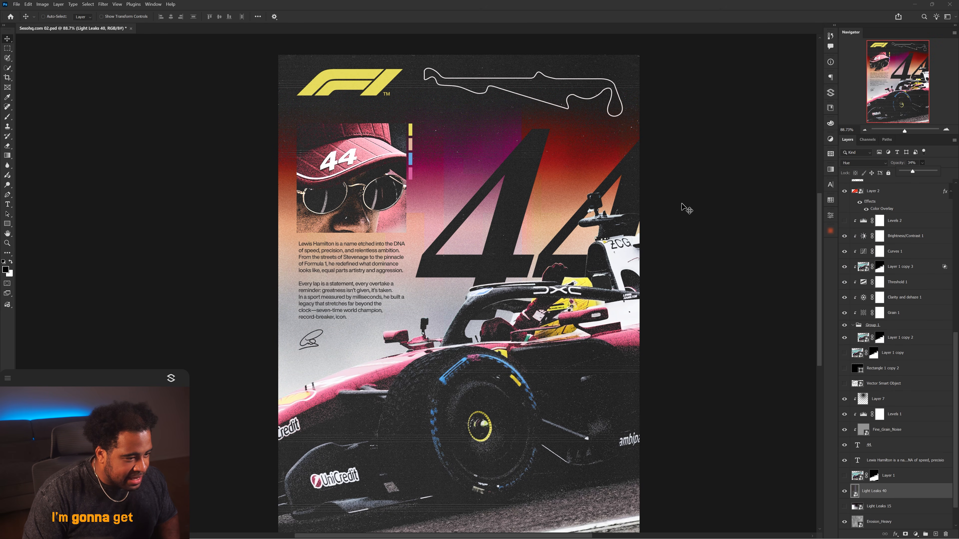
pyautogui.scroll(-1, 592, 218)
pyautogui.moveTo(620, 219); pyautogui.dragTo(666, 215)
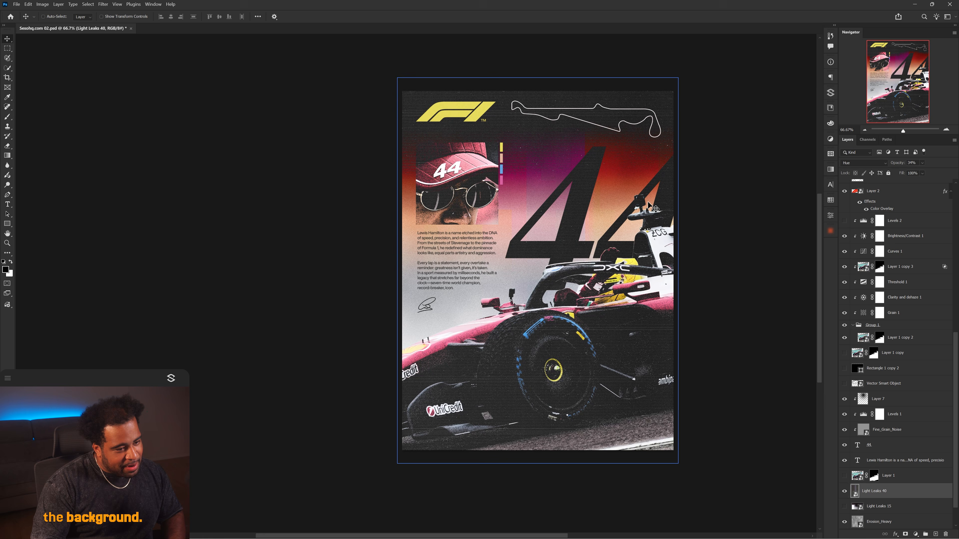
pyautogui.click(844, 491)
pyautogui.click(845, 491)
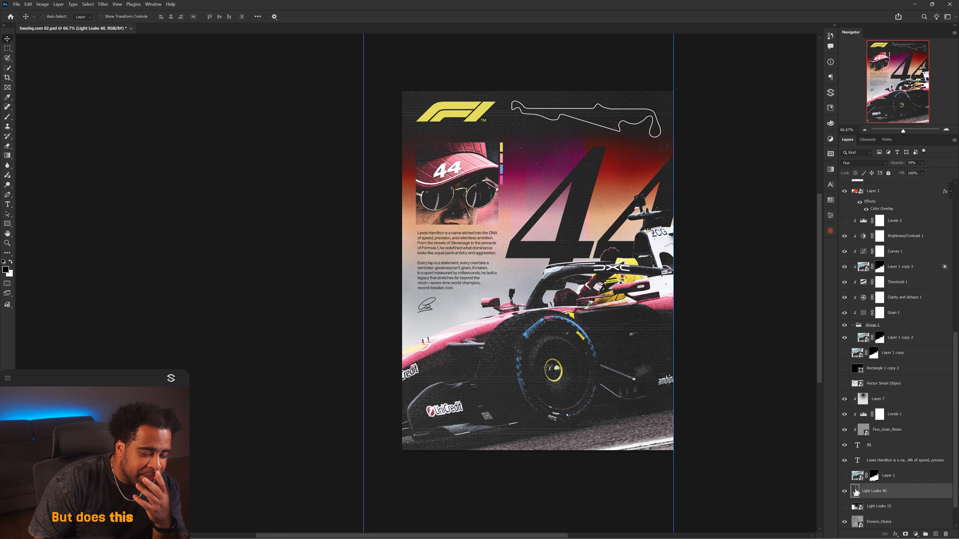
# Add a layer mask to Light Leaks 40 and brush out part of the leak near the 44.
pyautogui.hotkey('ctrl', ';')
pyautogui.click(905, 534)
pyautogui.press('b')
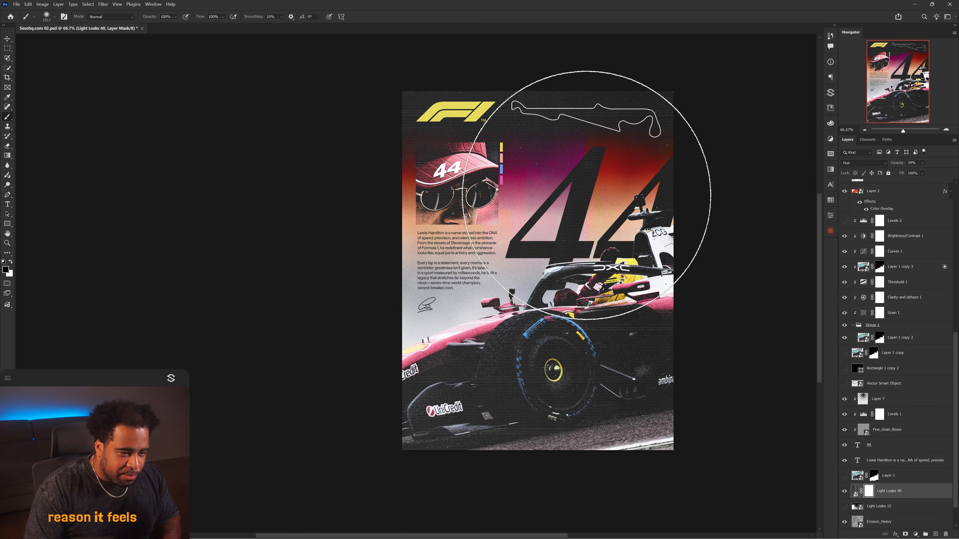
pyautogui.moveTo(588, 207); pyautogui.dragTo(544, 207)
pyautogui.click(633, 210)
# Review the poster with the masked light leak at different zoom levels.
pyautogui.scroll(1, 617, 206)
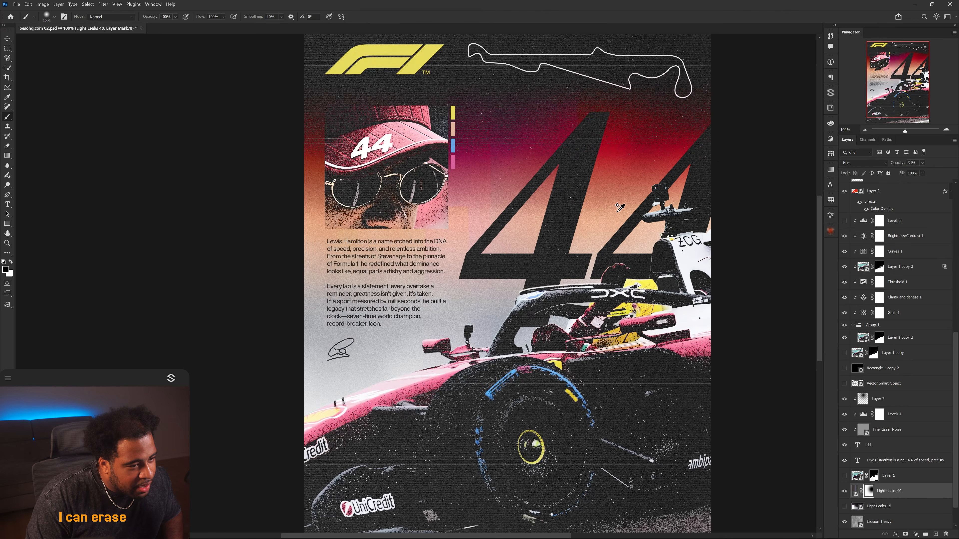
pyautogui.scroll(-1, 619, 207)
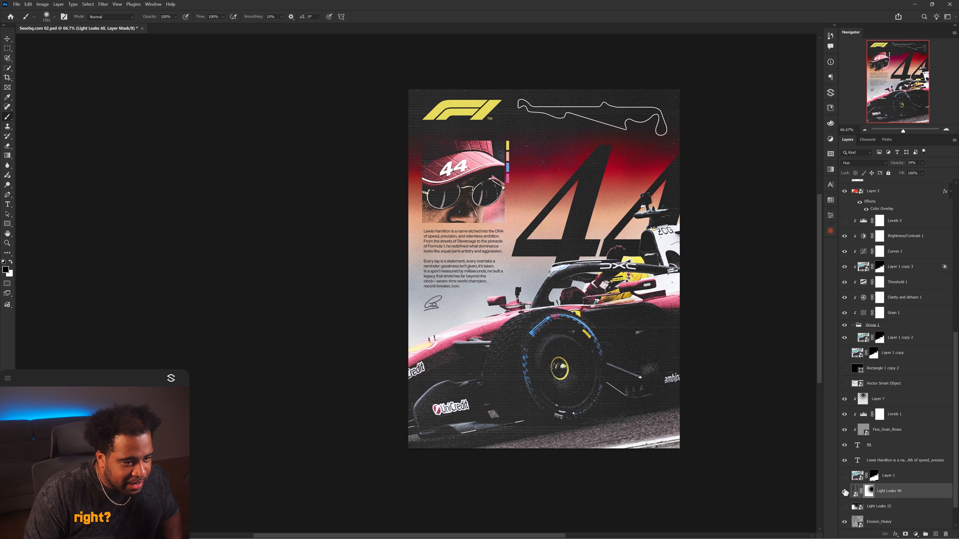
pyautogui.scroll(1, 596, 232)
pyautogui.press('v')
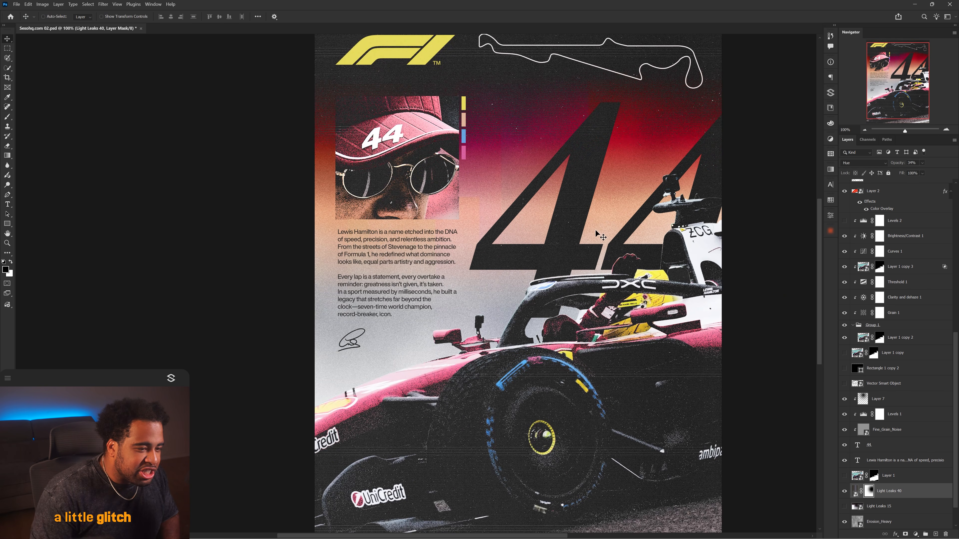
pyautogui.scroll(-3, 589, 227)
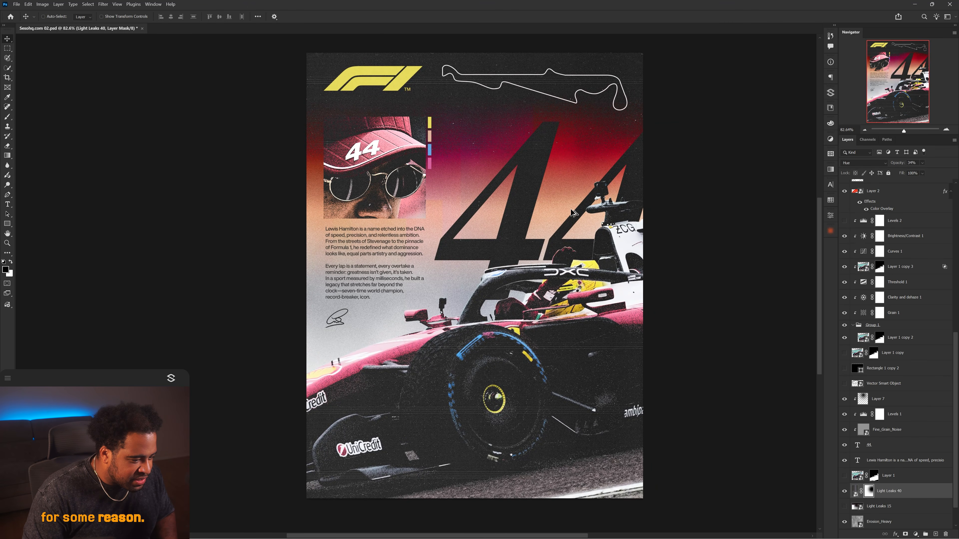